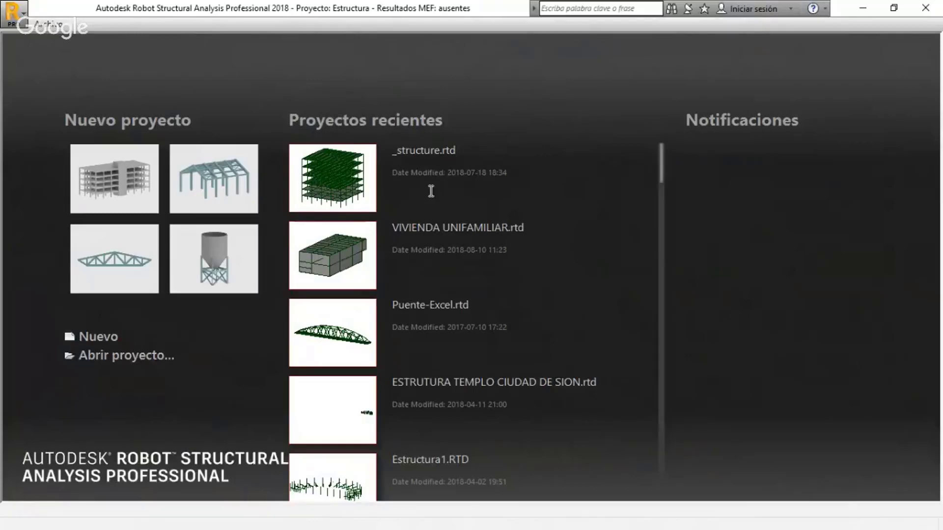
# Look through the list of recent projects on the start screen
pyautogui.scroll(-1, 431, 191)
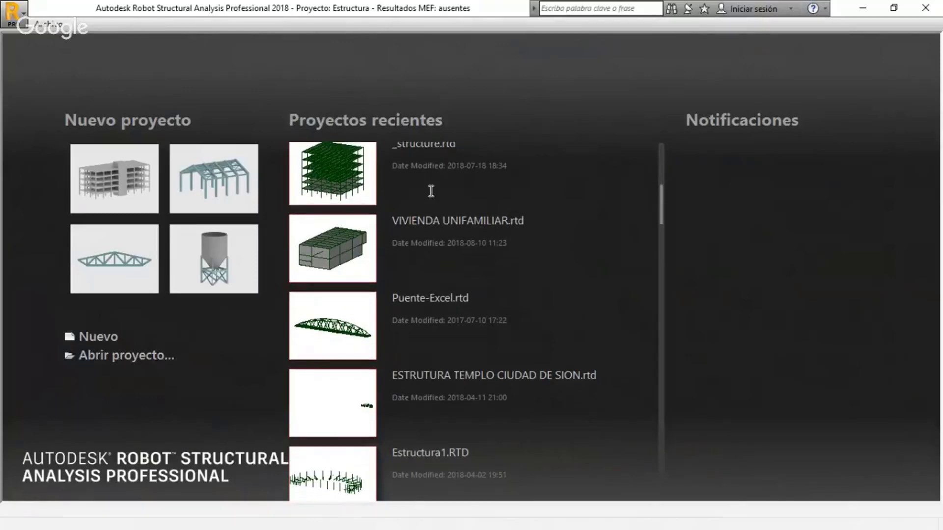
pyautogui.scroll(-1, 431, 191)
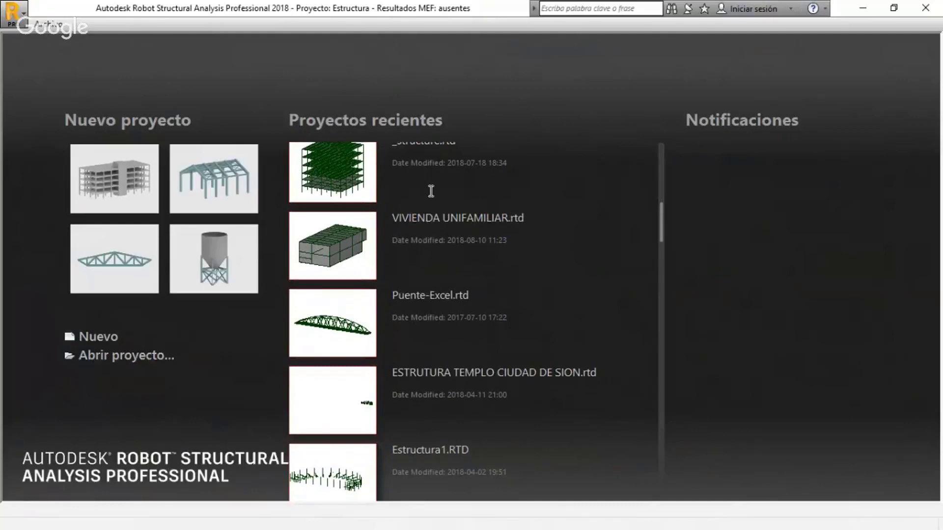
pyautogui.scroll(-3, 431, 191)
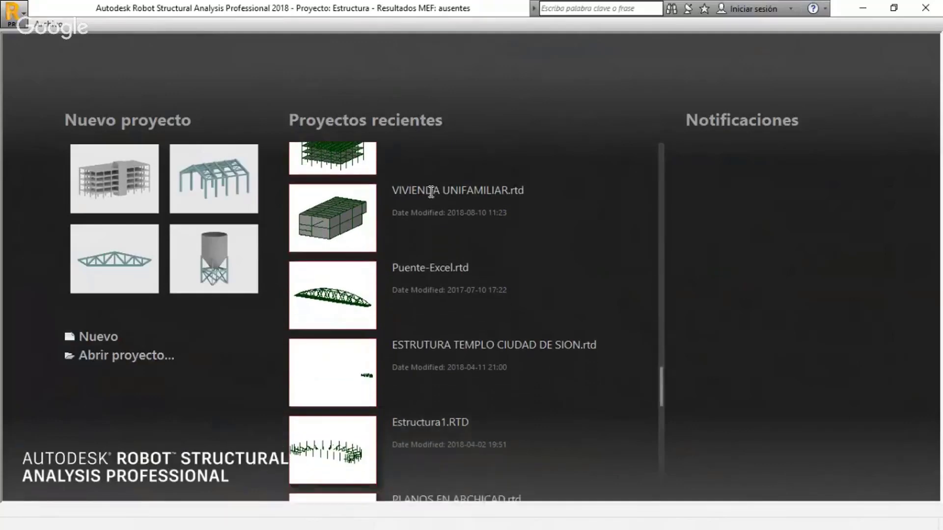
pyautogui.scroll(-1, 439, 228)
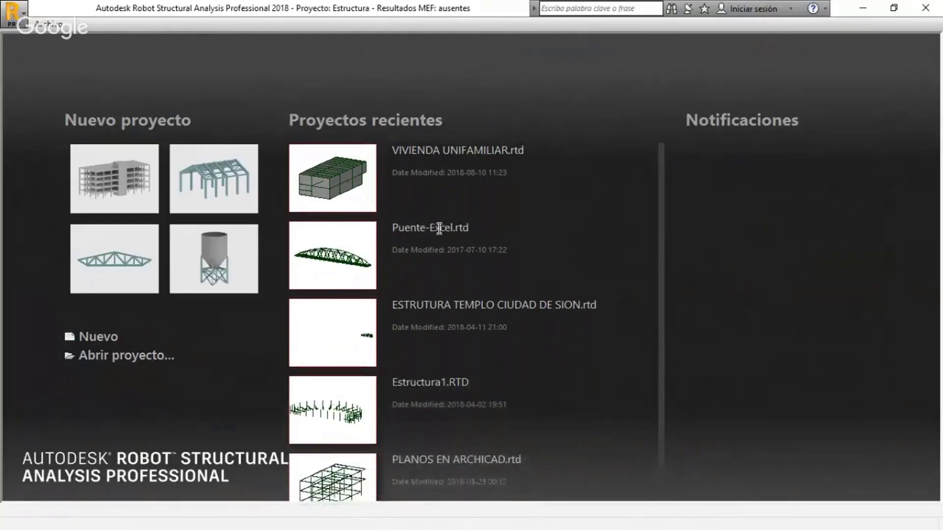
pyautogui.scroll(1, 440, 227)
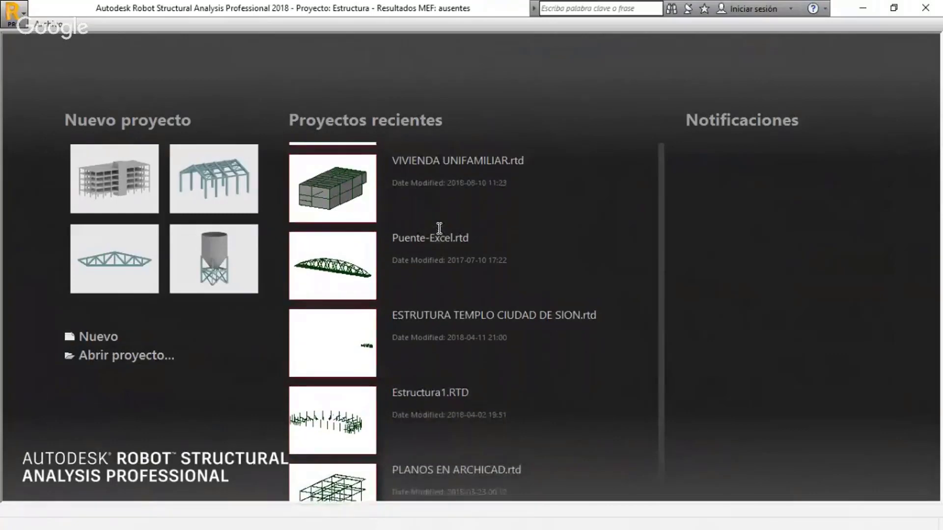
pyautogui.scroll(1, 440, 227)
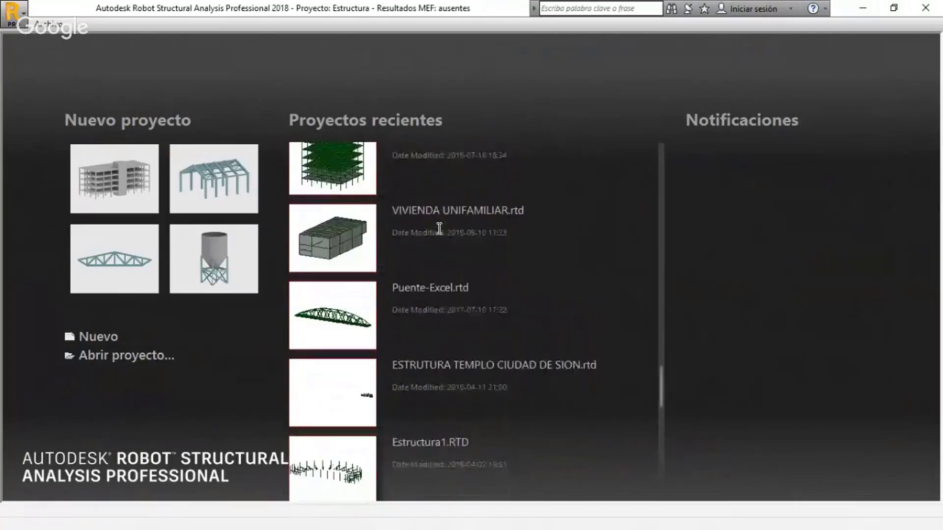
pyautogui.scroll(1, 440, 228)
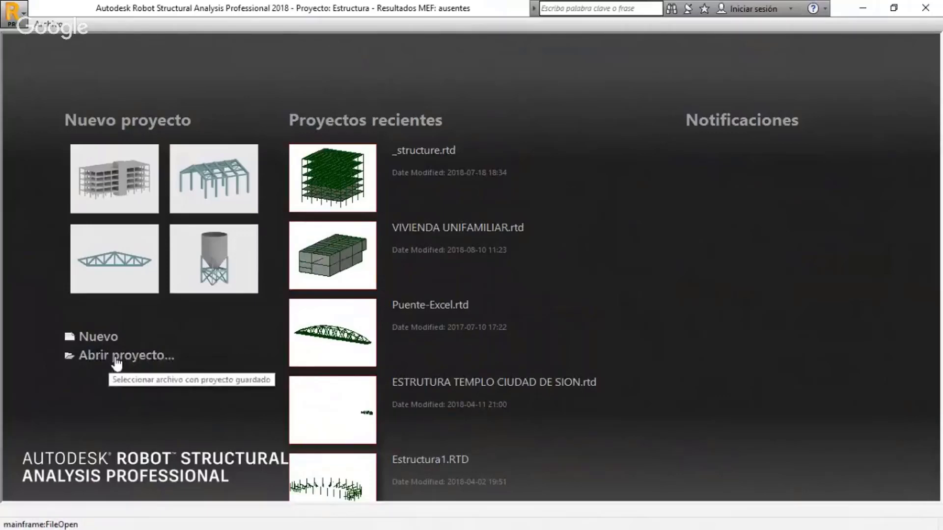
# Browse the SEMINARIOS ECOSBIM folder for IFC models that can be opened as a project
pyautogui.click(93, 357)
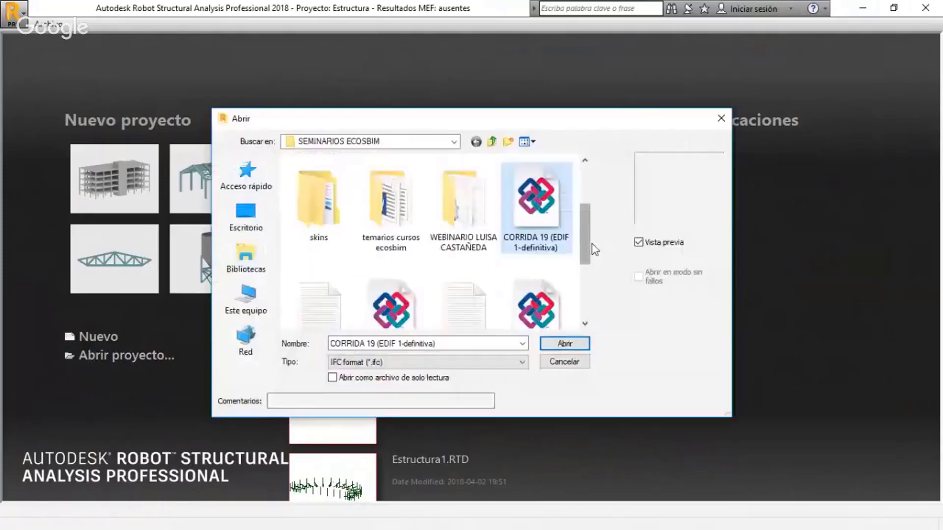
pyautogui.moveTo(592, 244); pyautogui.dragTo(592, 274)
pyautogui.click(391, 235)
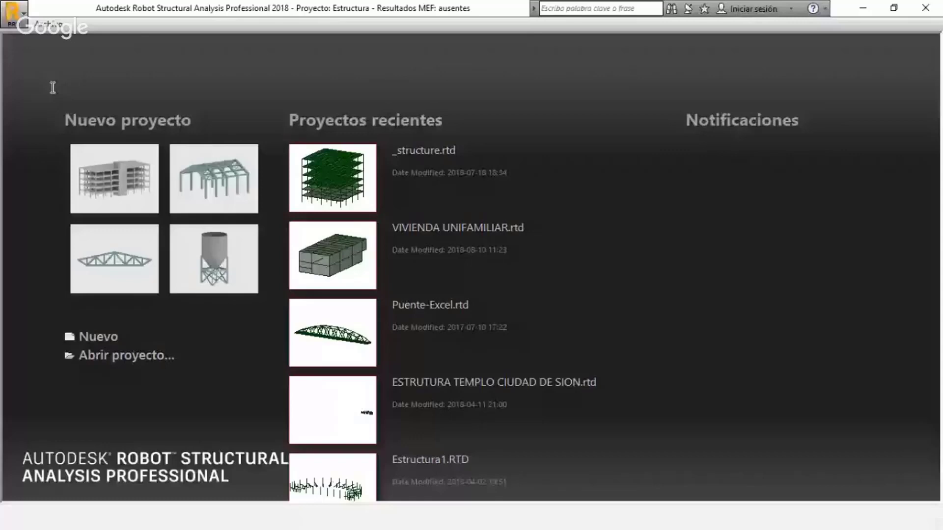
# Start a new project and bring up the full selection of structure types
pyautogui.click(48, 25)
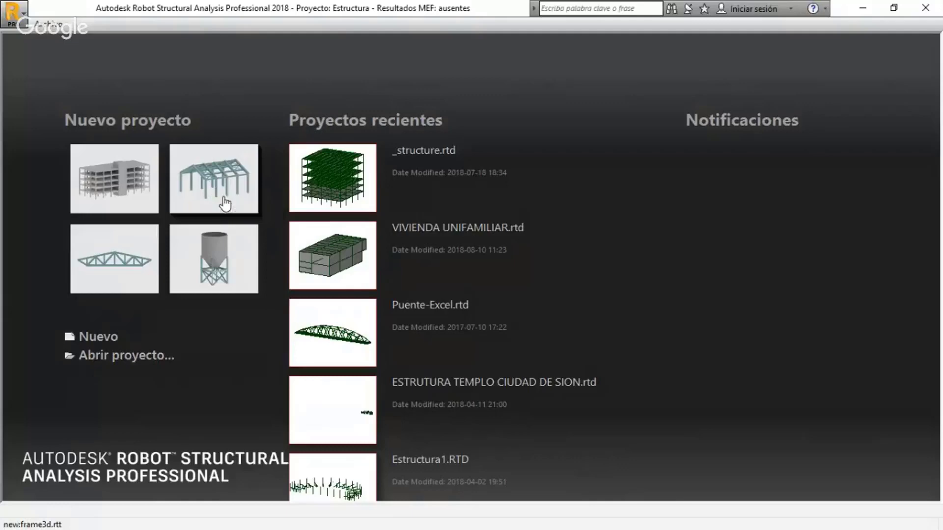
pyautogui.moveTo(326, 201)
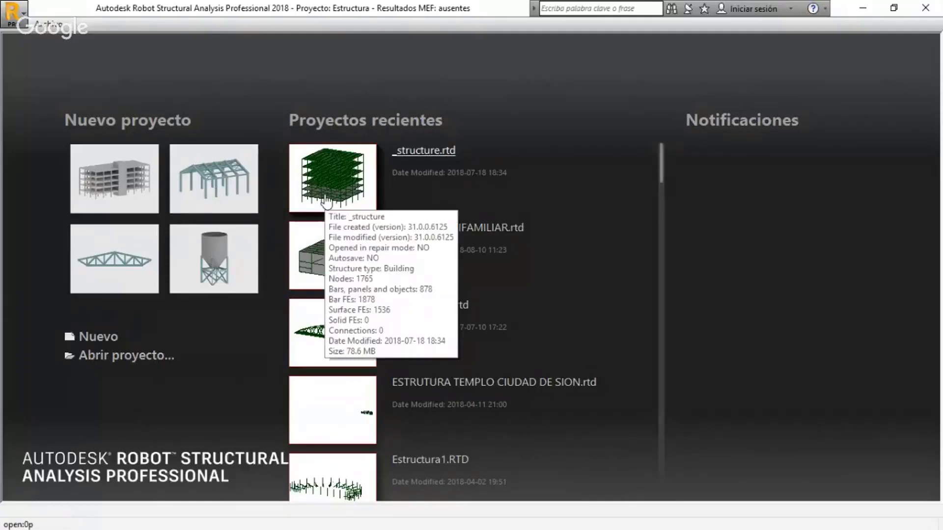
pyautogui.moveTo(311, 269)
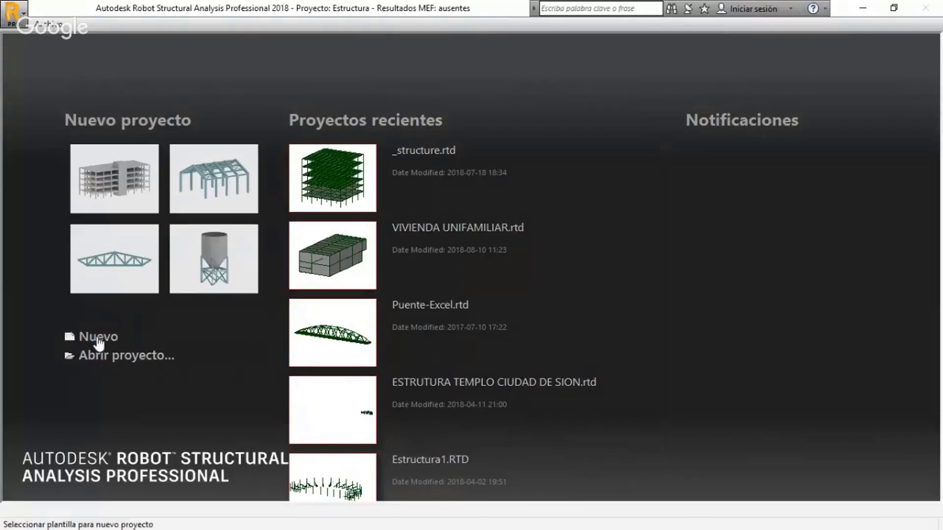
pyautogui.click(71, 339)
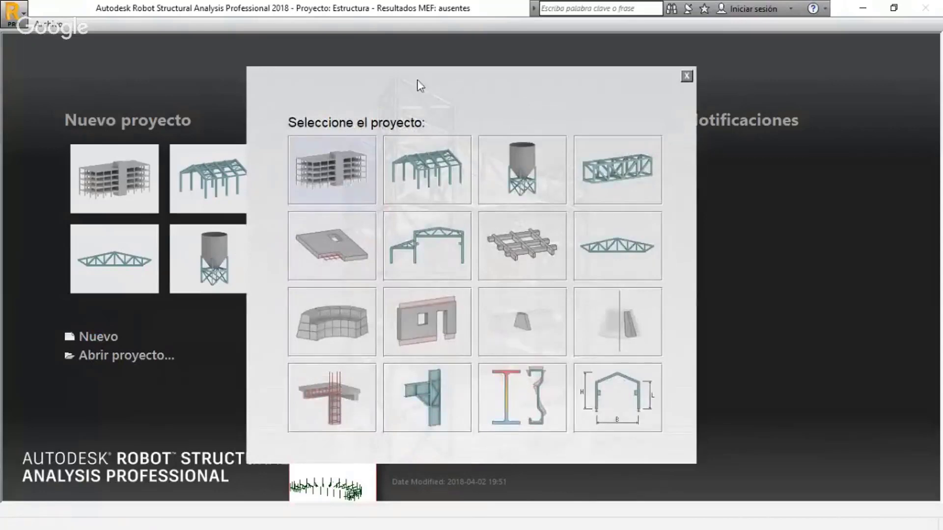
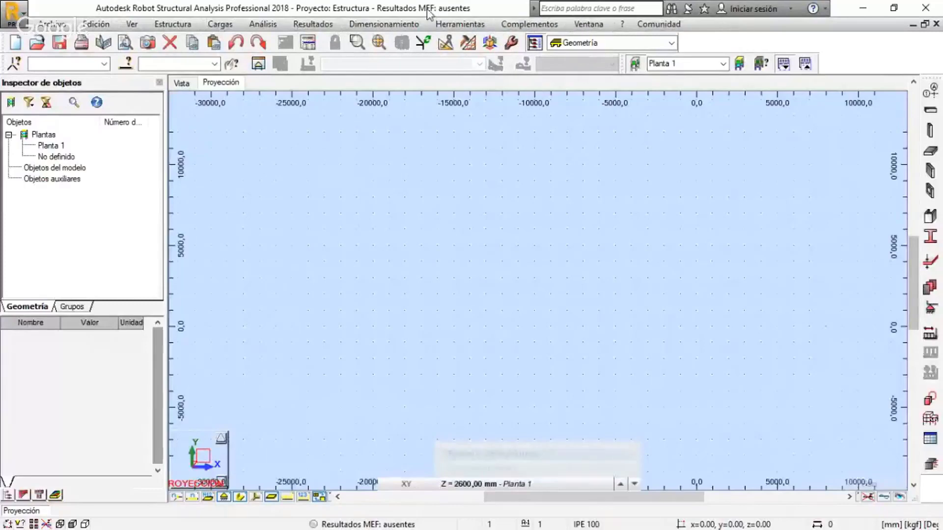
pyautogui.click(49, 24)
pyautogui.moveTo(128, 24)
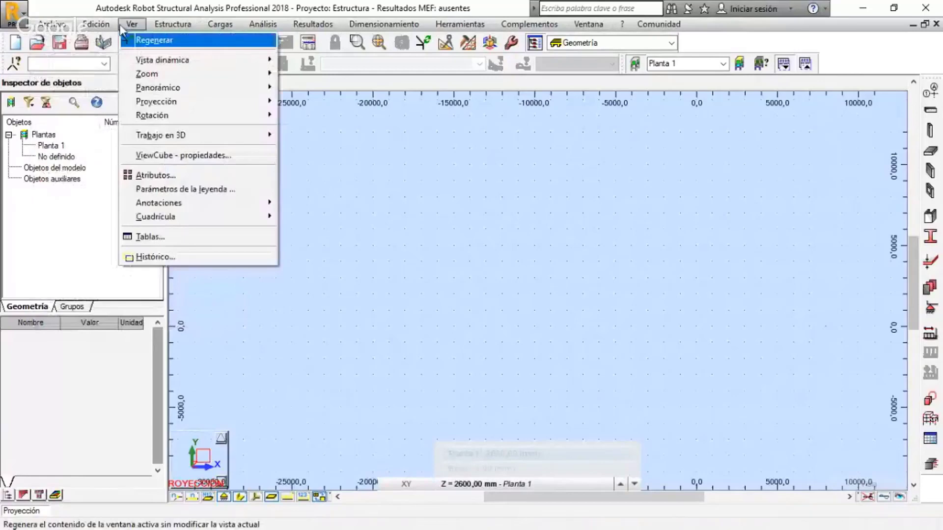
pyautogui.moveTo(261, 25)
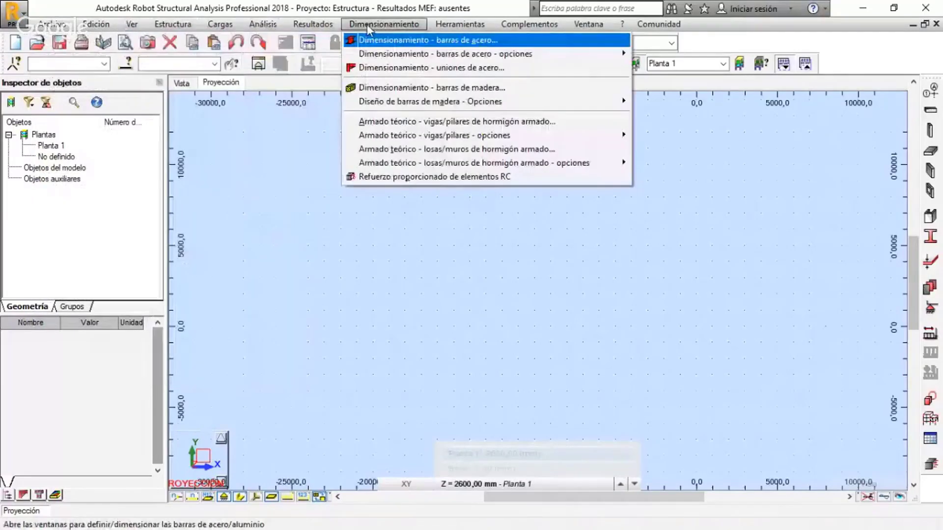
pyautogui.moveTo(587, 26)
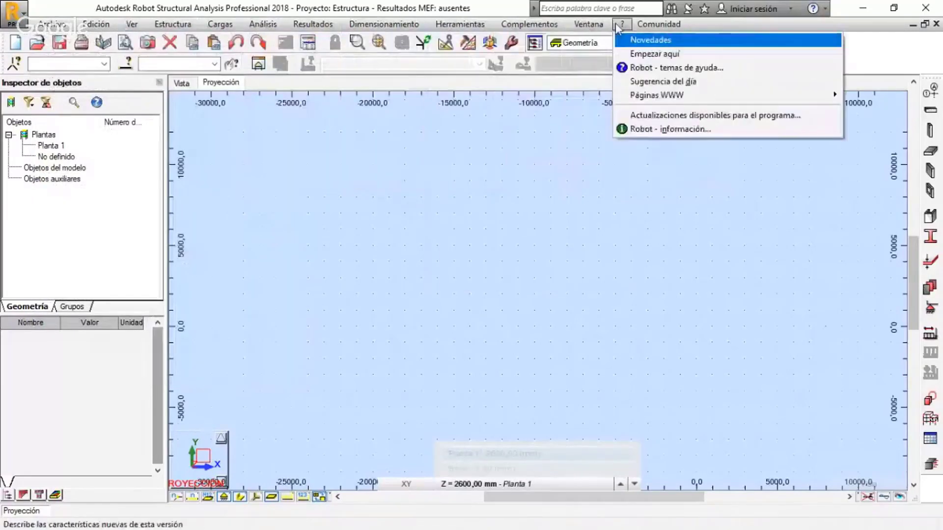
pyautogui.moveTo(620, 26)
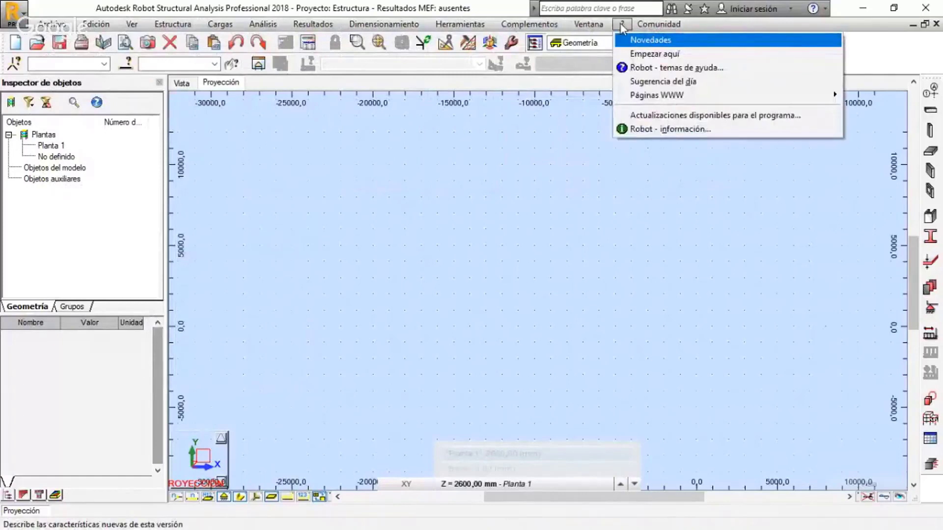
pyautogui.moveTo(657, 25)
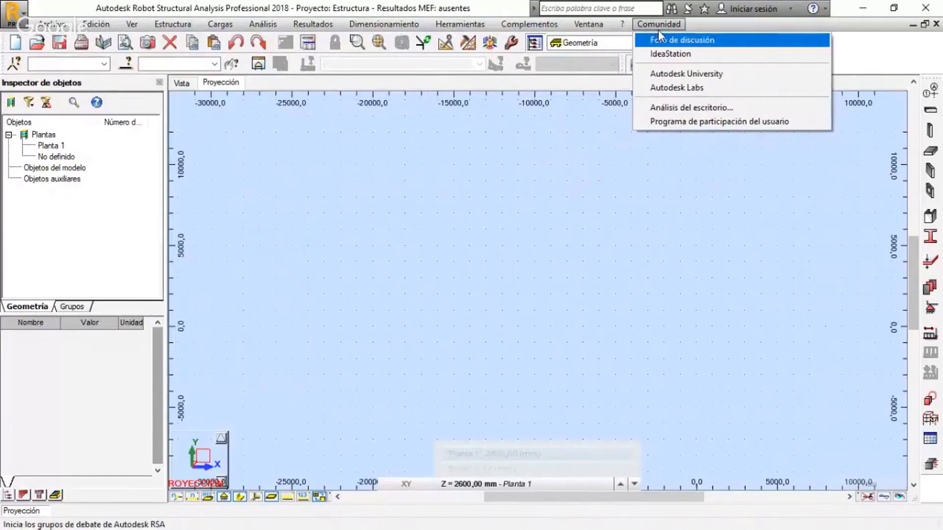
pyautogui.click(706, 26)
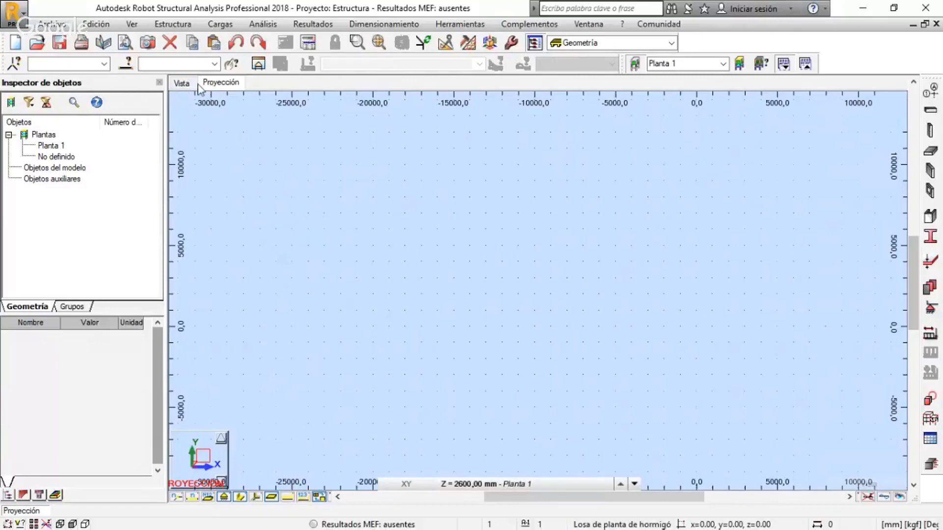
# Open the recent project VIVIENDA UNIFAMILIAR and display the bars' section shapes in the 3D view
pyautogui.click(182, 87)
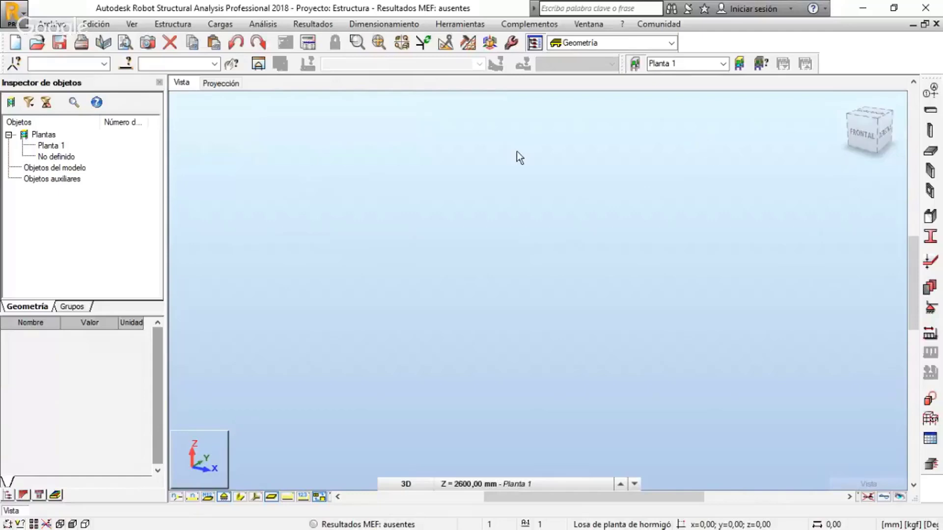
pyautogui.click(50, 24)
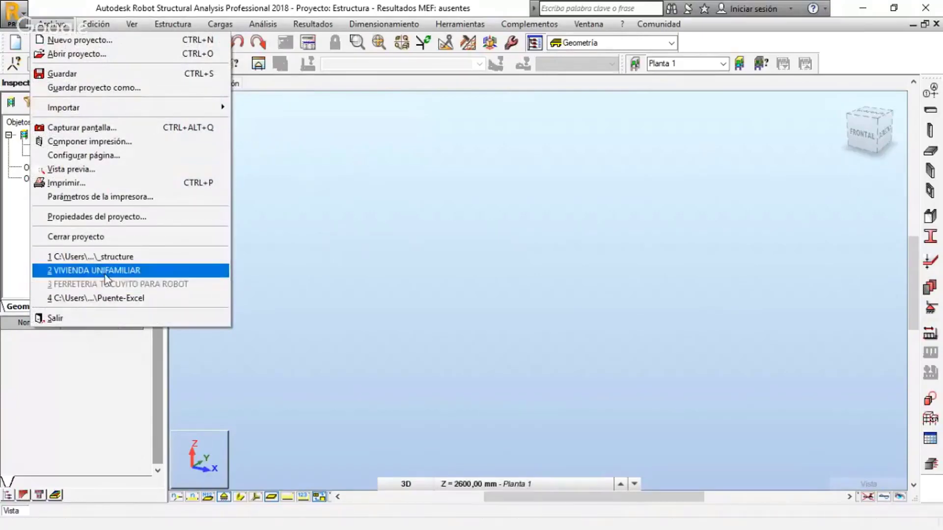
pyautogui.click(133, 271)
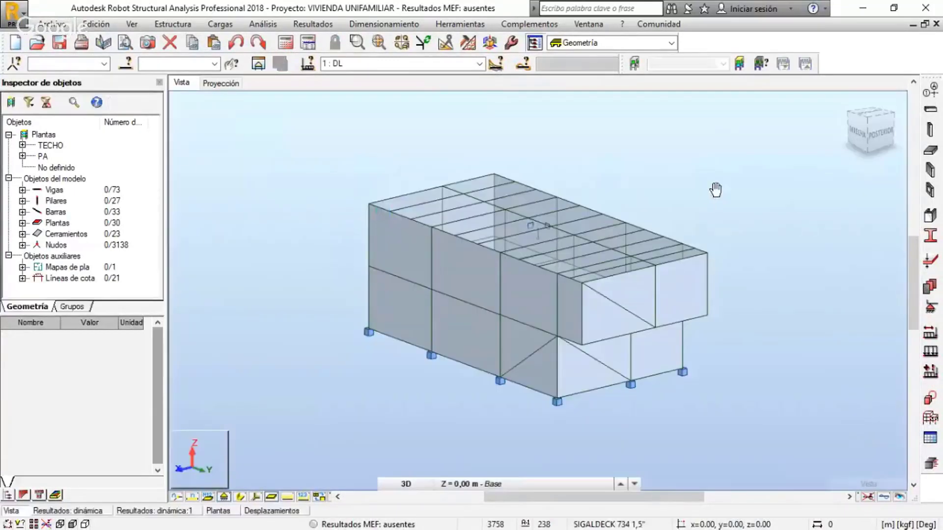
pyautogui.click(241, 497)
pyautogui.keyDown('shift'); pyautogui.moveTo(825, 289); pyautogui.dragTo(280, 290, button='middle'); pyautogui.keyUp('shift')
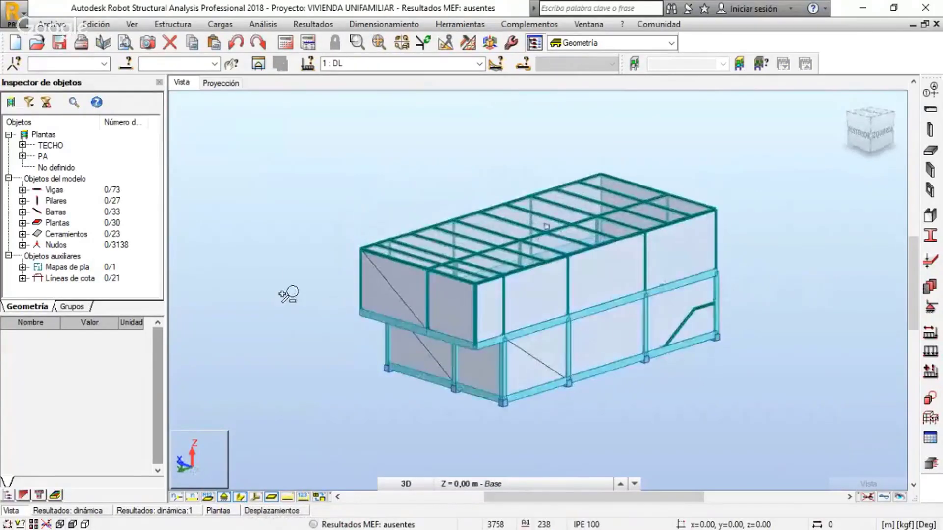
# Turn off all interior fills (Relleno del interior) under the Paneles / EF display attributes so only the frame is drawn
pyautogui.rightClick(265, 279)
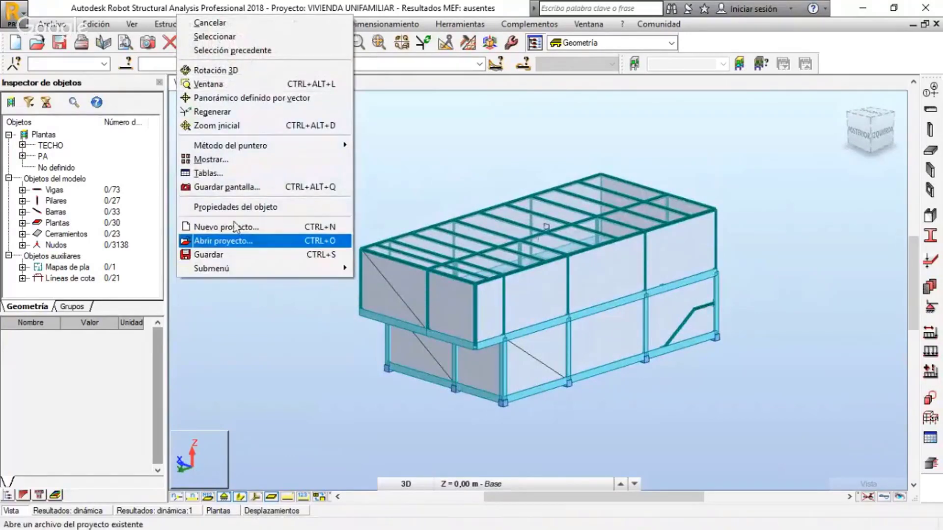
pyautogui.click(231, 159)
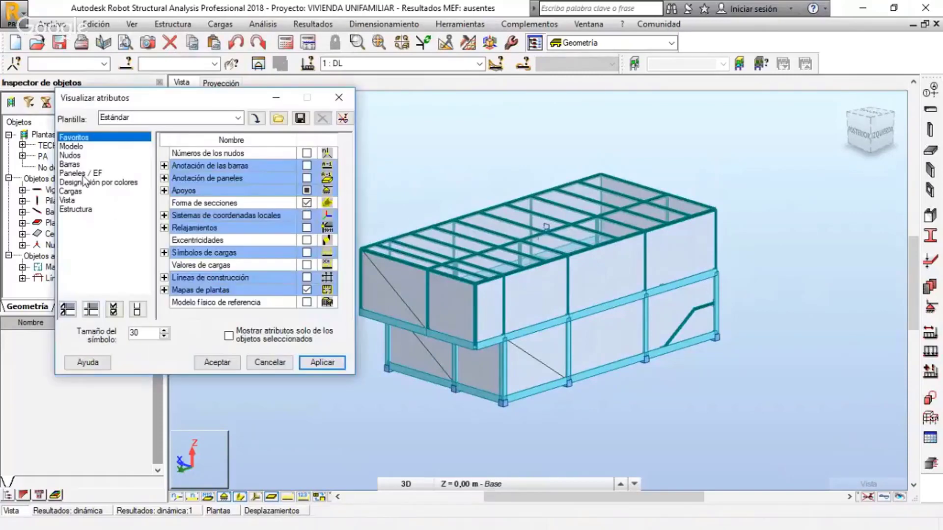
pyautogui.click(84, 173)
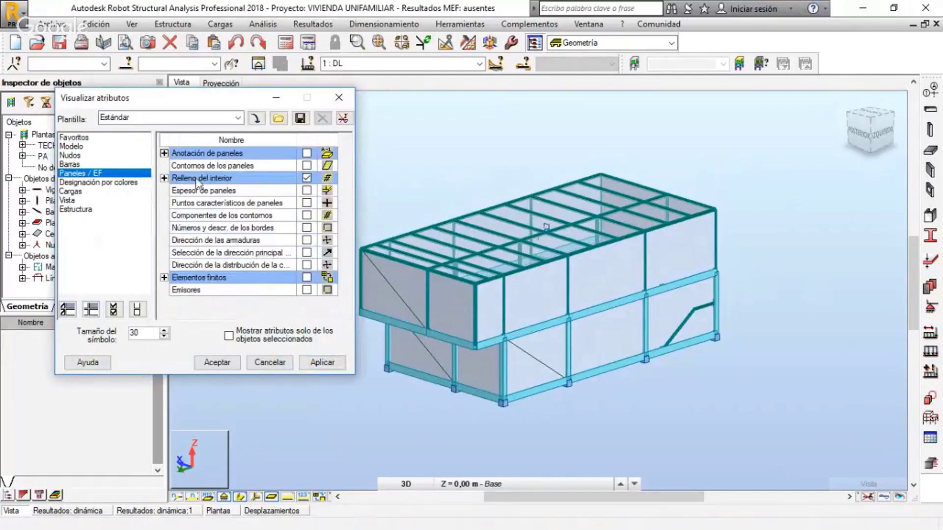
pyautogui.click(74, 139)
pyautogui.click(74, 157)
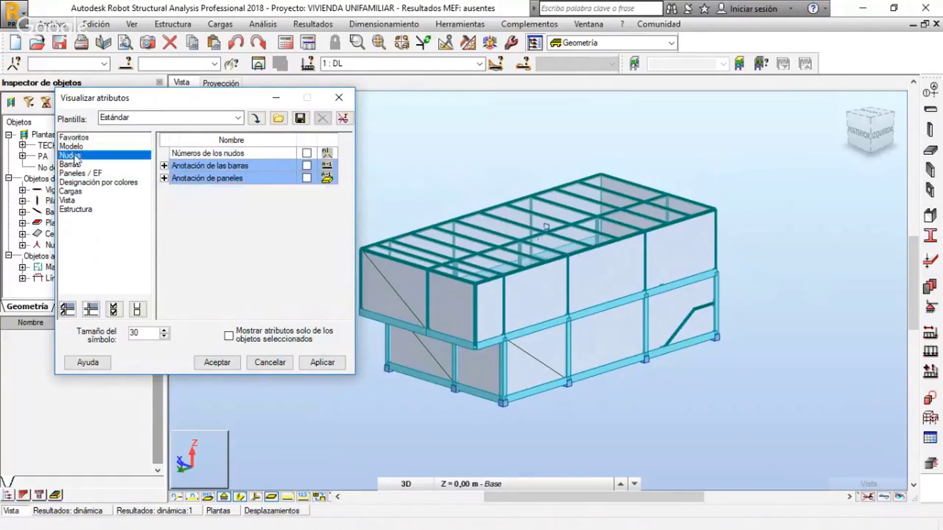
pyautogui.click(79, 147)
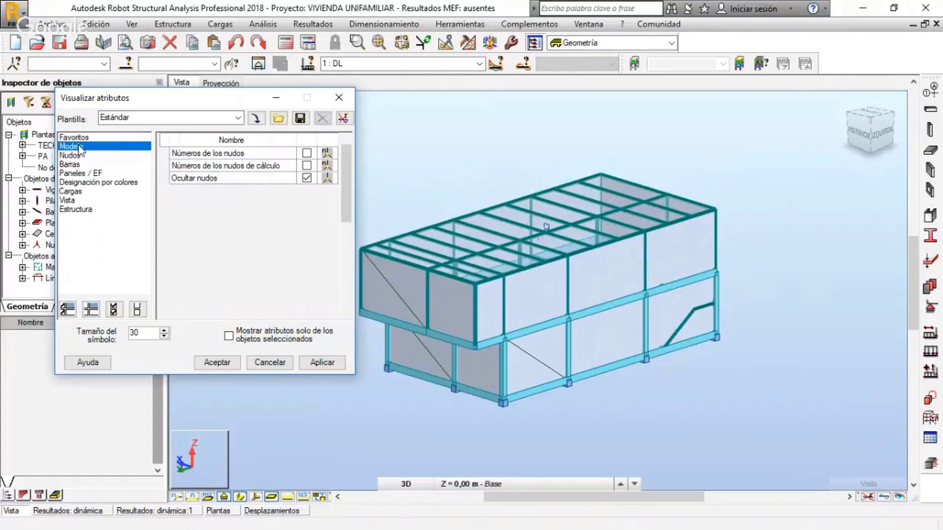
pyautogui.click(88, 175)
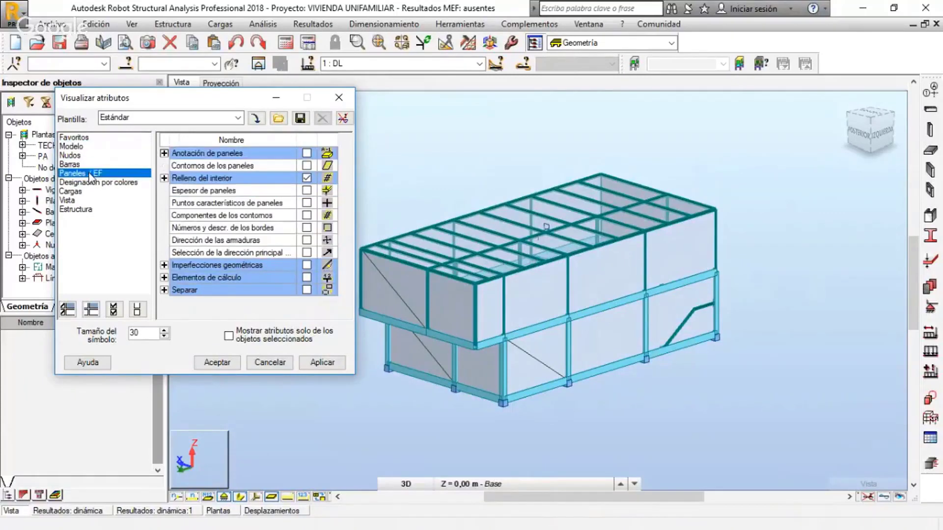
pyautogui.click(164, 179)
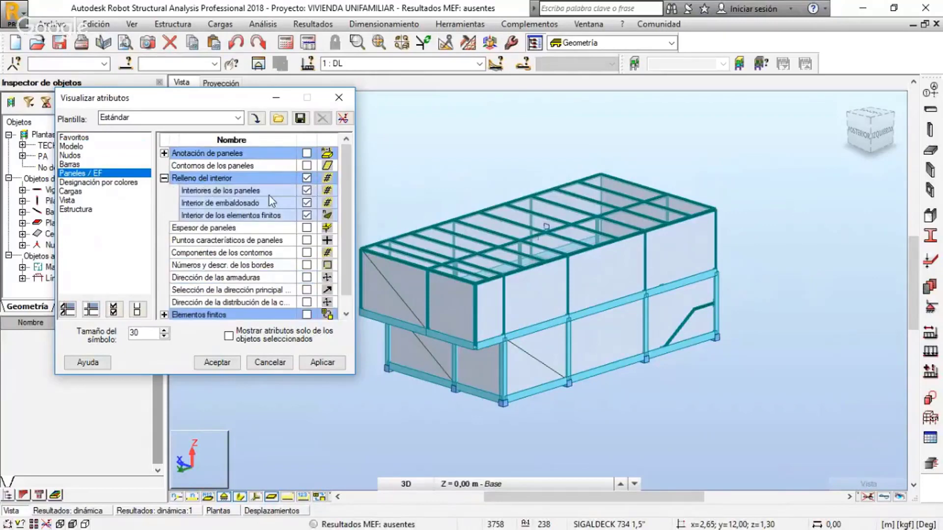
pyautogui.click(307, 179)
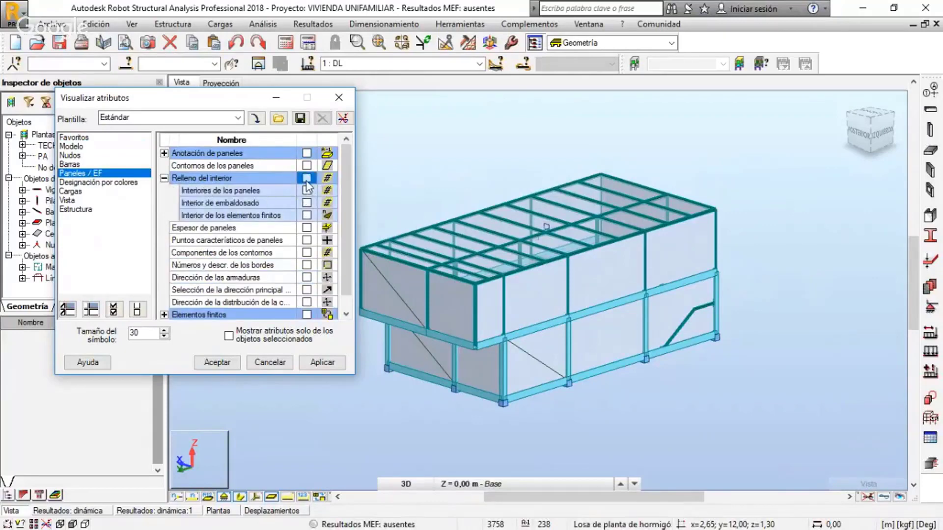
pyautogui.click(327, 364)
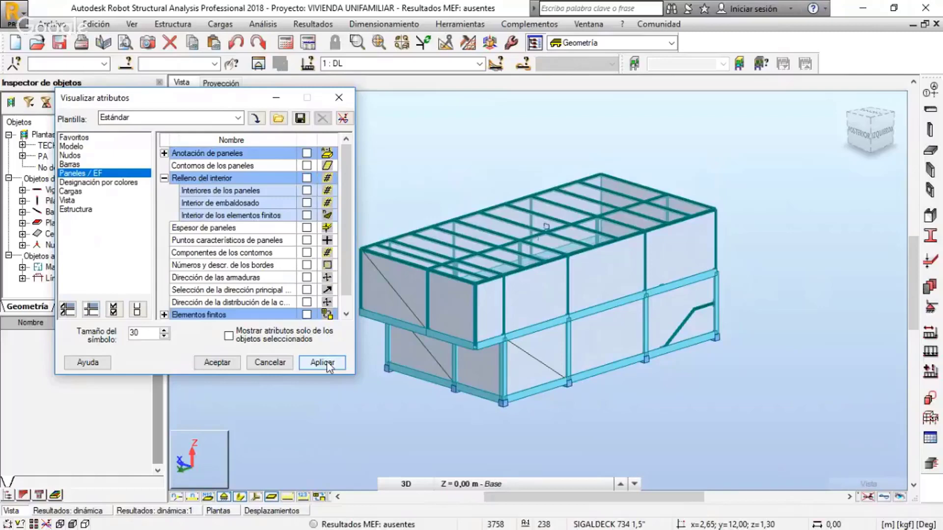
pyautogui.click(219, 363)
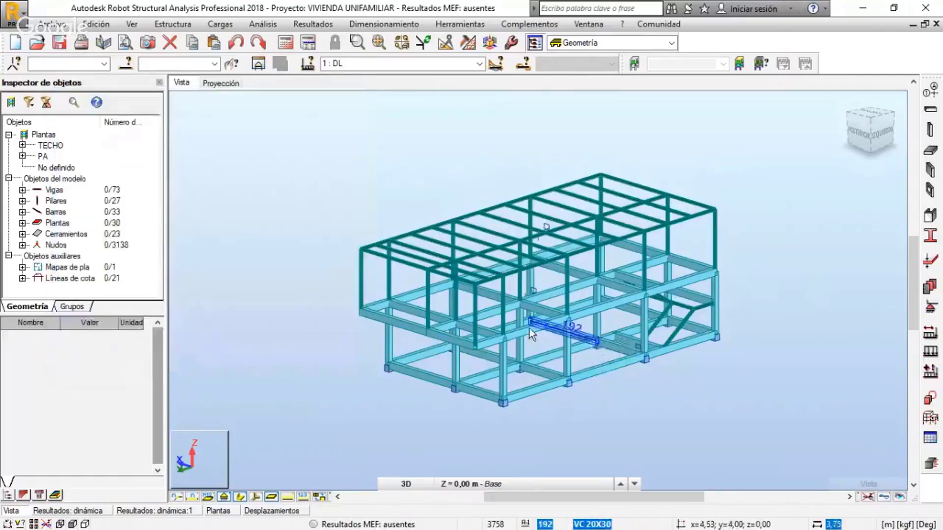
pyautogui.keyDown('shift'); pyautogui.moveTo(442, 312); pyautogui.dragTo(451, 310, button='middle'); pyautogui.keyUp('shift')
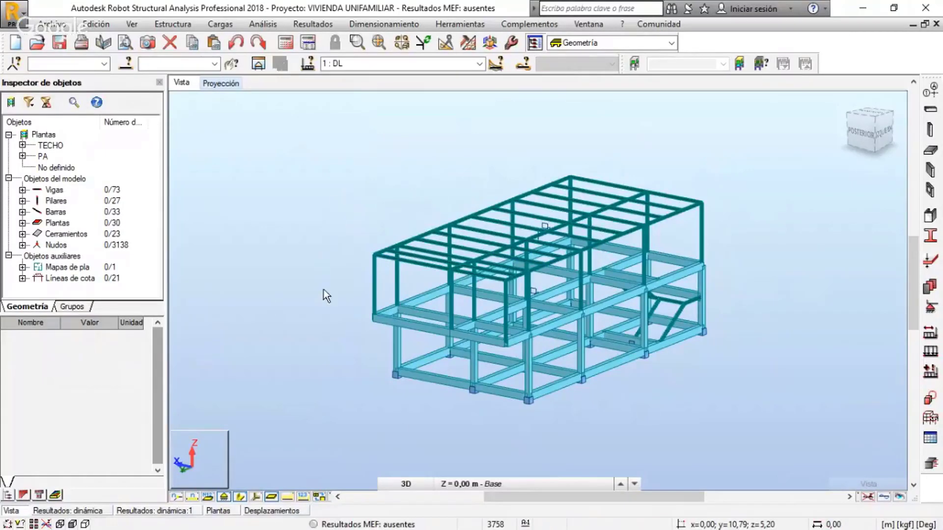
# Show the XY projection of the house at the base level, fit it to the view and hide the section shapes
pyautogui.click(213, 85)
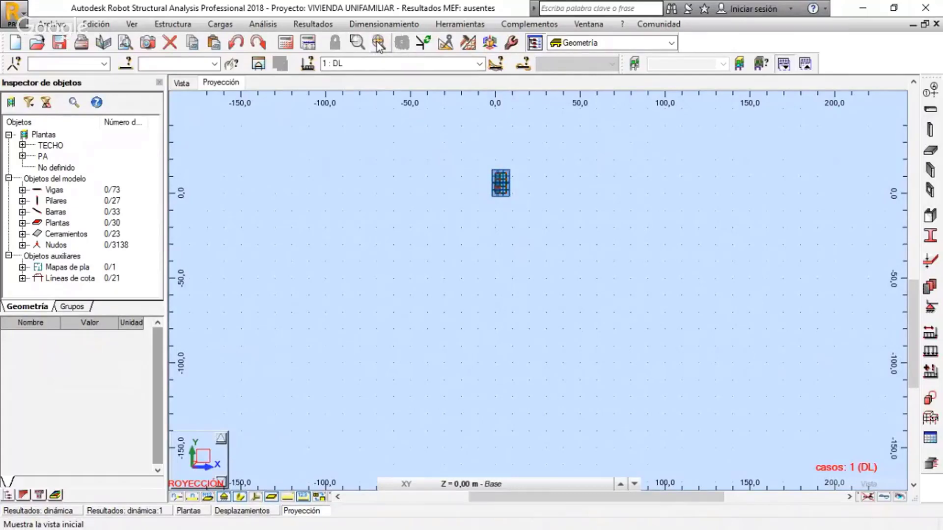
pyautogui.click(377, 45)
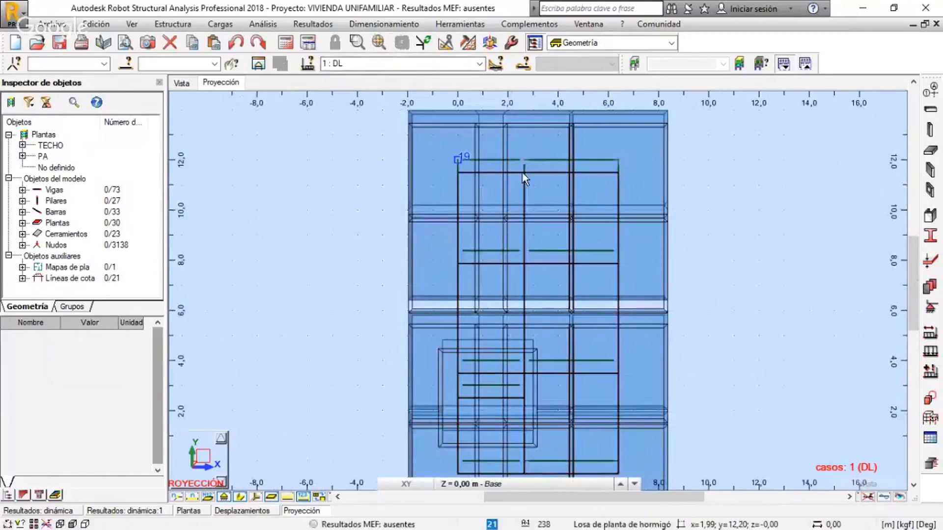
pyautogui.scroll(-1, 525, 187)
pyautogui.scroll(-1, 533, 218)
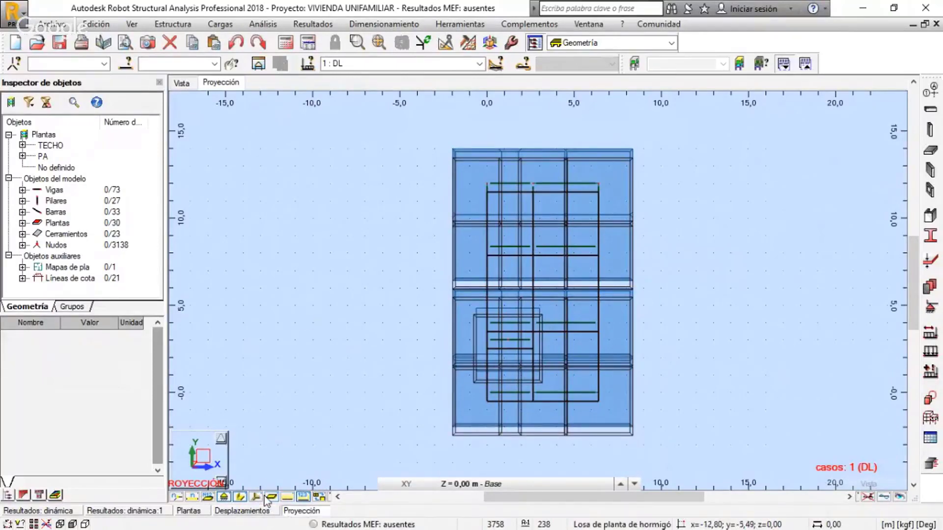
pyautogui.click(239, 497)
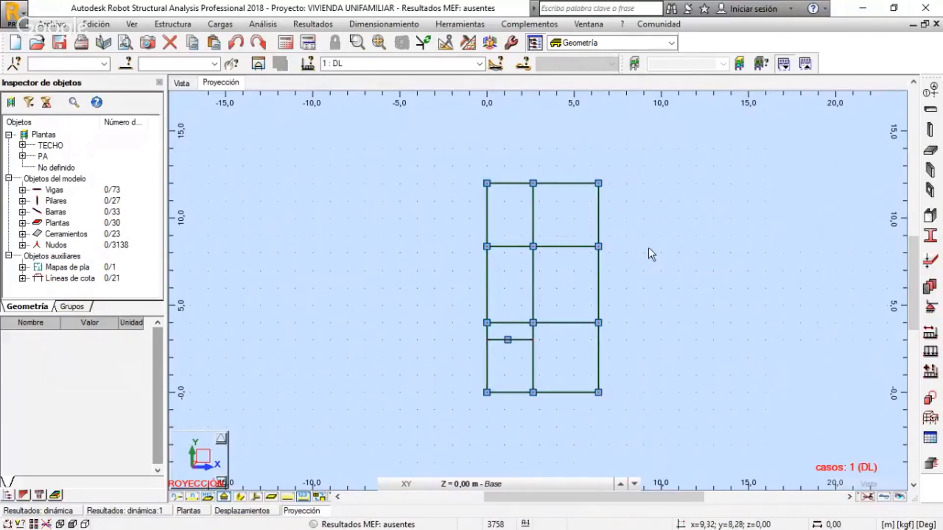
pyautogui.moveTo(649, 248); pyautogui.dragTo(602, 247, button='middle')
# Return to the 3D view of the whole structure and hide the support symbols
pyautogui.click(183, 85)
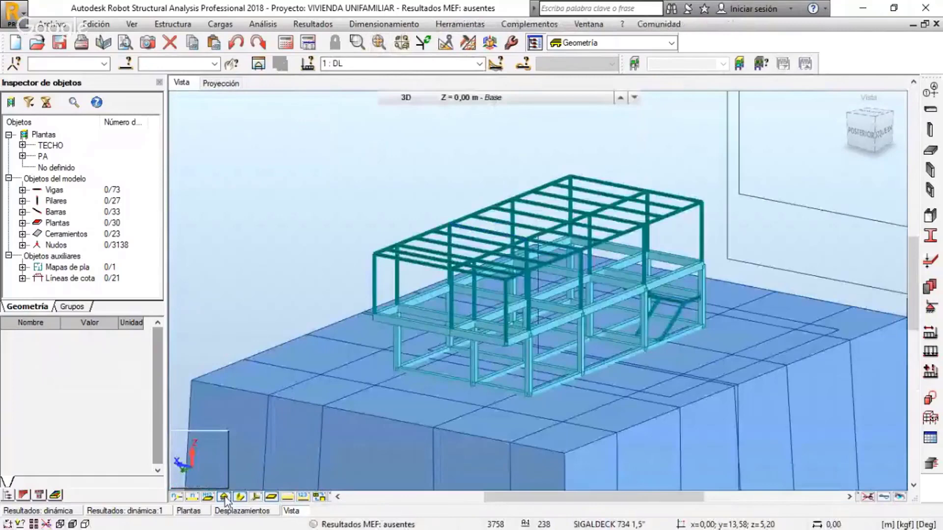
pyautogui.click(224, 497)
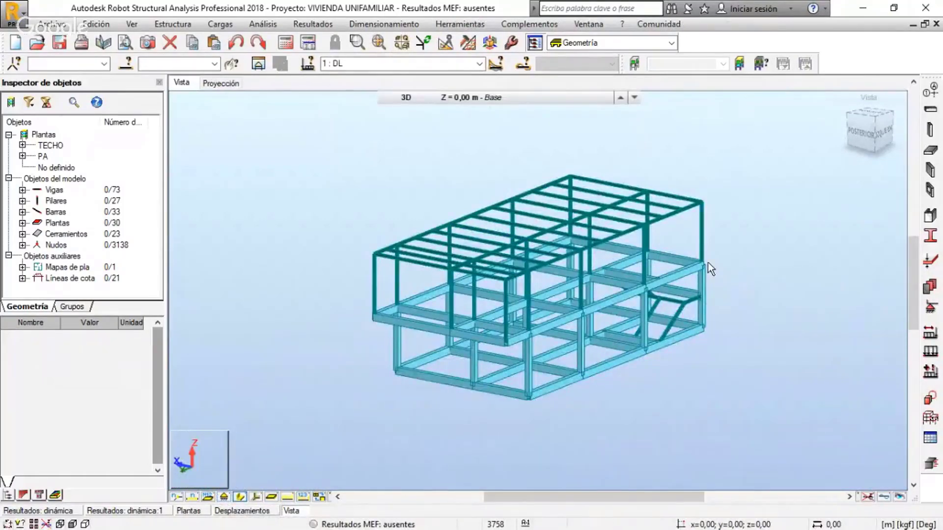
pyautogui.scroll(1, 709, 264)
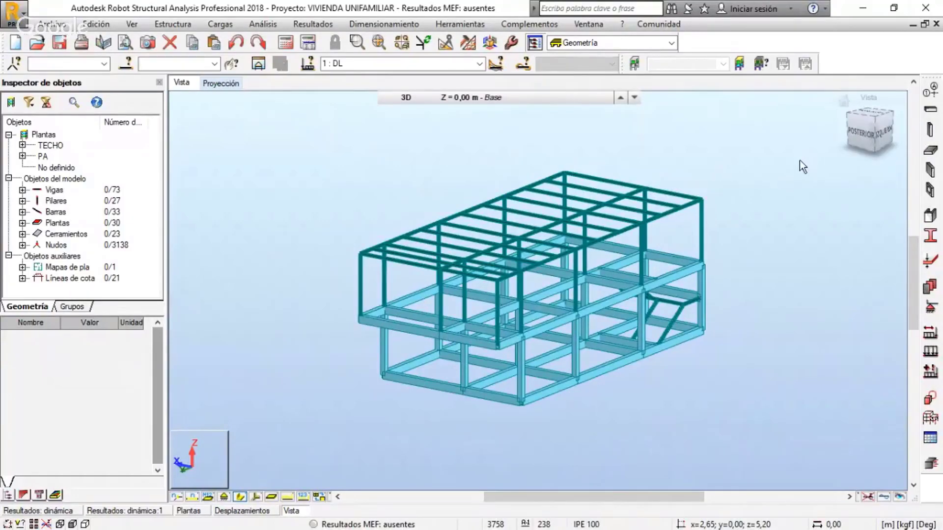
pyautogui.moveTo(799, 160); pyautogui.dragTo(786, 164, button='middle')
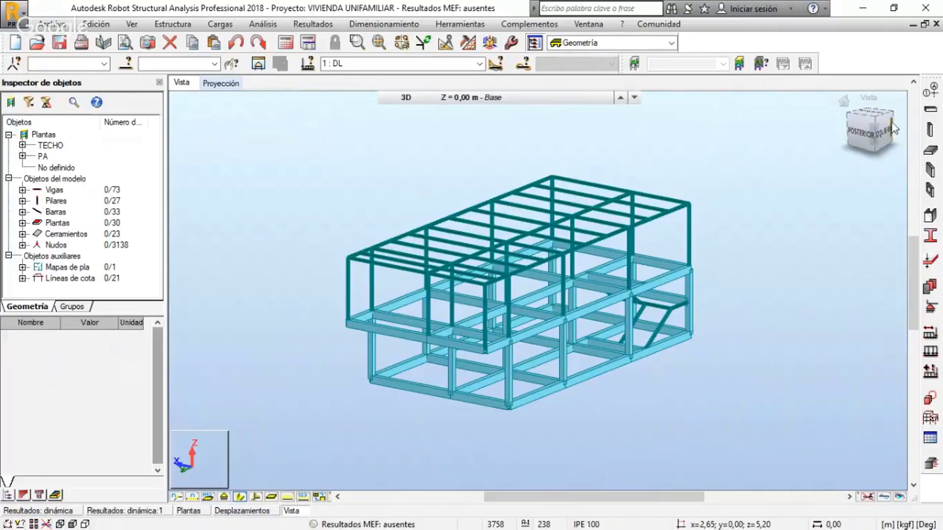
# Inspect the structure from the rear face, roll that elevation in 90-degree turns, and turn to the left face
pyautogui.click(861, 132)
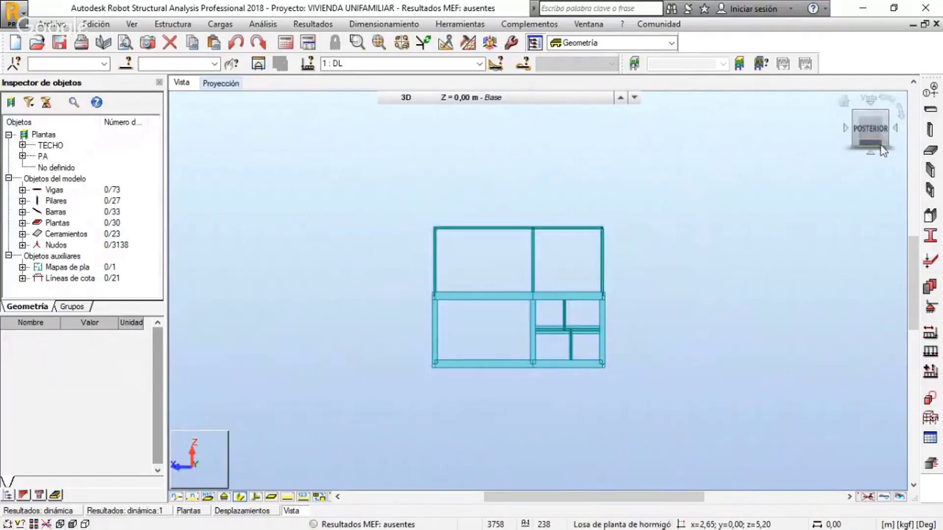
pyautogui.click(901, 116)
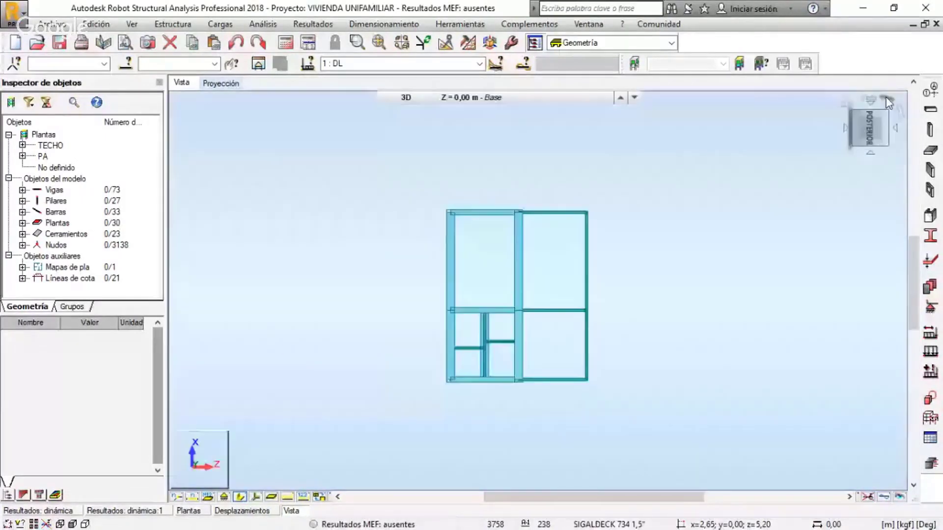
pyautogui.moveTo(889, 102); pyautogui.dragTo(903, 115)
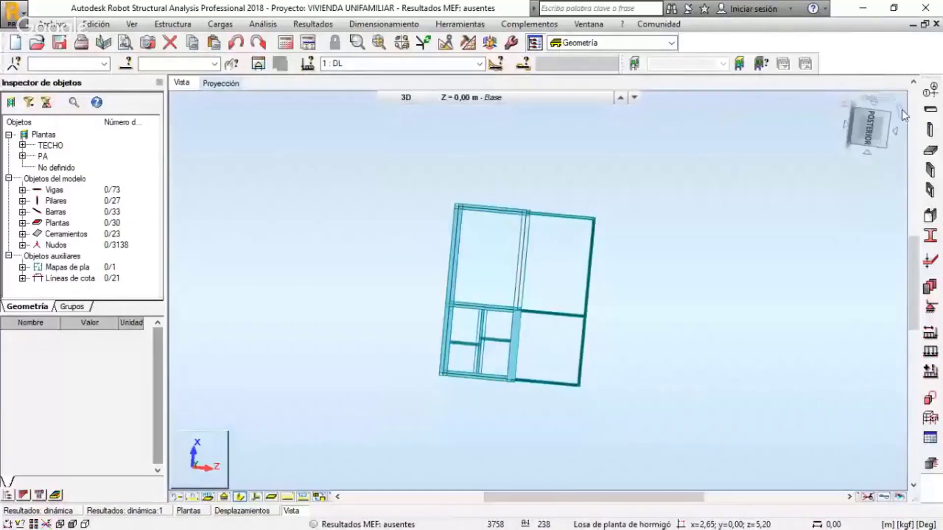
pyautogui.click(904, 115)
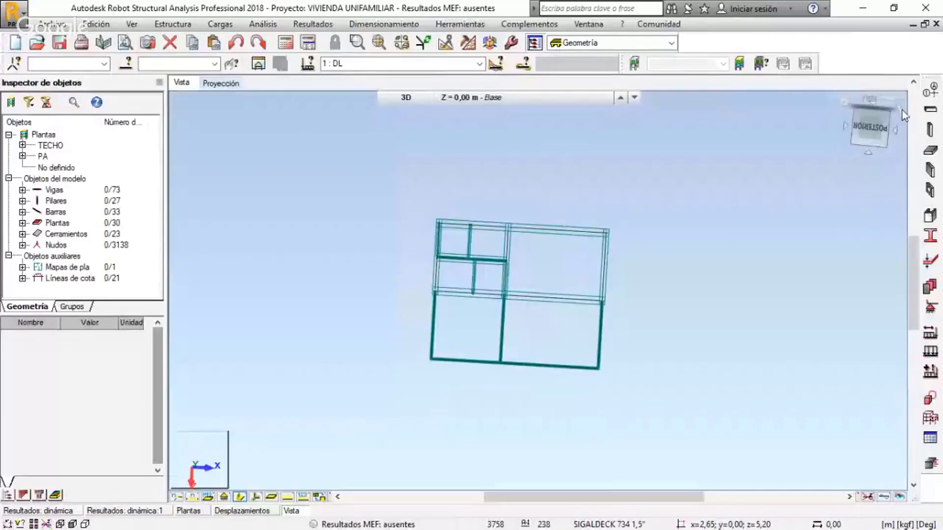
pyautogui.click(888, 129)
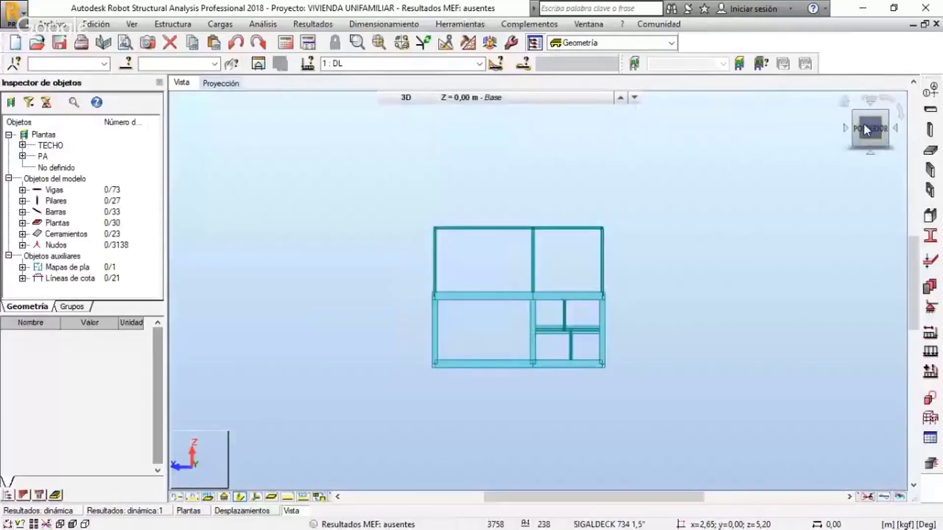
pyautogui.click(896, 128)
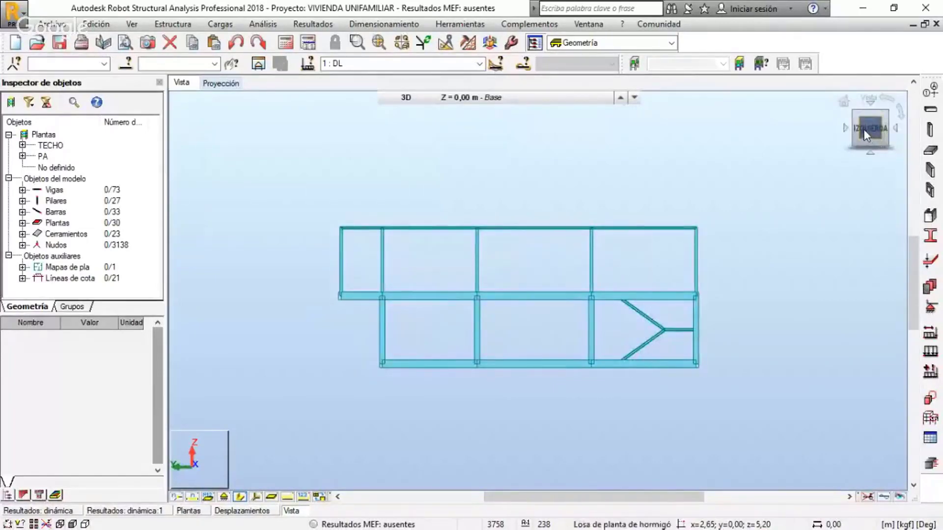
# Inspect the structure from the front and right faces, and flip it repeatedly through the bottom face between the right and left elevations
pyautogui.click(896, 131)
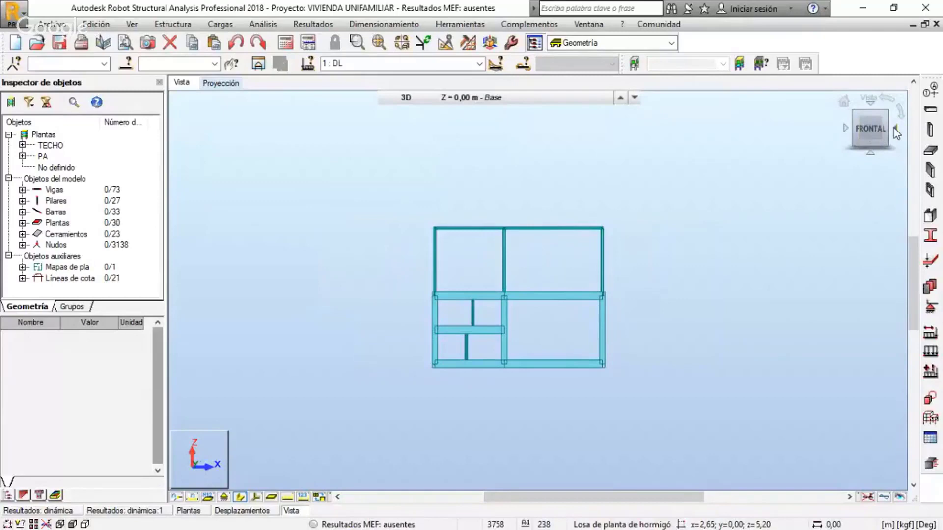
pyautogui.click(895, 129)
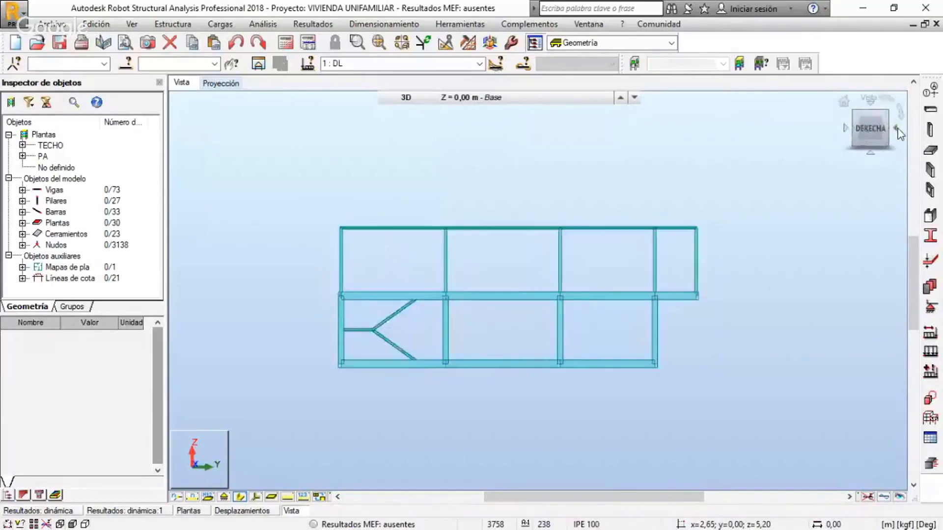
pyautogui.click(871, 153)
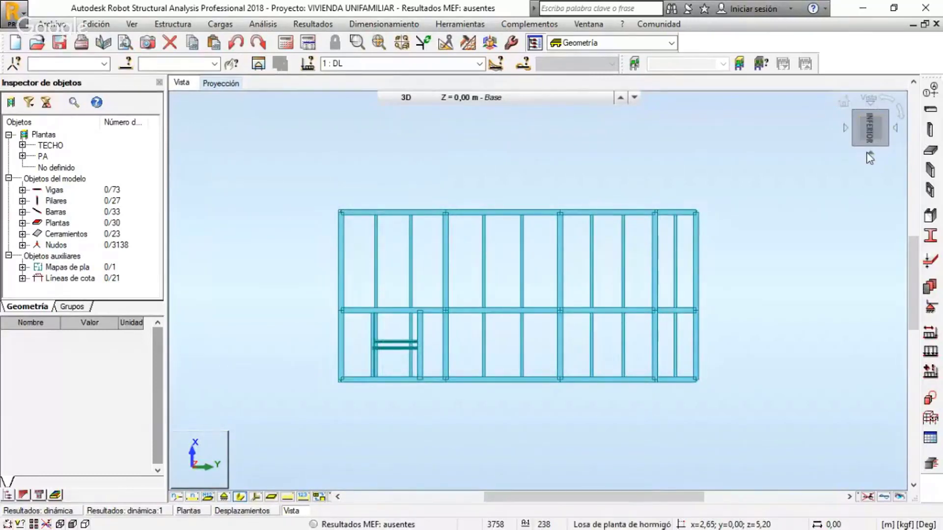
pyautogui.click(869, 154)
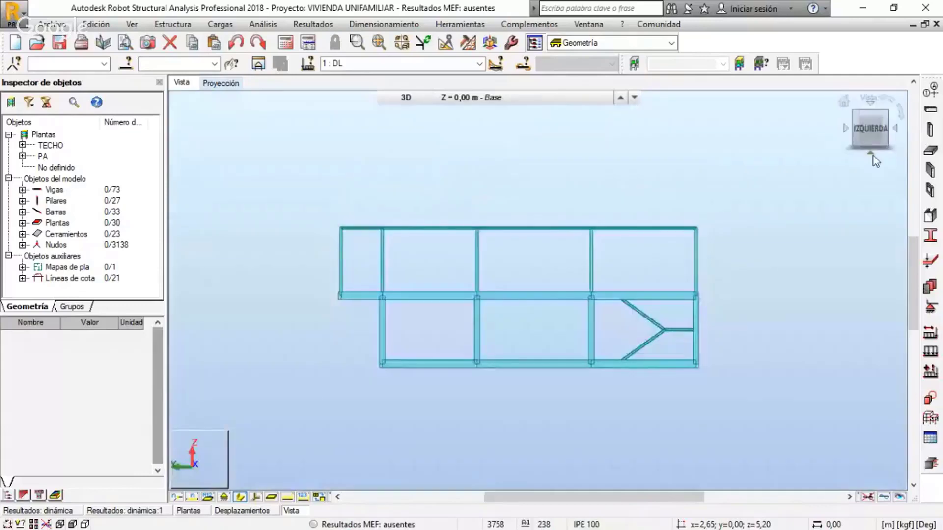
pyautogui.click(873, 155)
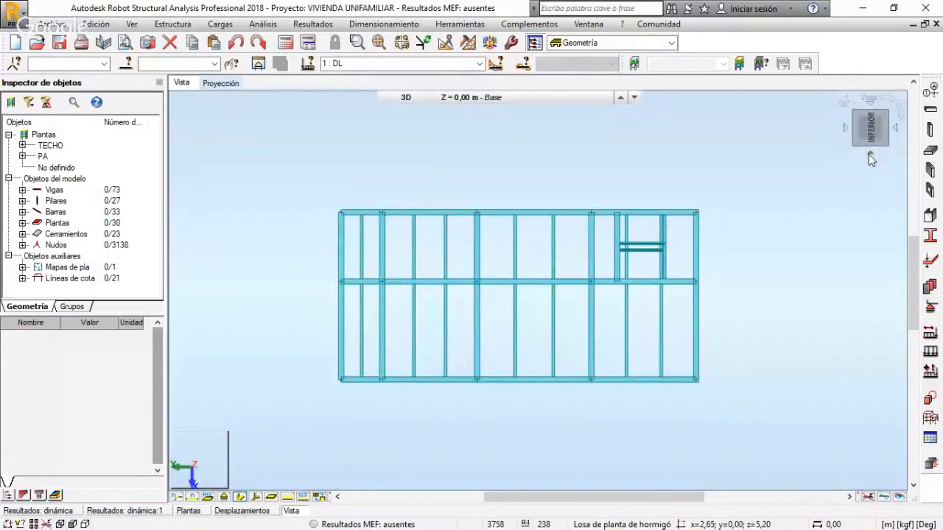
pyautogui.click(869, 154)
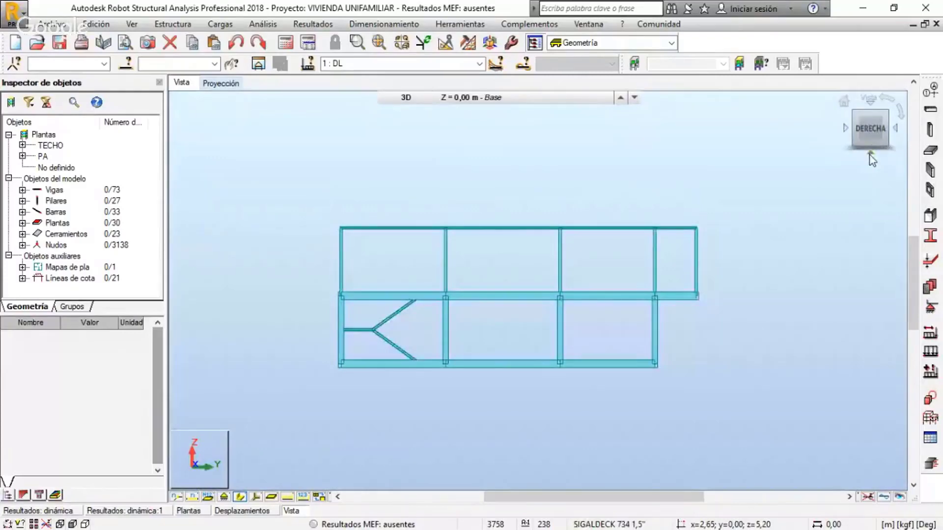
pyautogui.click(871, 154)
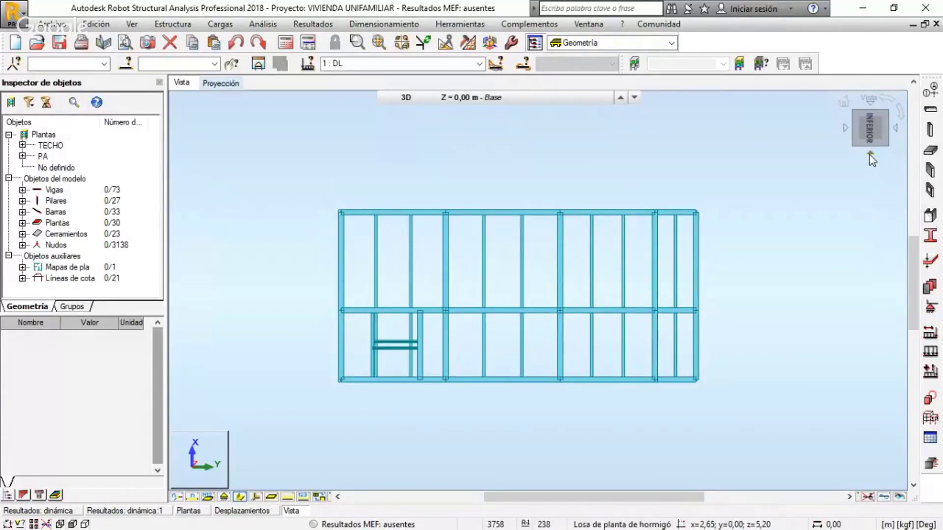
pyautogui.click(870, 155)
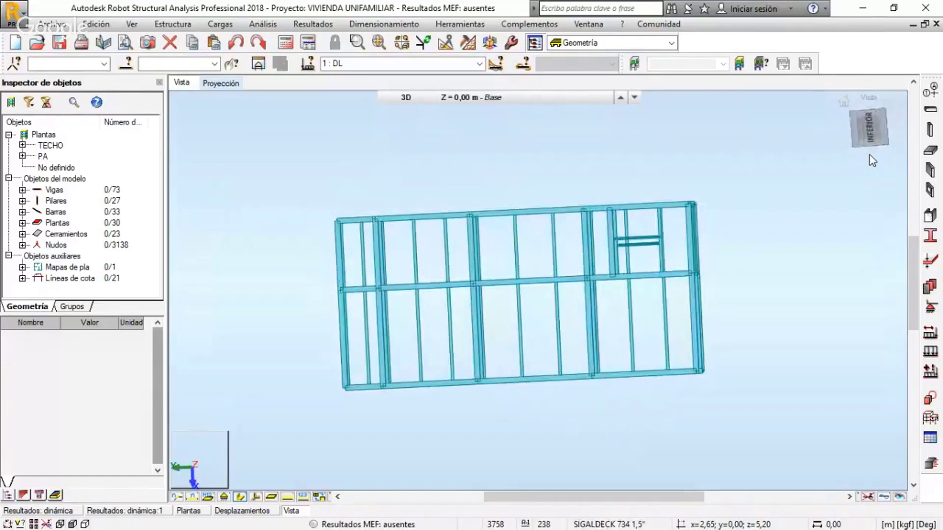
pyautogui.click(870, 156)
pyautogui.click(870, 156)
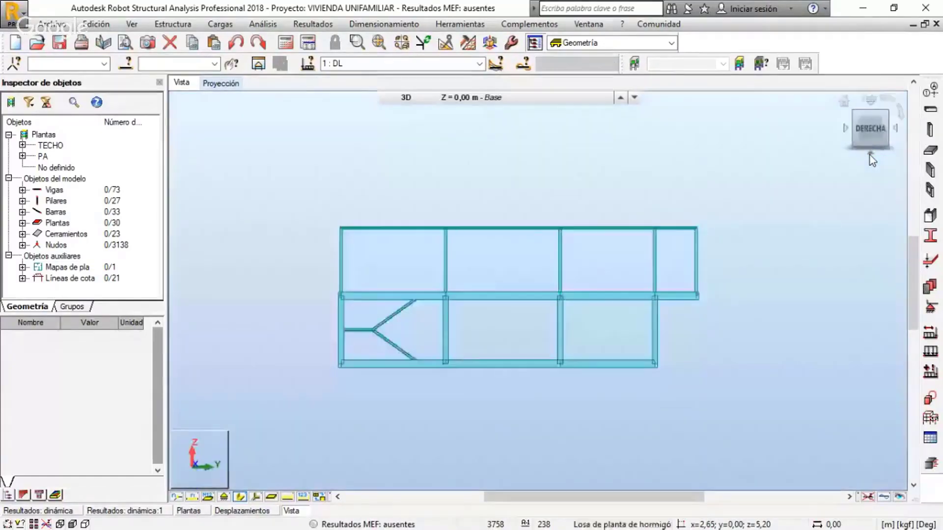
pyautogui.click(871, 155)
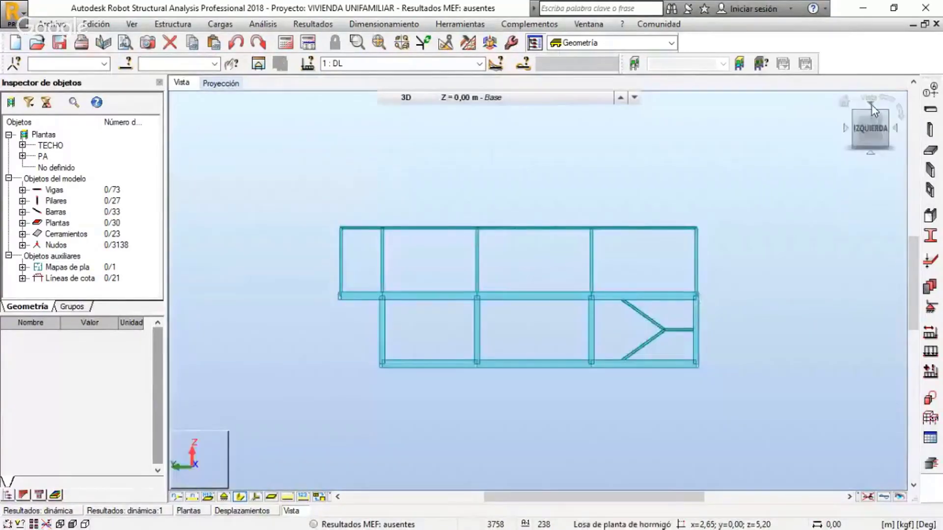
# Flip the structure repeatedly over the top face between its left and right elevations, finishing on the right elevation
pyautogui.click(872, 105)
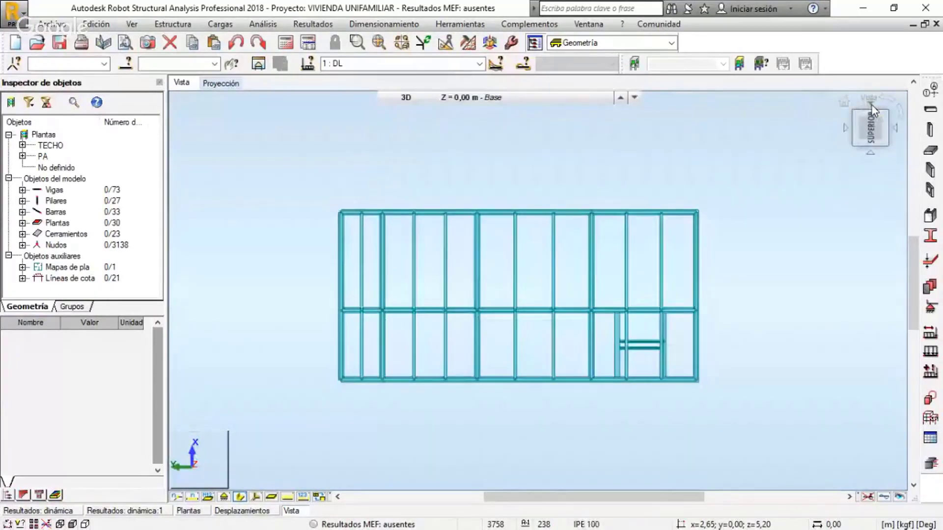
pyautogui.click(871, 105)
pyautogui.click(871, 105)
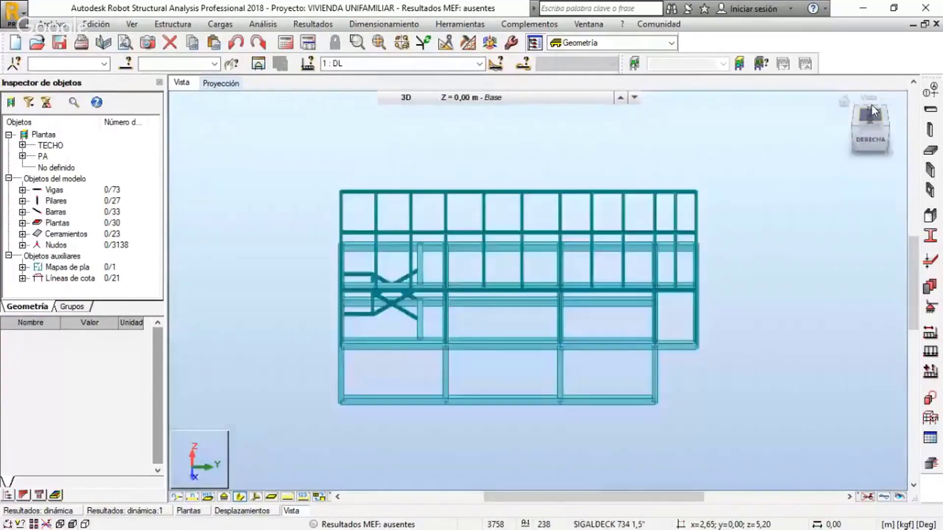
pyautogui.click(872, 107)
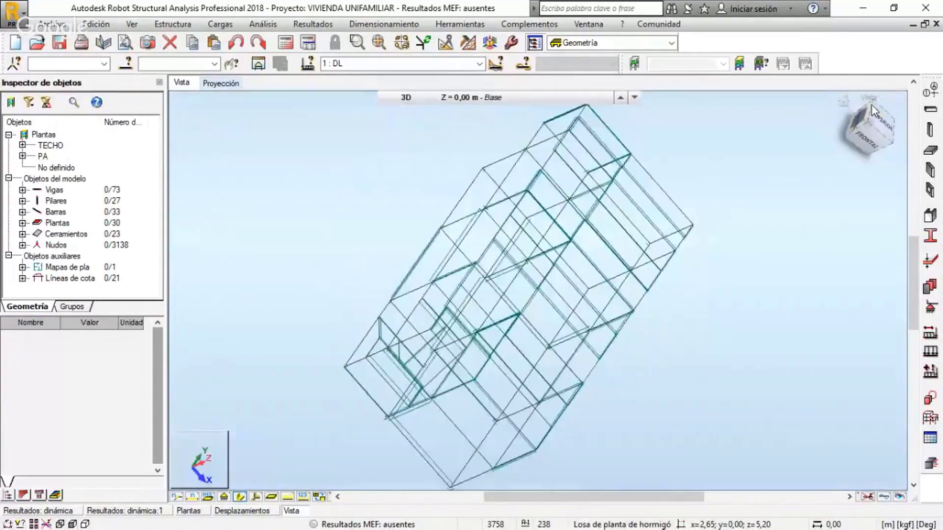
pyautogui.click(871, 106)
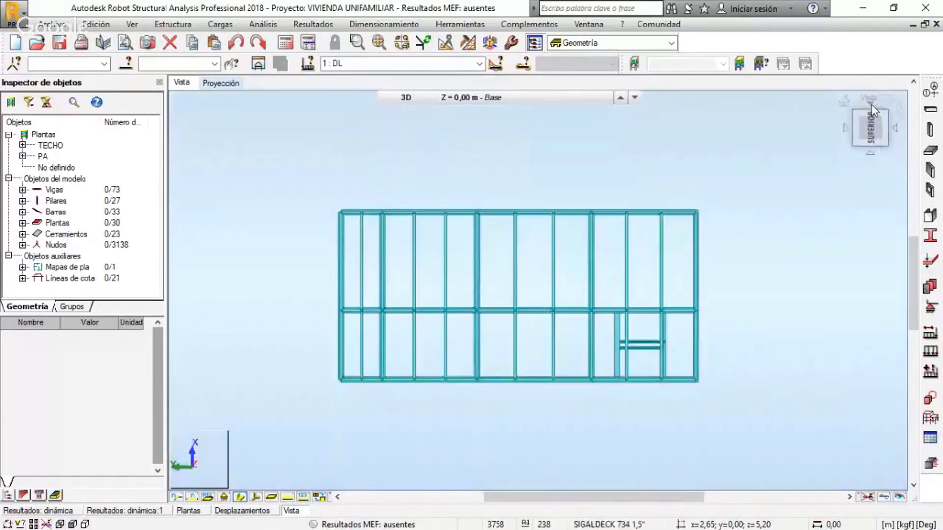
pyautogui.click(871, 105)
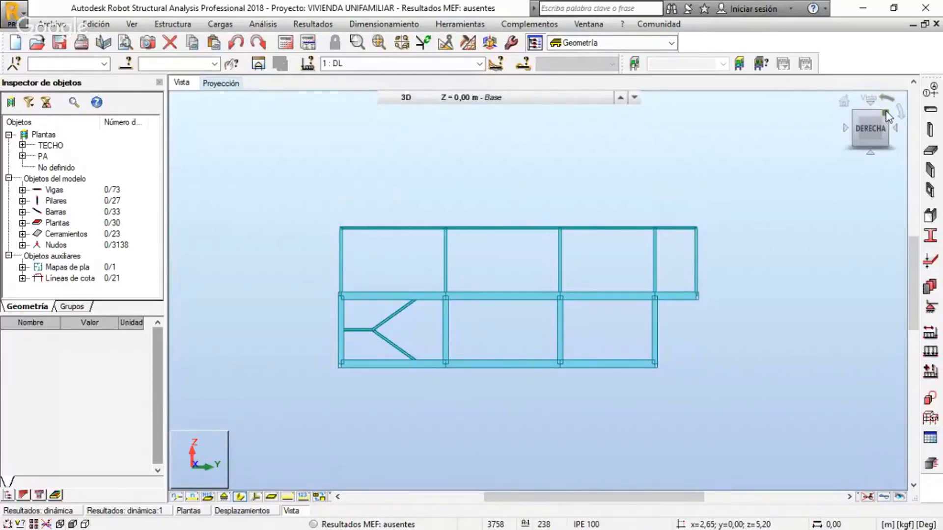
# Inspect the structure isometrically from three upper ViewCube corners and the lower left-front corner, and restore the home view
pyautogui.click(887, 115)
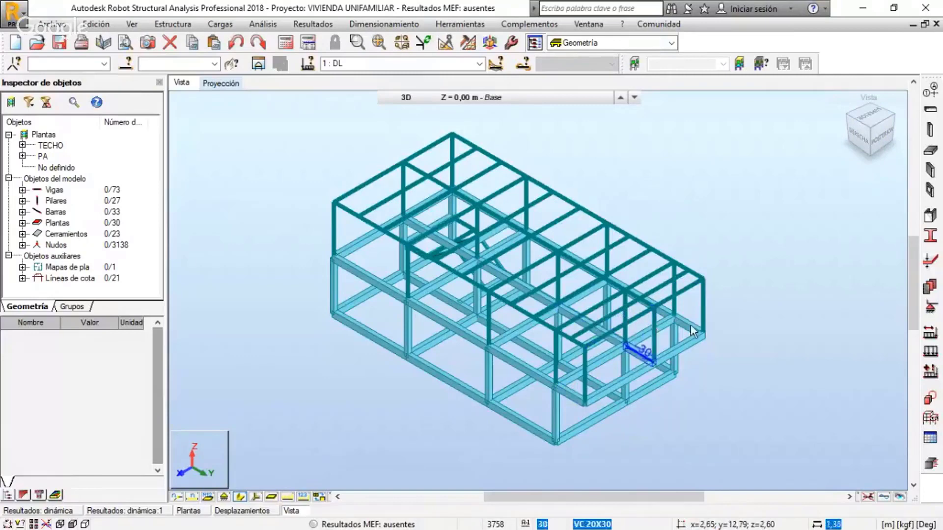
pyautogui.click(847, 116)
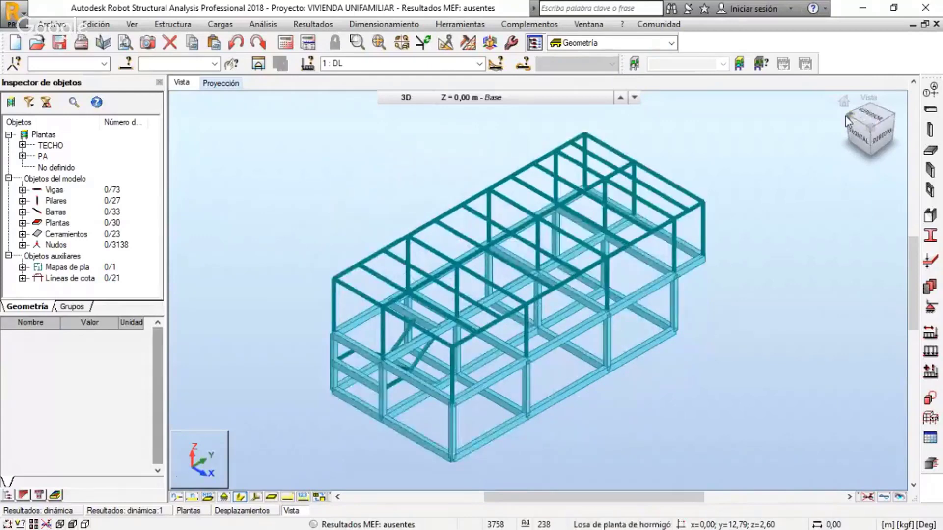
pyautogui.click(845, 116)
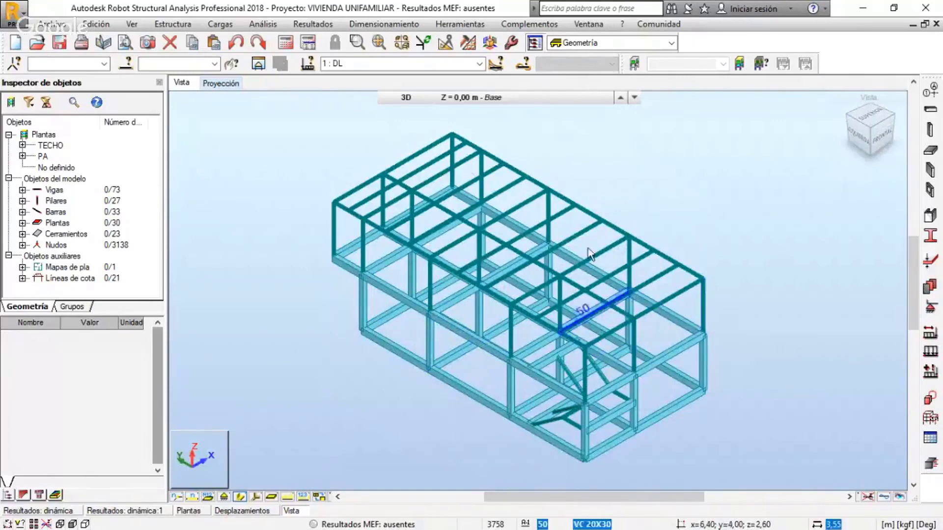
pyautogui.click(871, 155)
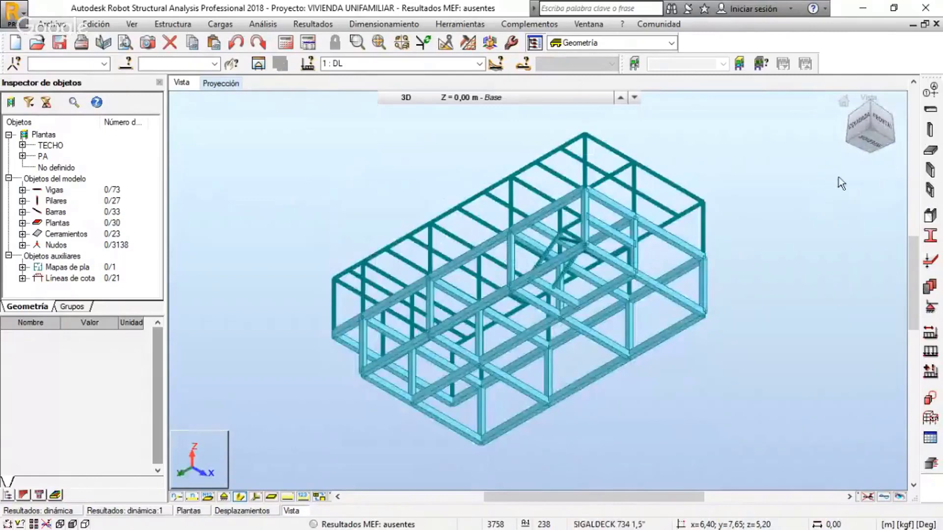
pyautogui.click(844, 103)
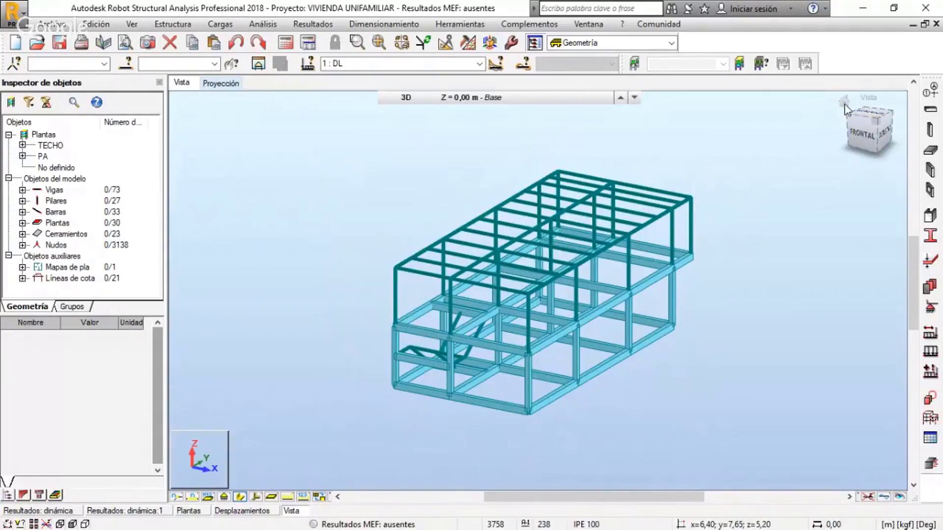
# Inspect the front, bottom and right faces, rolling the bottom view 90 degrees, and return to the home view
pyautogui.click(866, 137)
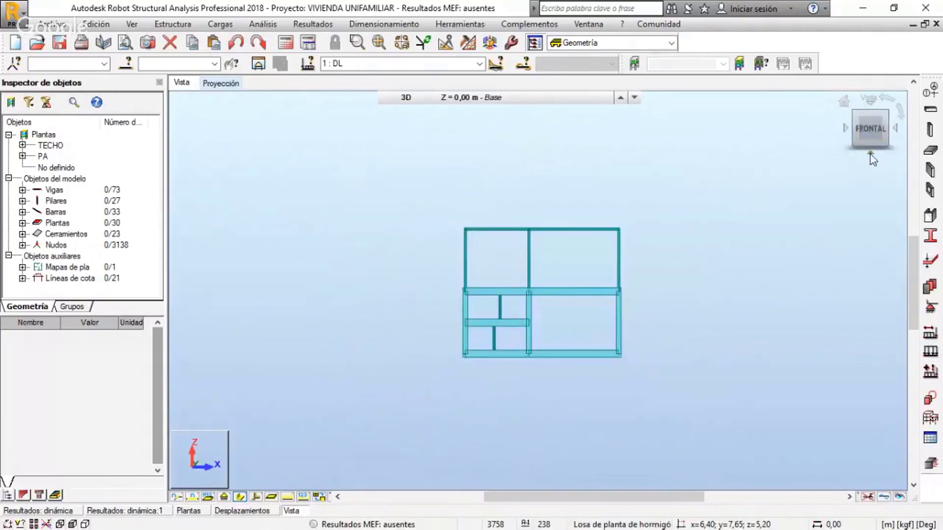
pyautogui.click(870, 155)
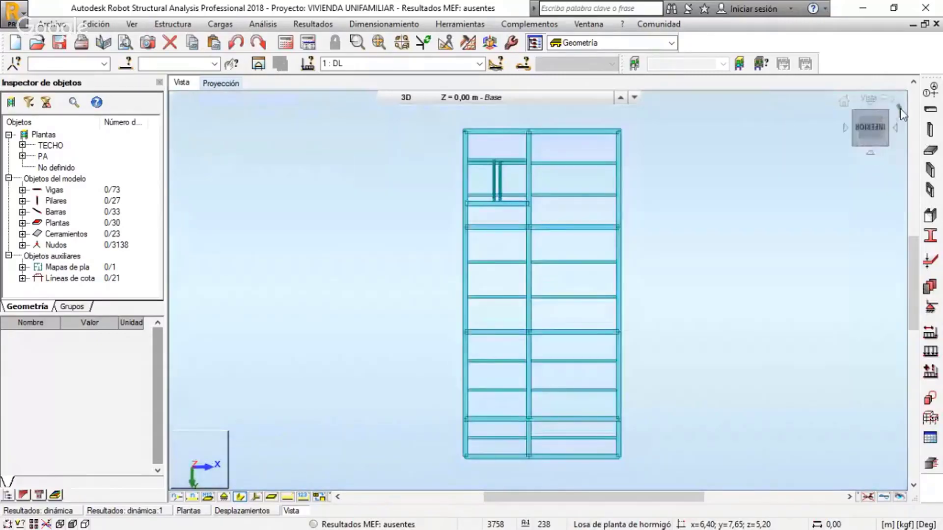
pyautogui.click(902, 111)
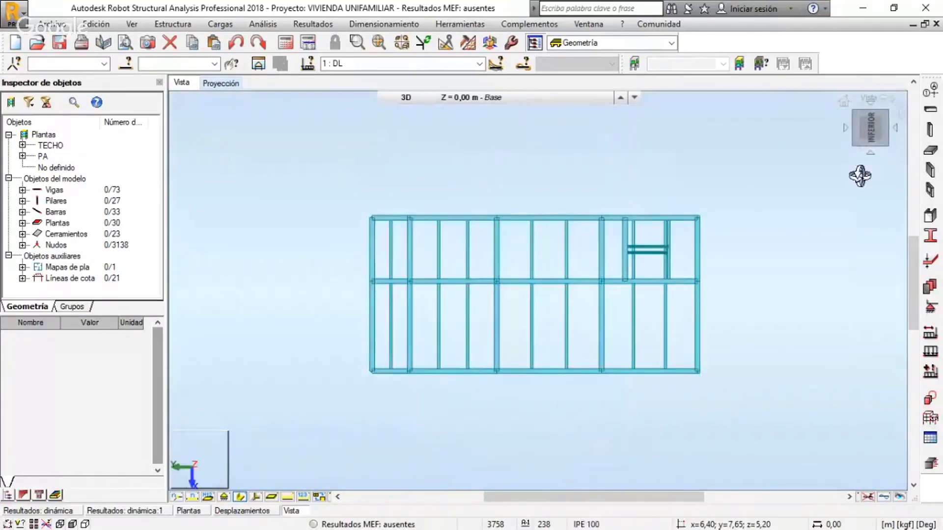
pyautogui.click(844, 103)
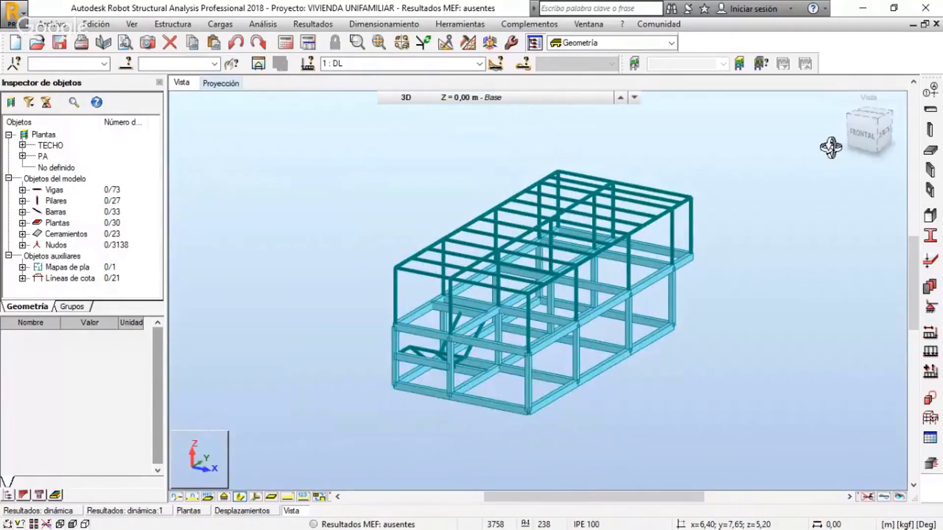
pyautogui.click(887, 134)
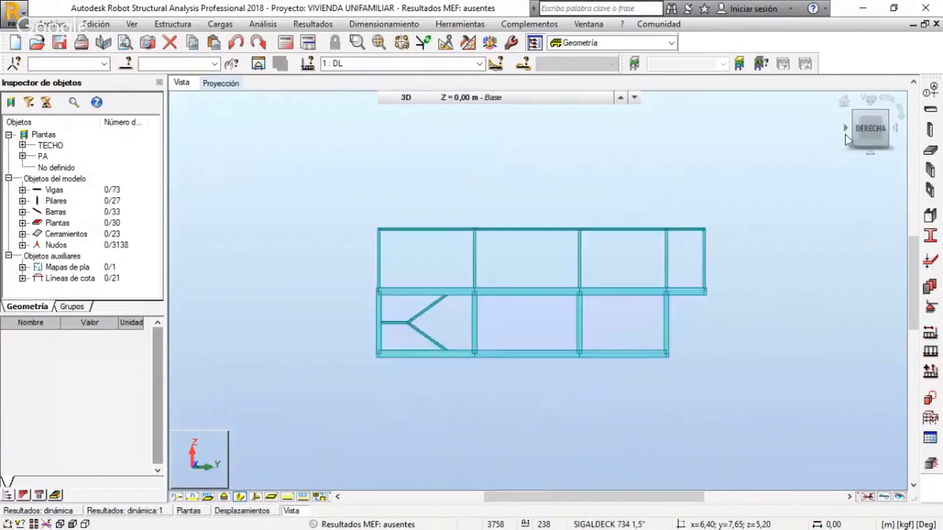
pyautogui.click(845, 105)
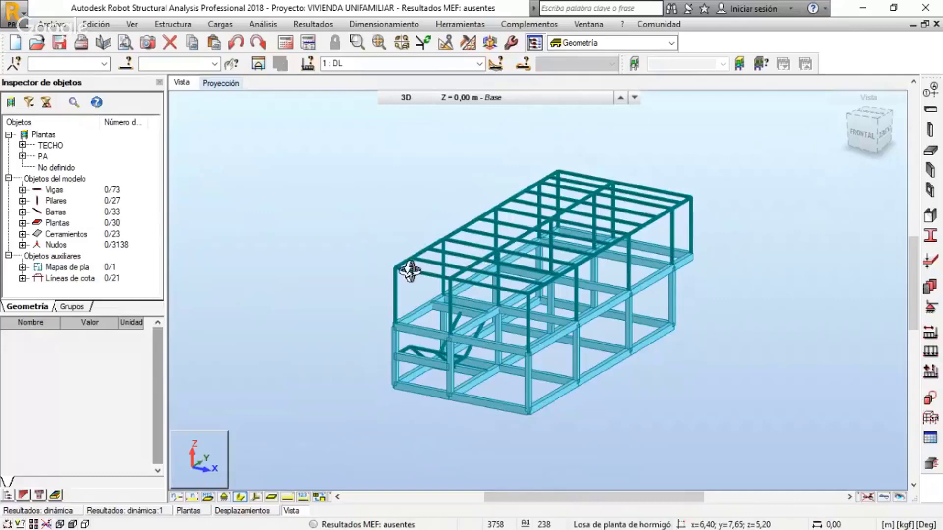
# Browse the individual members under Vigas and Pilares in the object inspector, collapsing each list after reviewing it
pyautogui.click(23, 190)
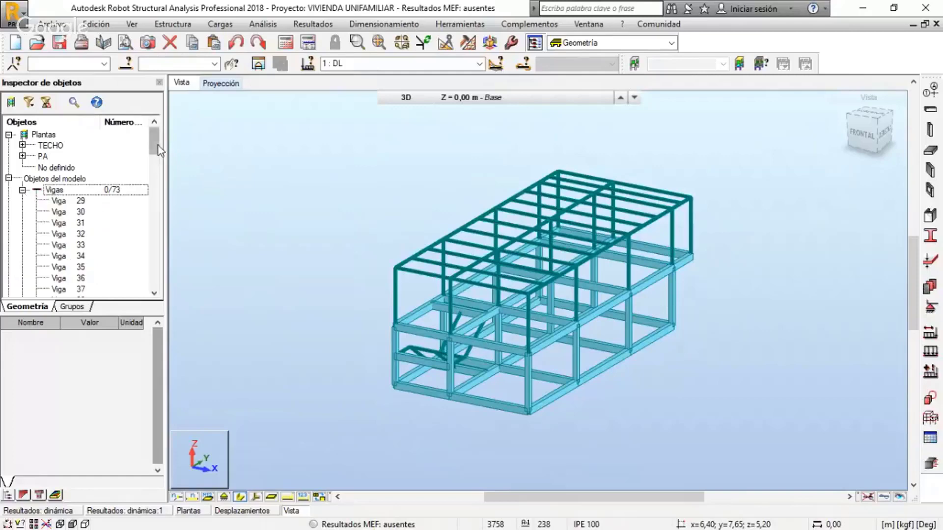
pyautogui.moveTo(158, 146)
pyautogui.mouseDown()
pyautogui.moveTo(158, 279)
pyautogui.moveTo(152, 129)
pyautogui.mouseUp()
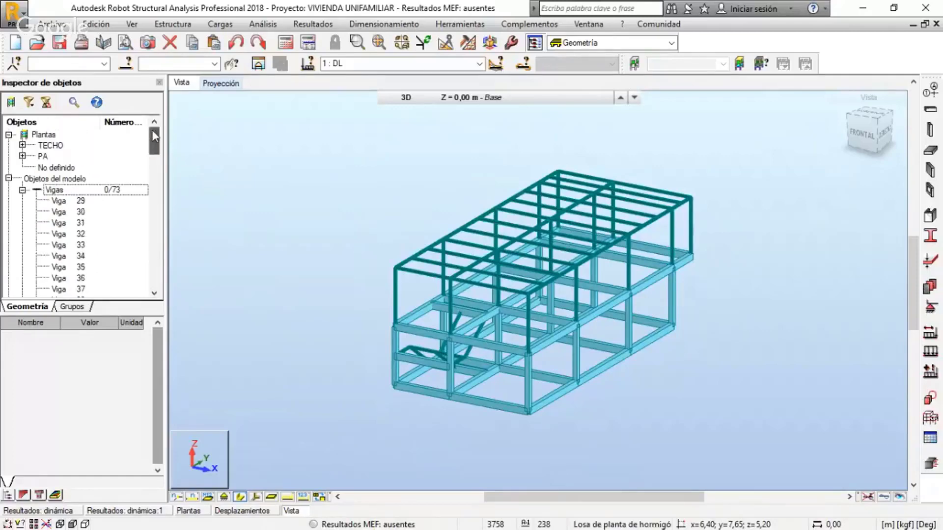
pyautogui.click(22, 190)
pyautogui.click(23, 201)
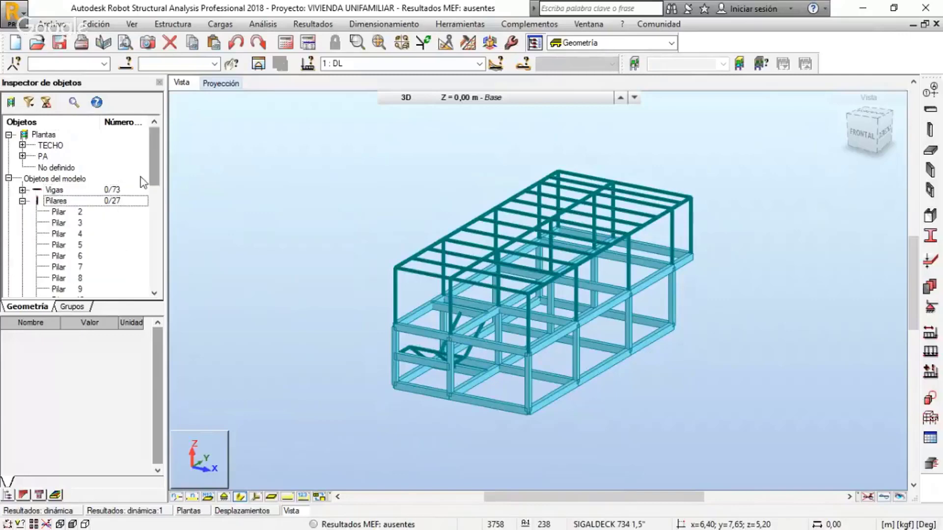
pyautogui.moveTo(157, 167); pyautogui.dragTo(157, 148)
pyautogui.click(22, 202)
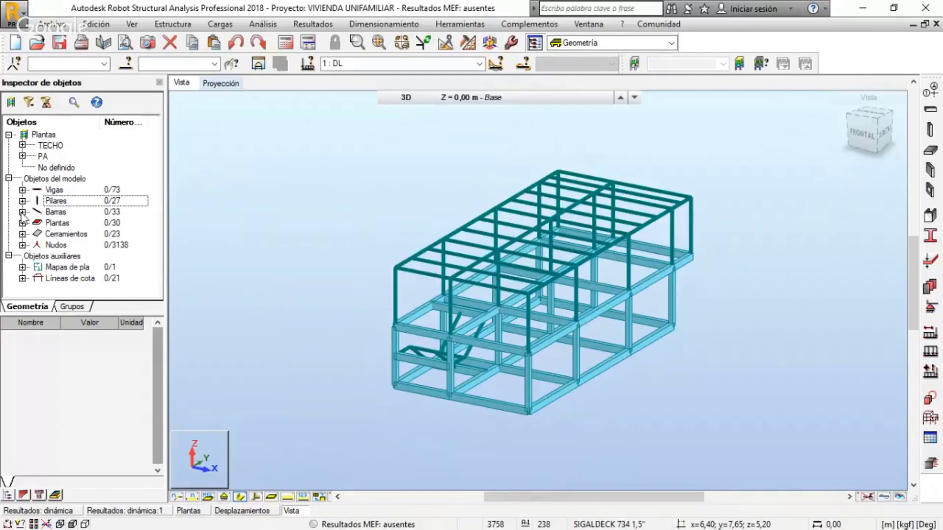
# Browse the object inspector's model lists for Barras, Plantas, Cerramientos and Nudos, collapsing each one after reviewing it
pyautogui.click(22, 212)
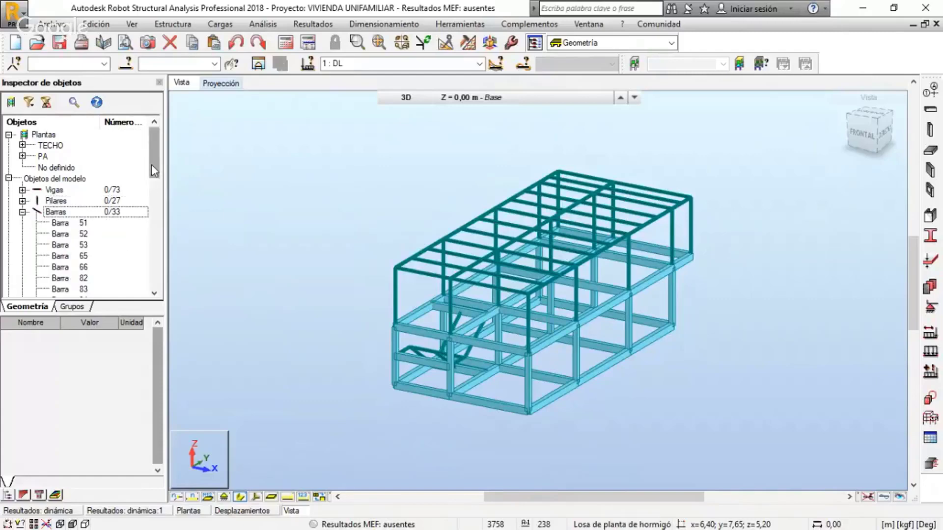
pyautogui.moveTo(151, 164)
pyautogui.mouseDown()
pyautogui.moveTo(158, 267)
pyautogui.moveTo(156, 148)
pyautogui.mouseUp()
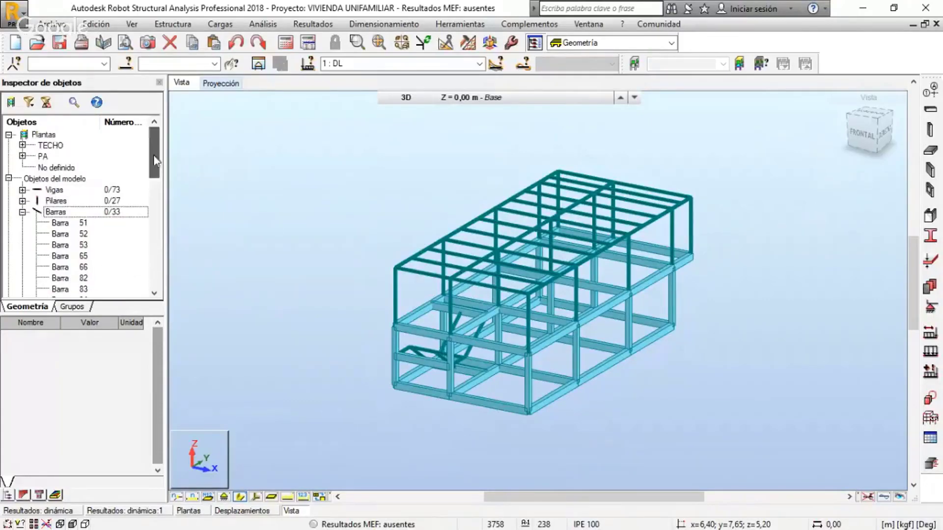
pyautogui.click(23, 212)
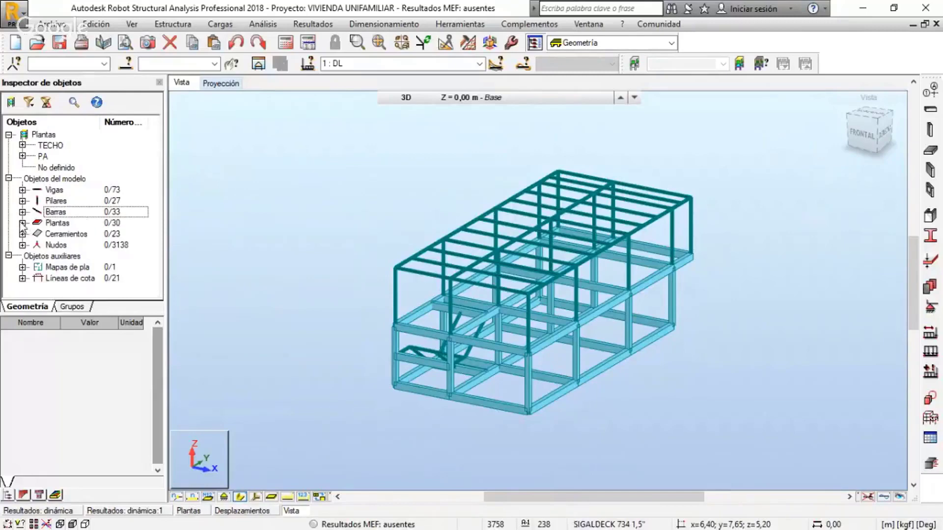
pyautogui.click(22, 223)
pyautogui.moveTo(155, 153)
pyautogui.mouseDown()
pyautogui.moveTo(155, 245)
pyautogui.moveTo(155, 137)
pyautogui.mouseUp()
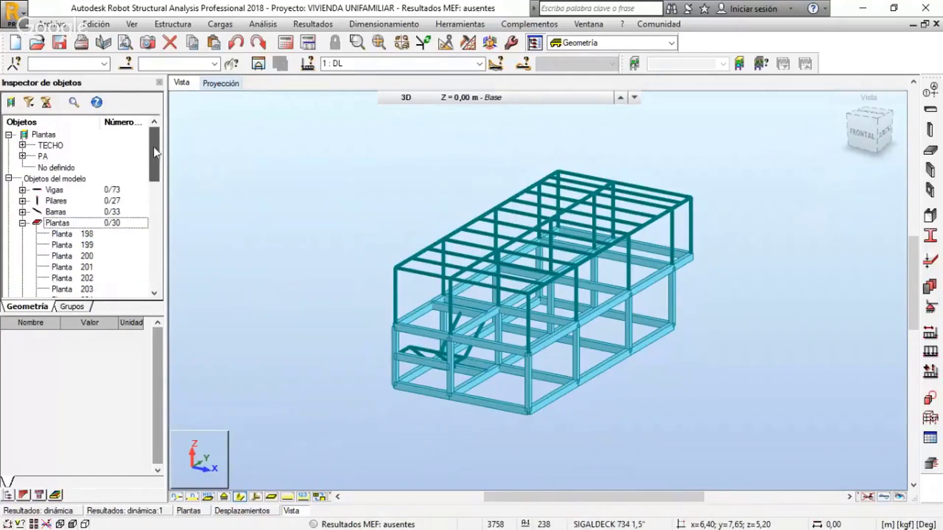
pyautogui.click(23, 224)
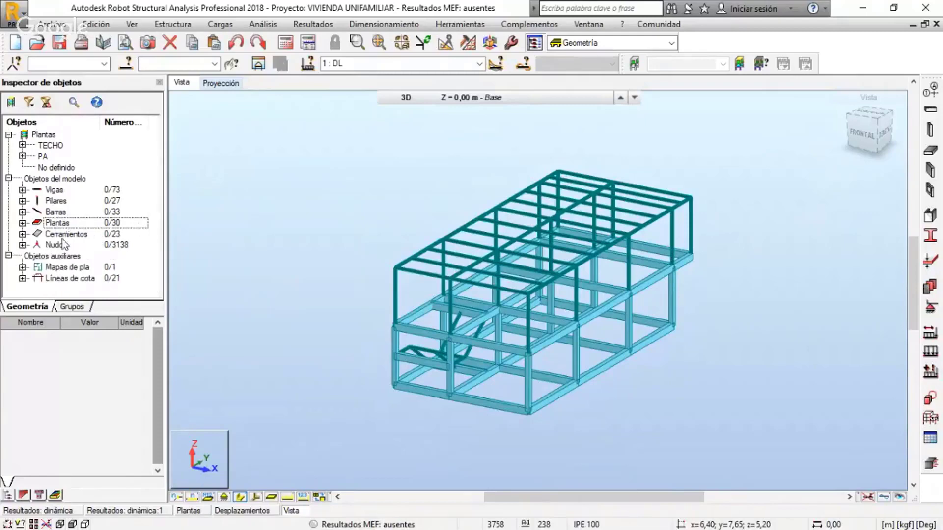
pyautogui.click(22, 234)
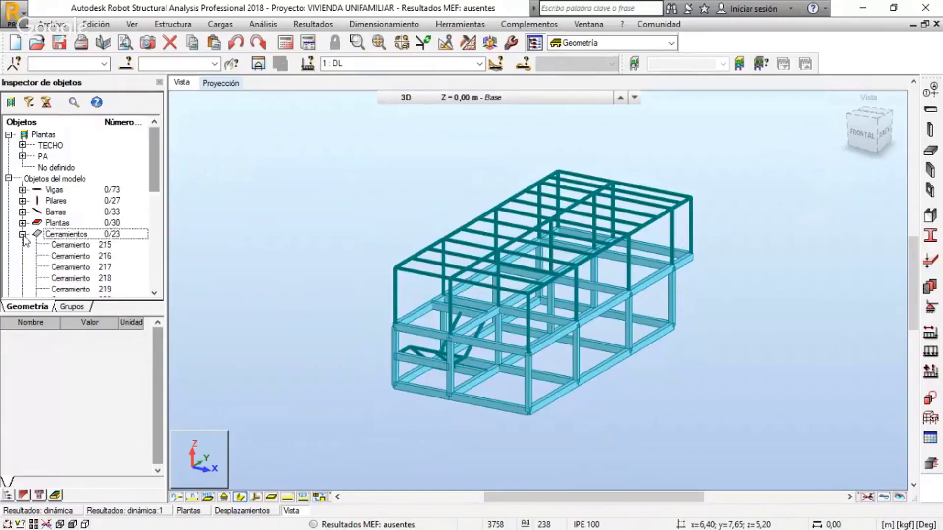
pyautogui.click(22, 234)
pyautogui.click(22, 245)
pyautogui.click(22, 246)
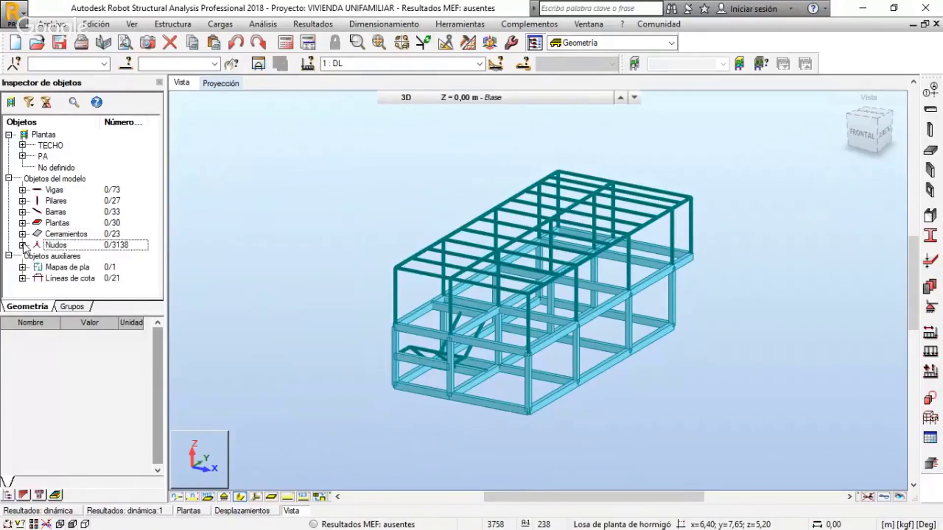
# Review the properties of beams 32 and 31 under the model's Vigas, and collapse the beam list
pyautogui.click(22, 190)
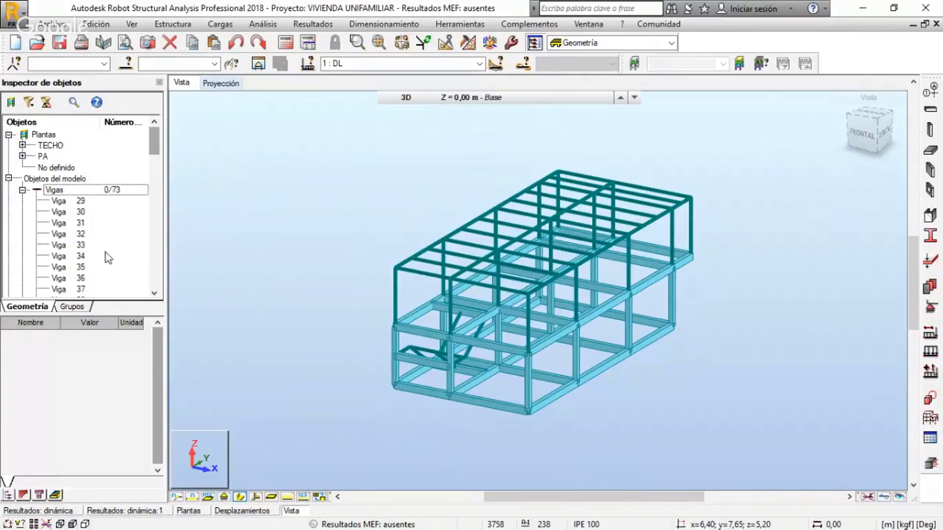
pyautogui.click(63, 234)
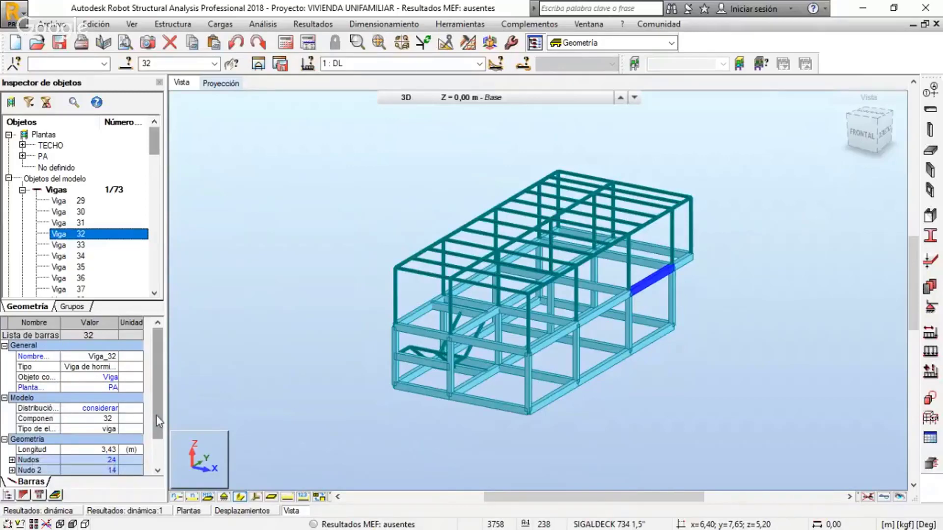
pyautogui.scroll(-3, 158, 421)
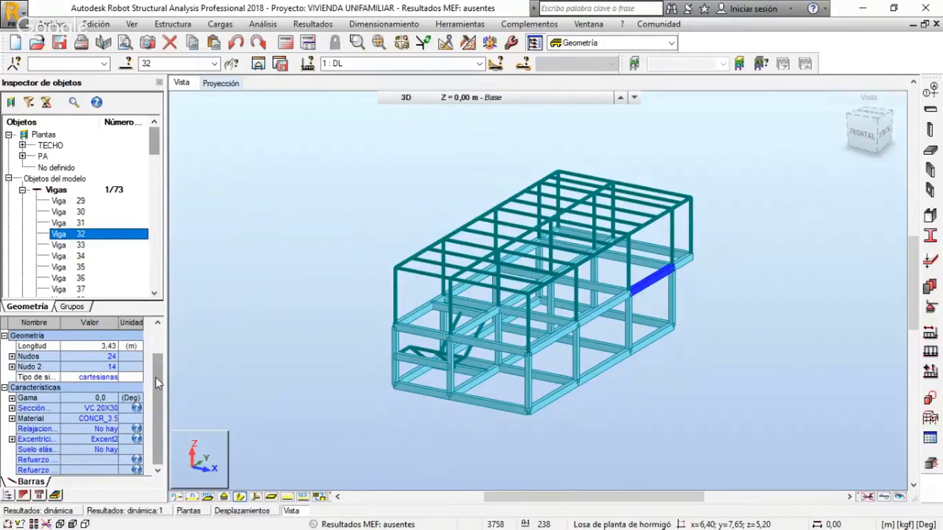
pyautogui.scroll(3, 155, 377)
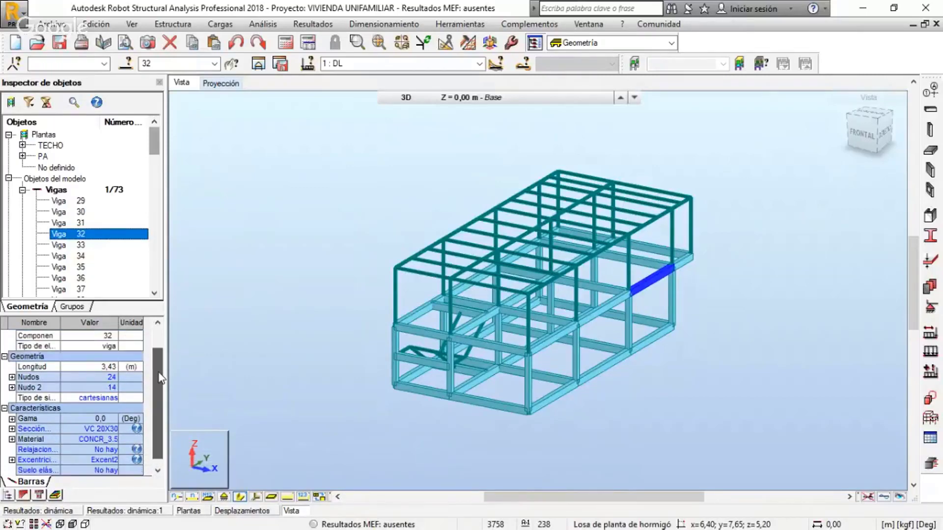
pyautogui.click(80, 223)
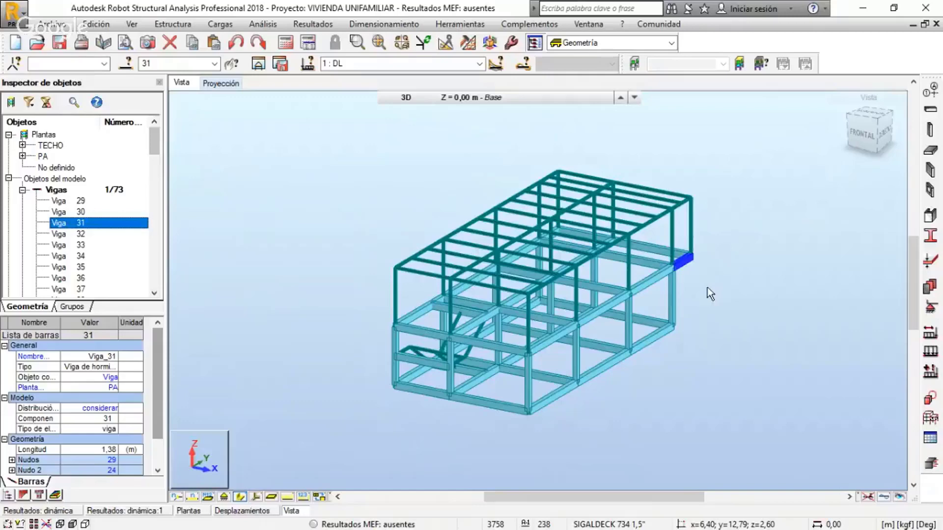
pyautogui.click(23, 190)
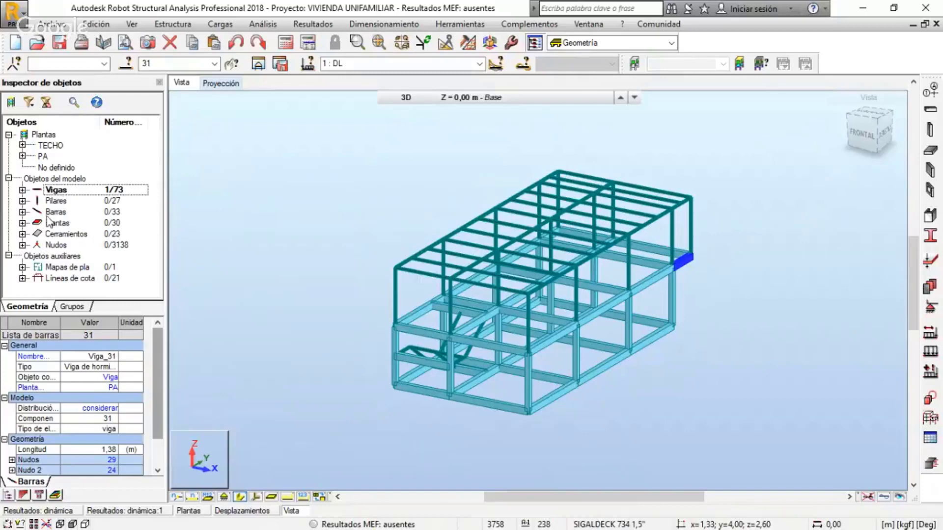
pyautogui.moveTo(157, 374)
pyautogui.mouseDown()
pyautogui.moveTo(160, 404)
pyautogui.moveTo(159, 381)
pyautogui.mouseUp()
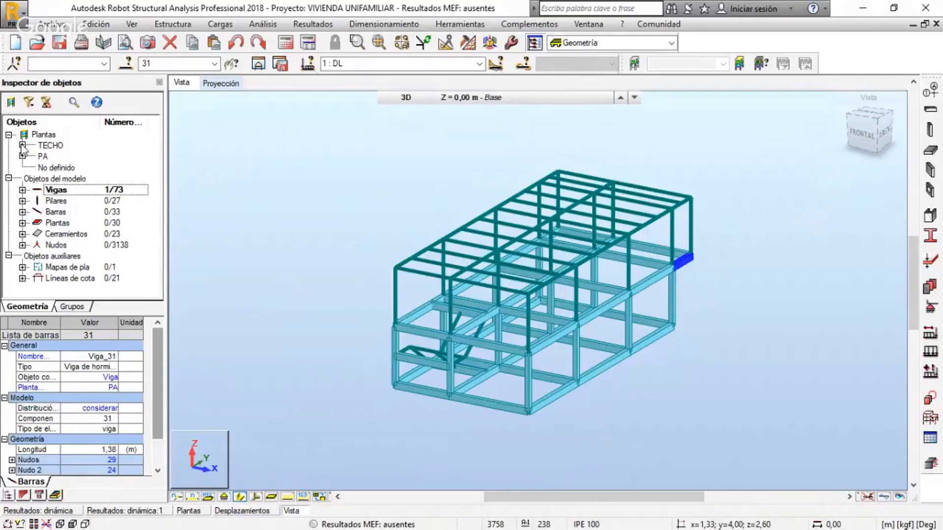
# Show the object categories of the TECHO and PA storeys, with the Objetos del modelo group collapsed
pyautogui.click(22, 146)
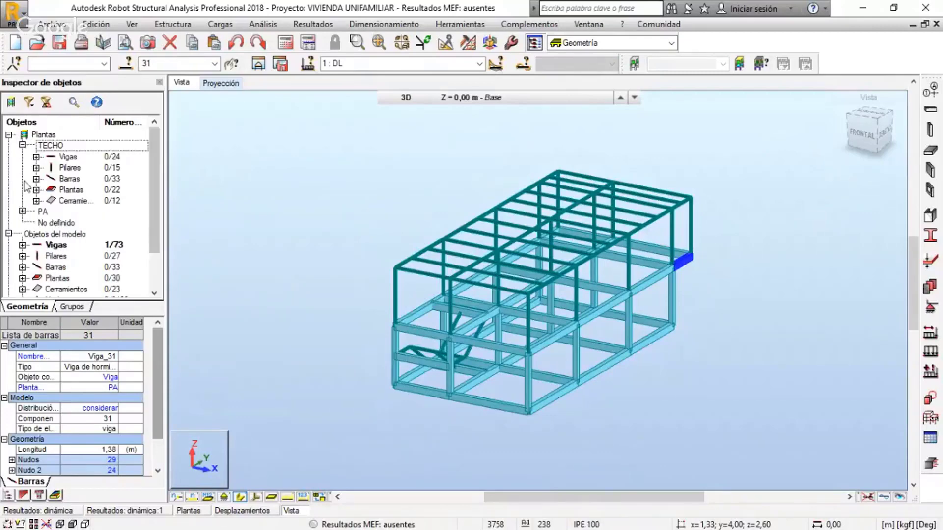
pyautogui.click(9, 235)
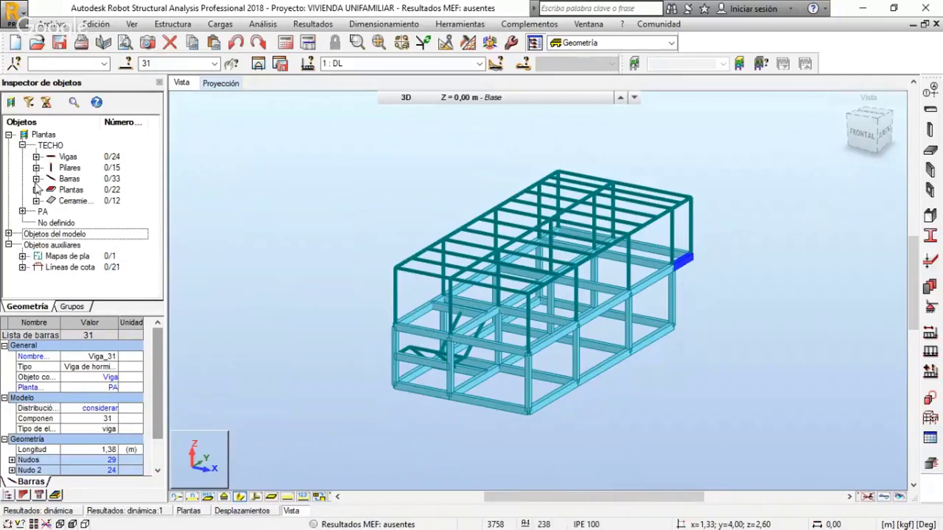
pyautogui.click(23, 211)
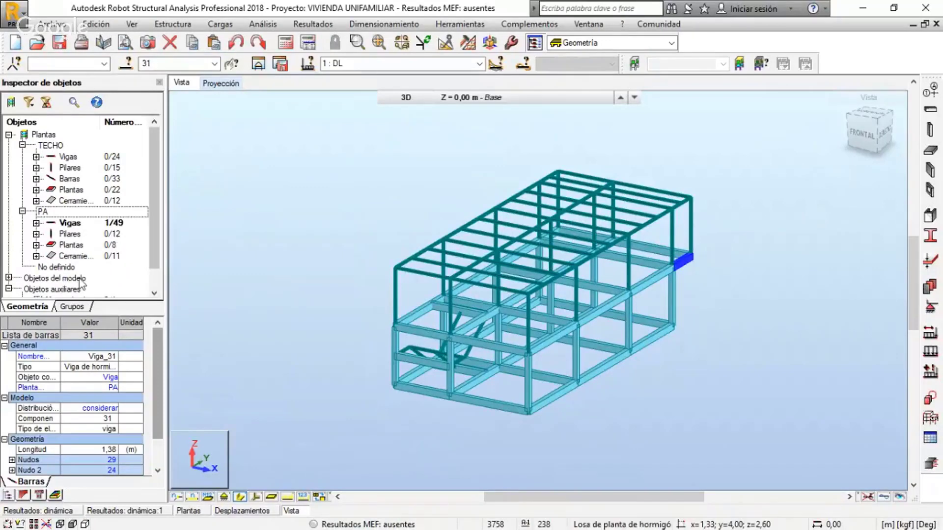
# Locate individual TECHO beams in the model, including 58, 85 and 93, and collapse that storey's beam list
pyautogui.click(36, 157)
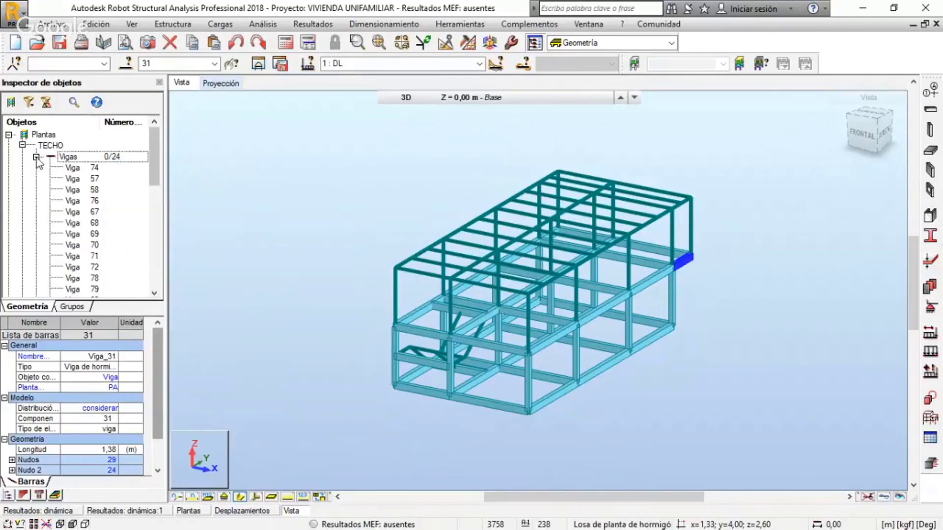
pyautogui.click(89, 192)
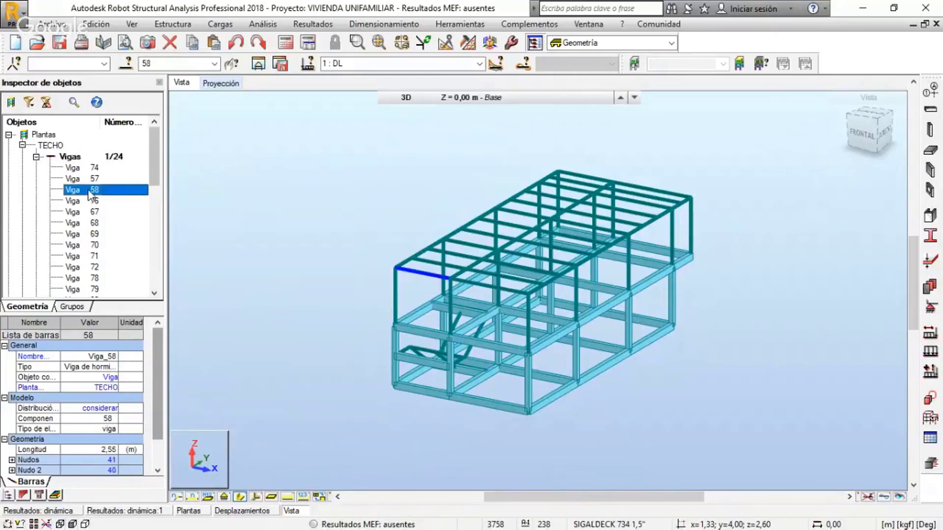
pyautogui.click(80, 256)
pyautogui.moveTo(152, 166); pyautogui.dragTo(151, 206)
pyautogui.click(147, 211)
pyautogui.scroll(-2, 152, 205)
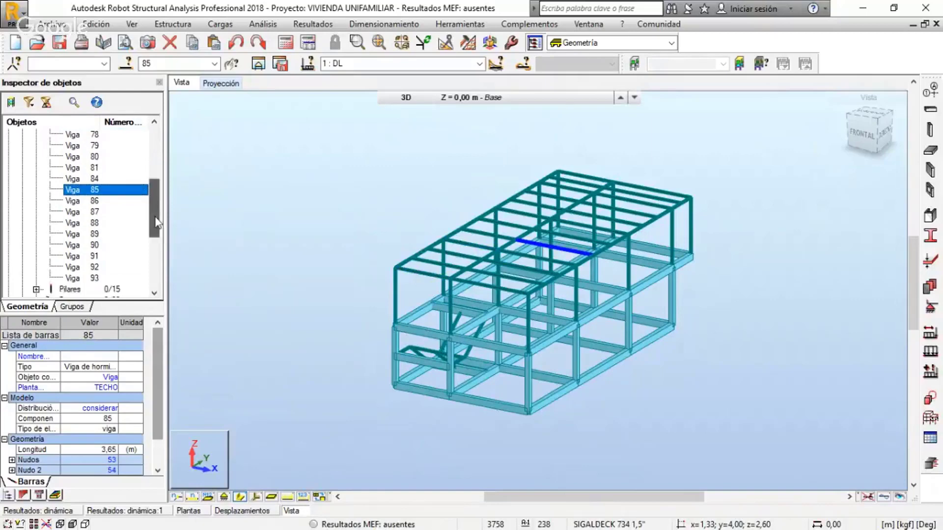
pyautogui.click(127, 201)
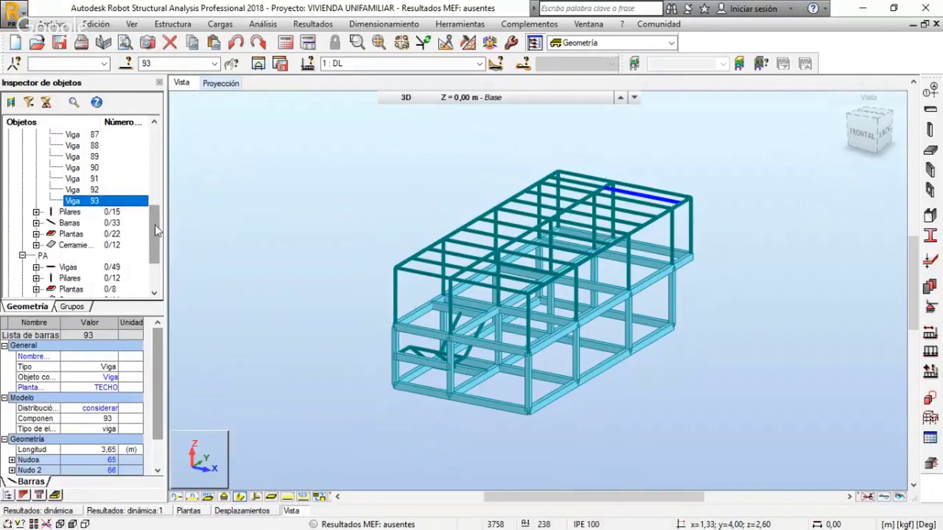
pyautogui.moveTo(153, 231); pyautogui.dragTo(151, 145)
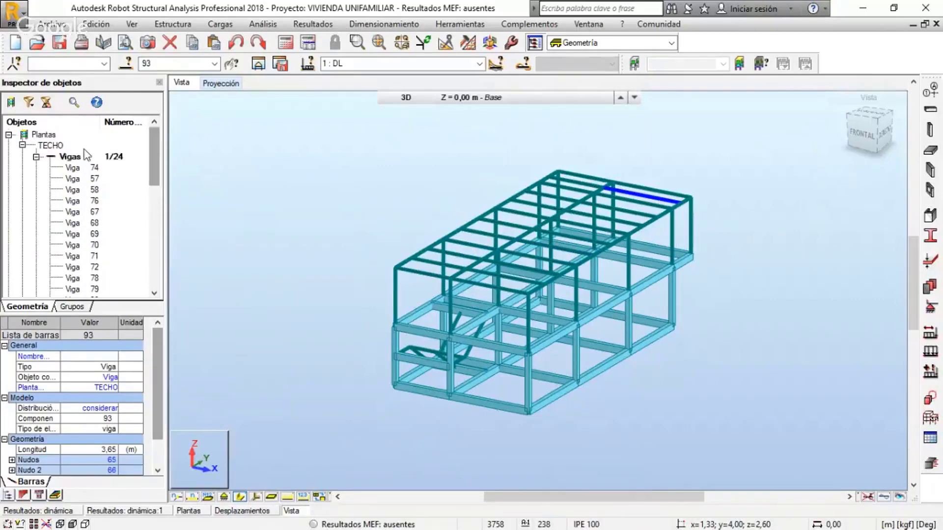
pyautogui.click(36, 157)
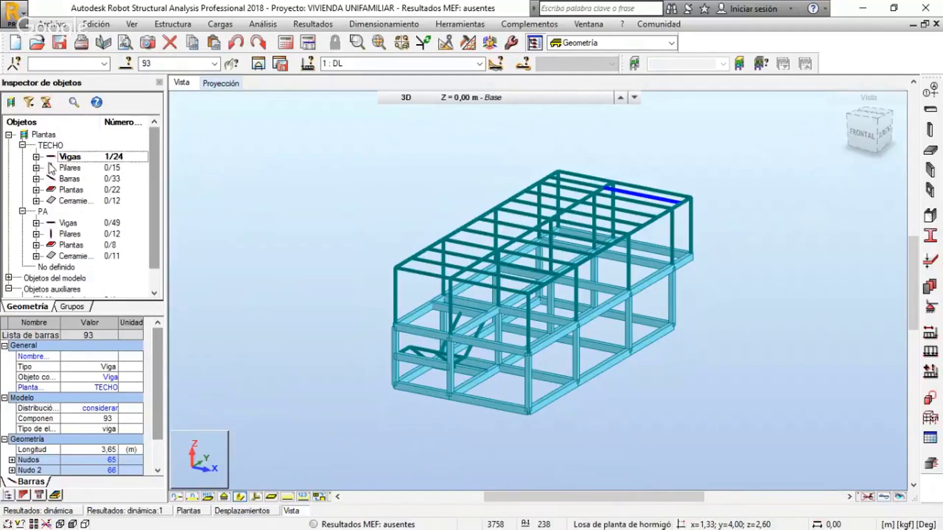
# Locate individual columns of the TECHO storey in the model by selecting several one at a time, including 14 and 19
pyautogui.click(36, 168)
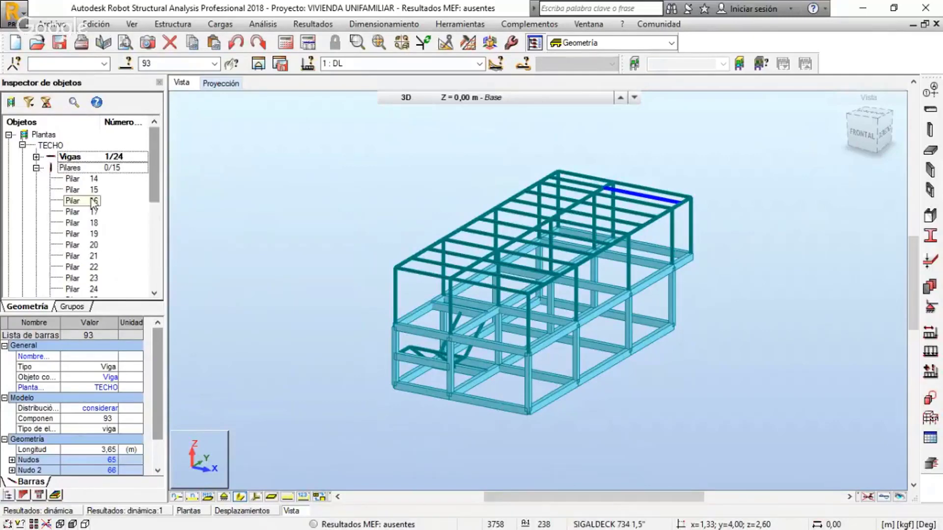
pyautogui.click(88, 180)
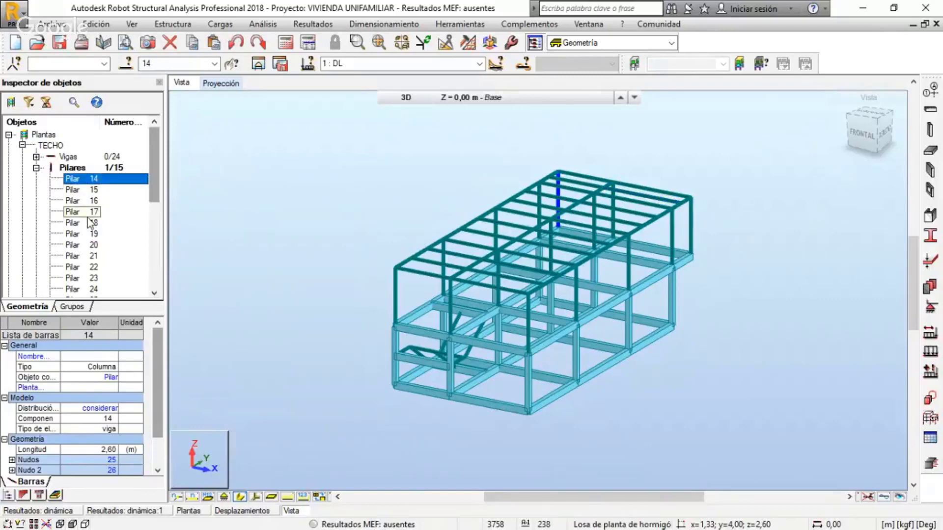
pyautogui.click(87, 235)
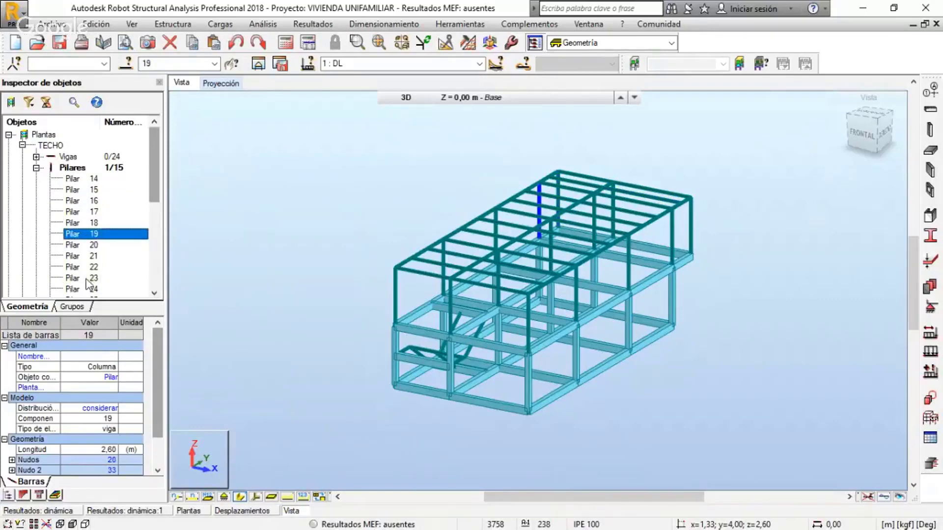
pyautogui.click(88, 278)
pyautogui.moveTo(151, 189); pyautogui.dragTo(149, 210)
pyautogui.click(89, 223)
pyautogui.click(92, 256)
# Select the whole range of TECHO columns from 14 to 28 together in the object inspector
pyautogui.click(92, 168)
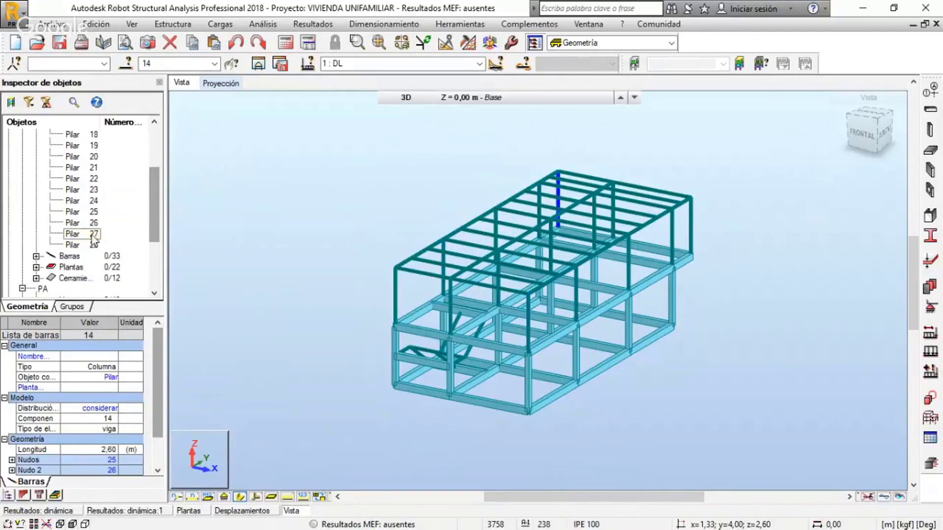
pyautogui.keyDown('shift'); pyautogui.click(77, 245); pyautogui.keyUp('shift')
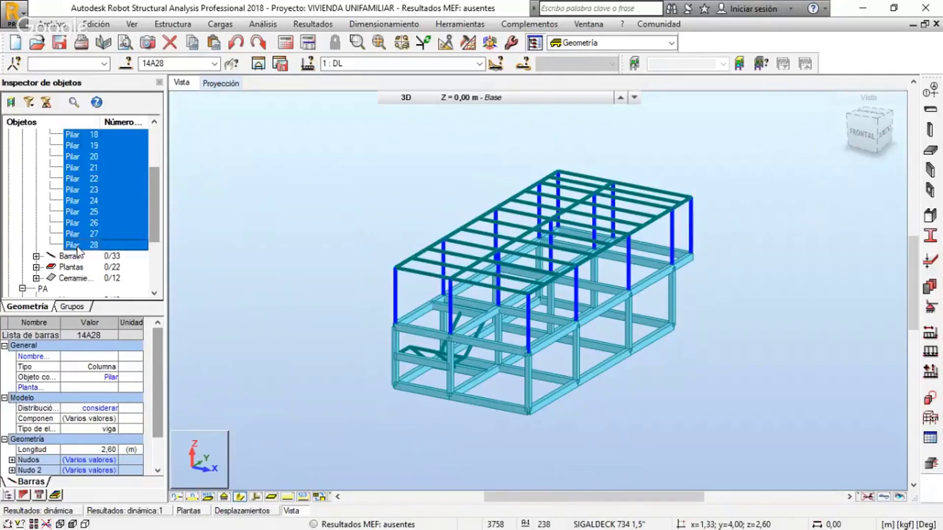
pyautogui.moveTo(154, 214); pyautogui.dragTo(152, 169)
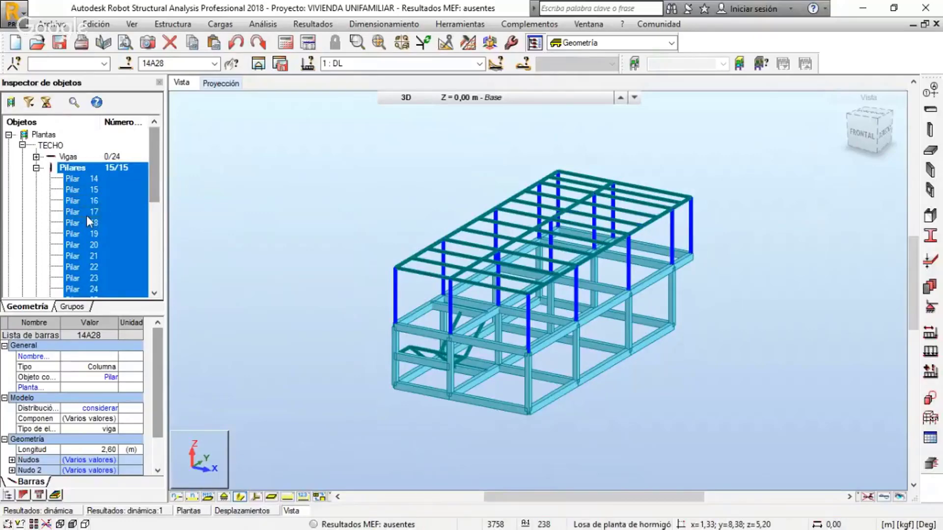
# Collapse the TECHO column list and both storeys, and clear the column selection
pyautogui.click(36, 168)
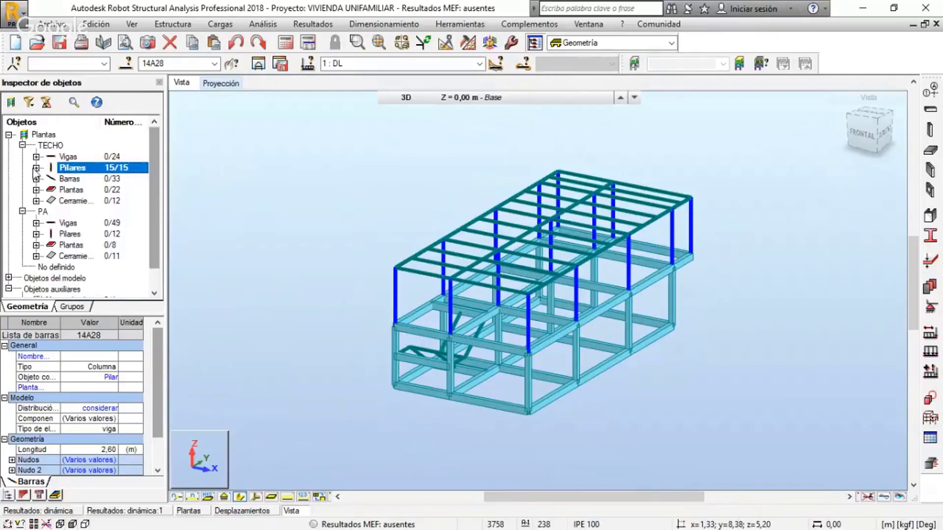
pyautogui.click(22, 145)
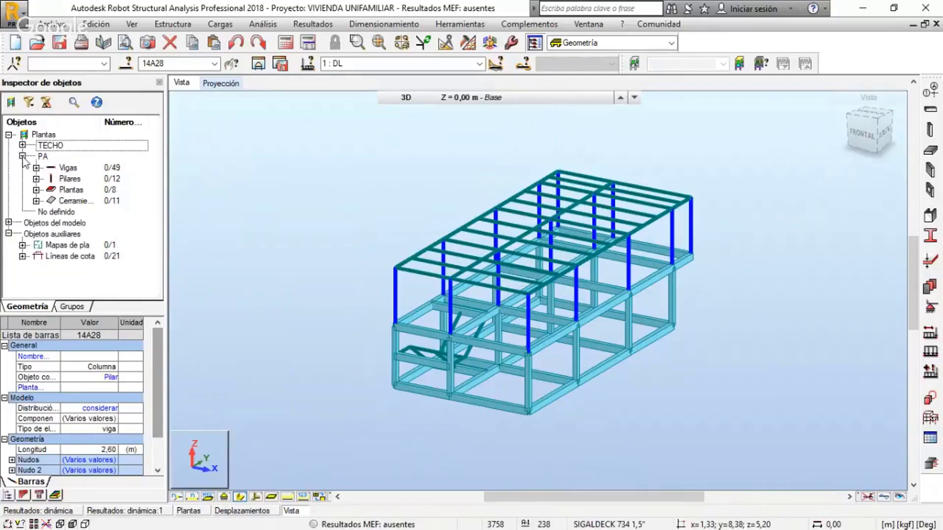
pyautogui.click(22, 156)
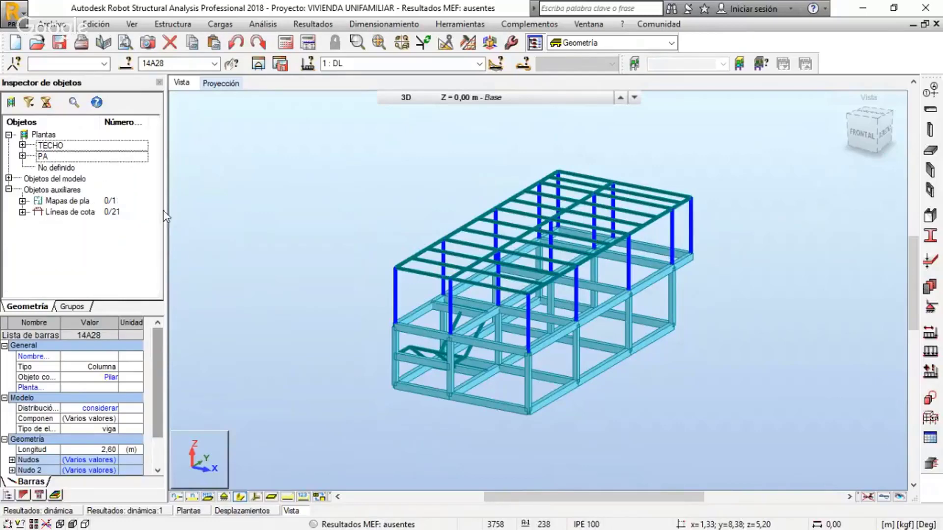
pyautogui.click(363, 173)
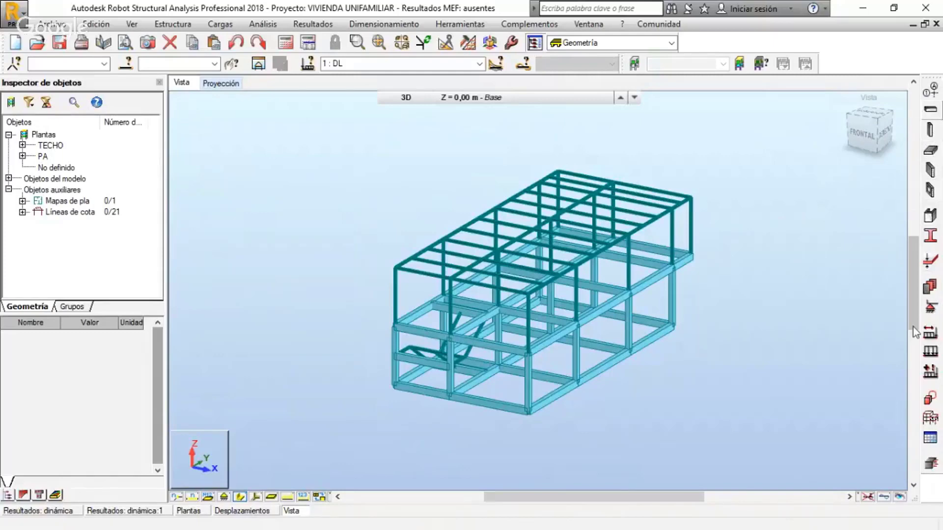
# View the project types offered for a new structure and close the selection without choosing one
pyautogui.click(16, 46)
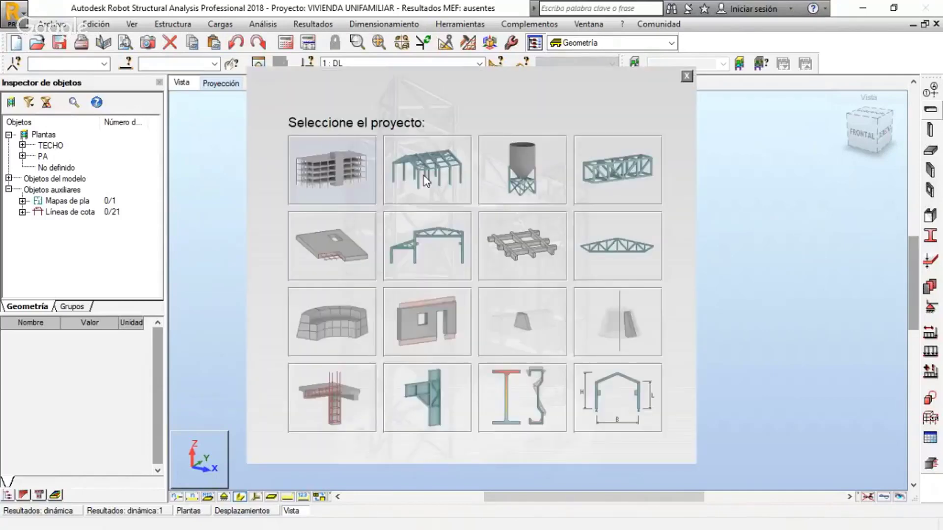
pyautogui.click(686, 77)
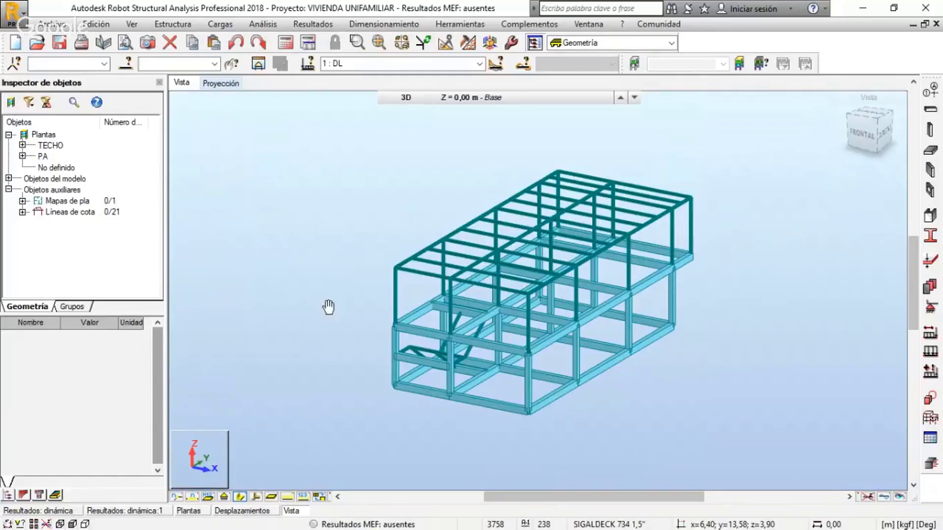
# Show the local coordinate systems of the structural members on the 3D model, inspect them, and hide them again
pyautogui.moveTo(328, 307); pyautogui.dragTo(311, 320, button='middle')
pyautogui.scroll(2, 311, 319)
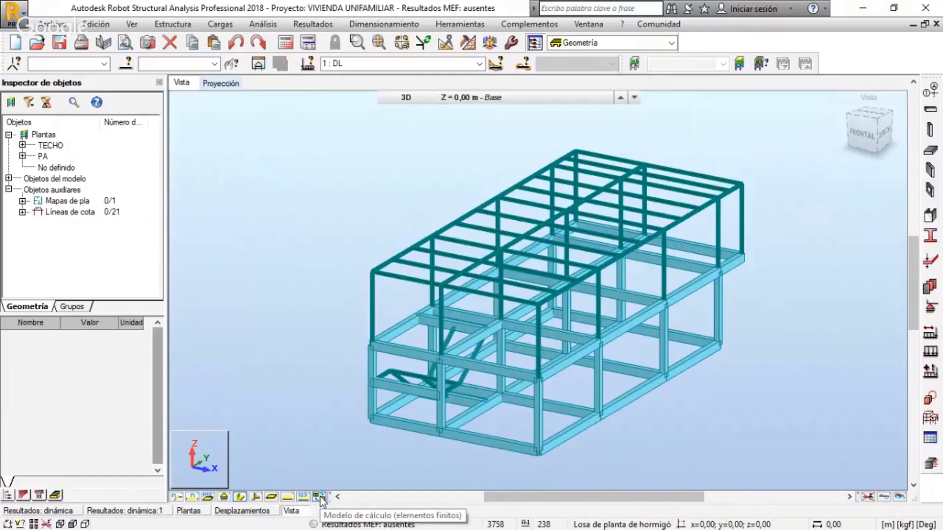
pyautogui.click(257, 498)
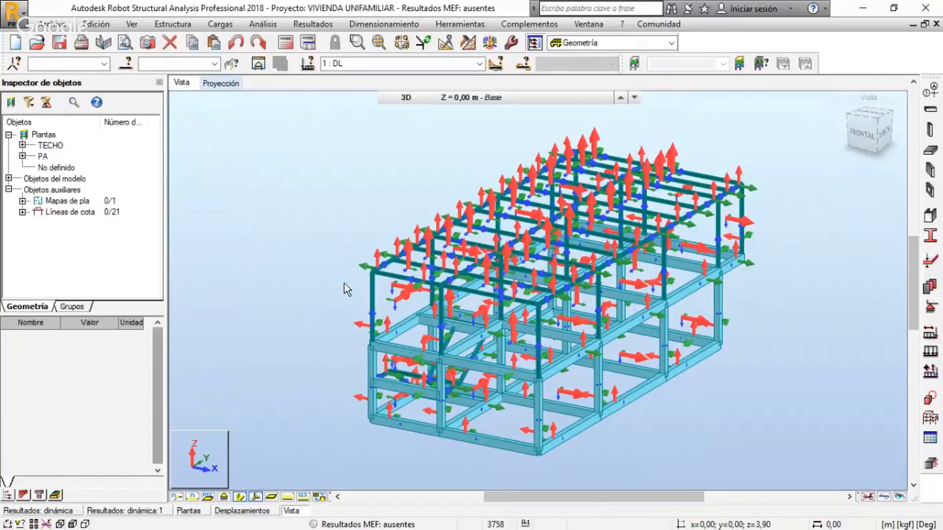
pyautogui.moveTo(344, 284); pyautogui.dragTo(365, 289, button='middle')
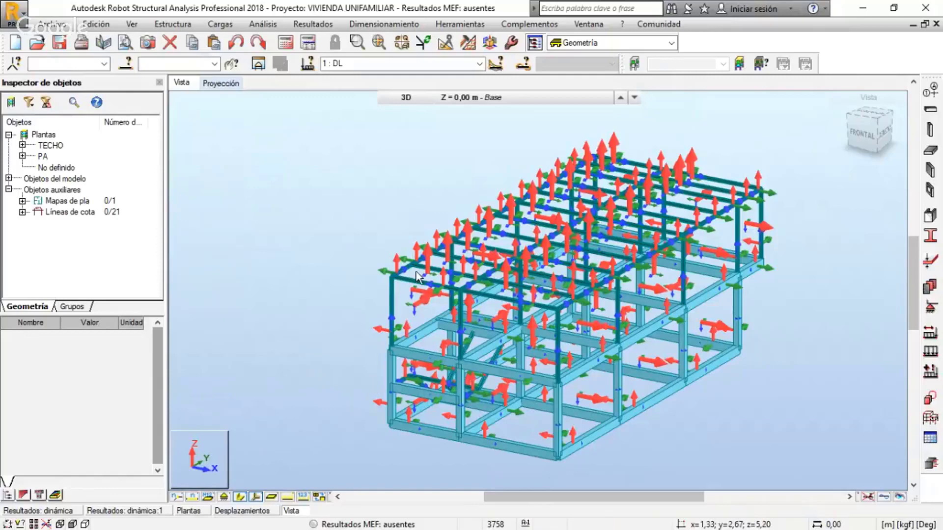
pyautogui.click(256, 497)
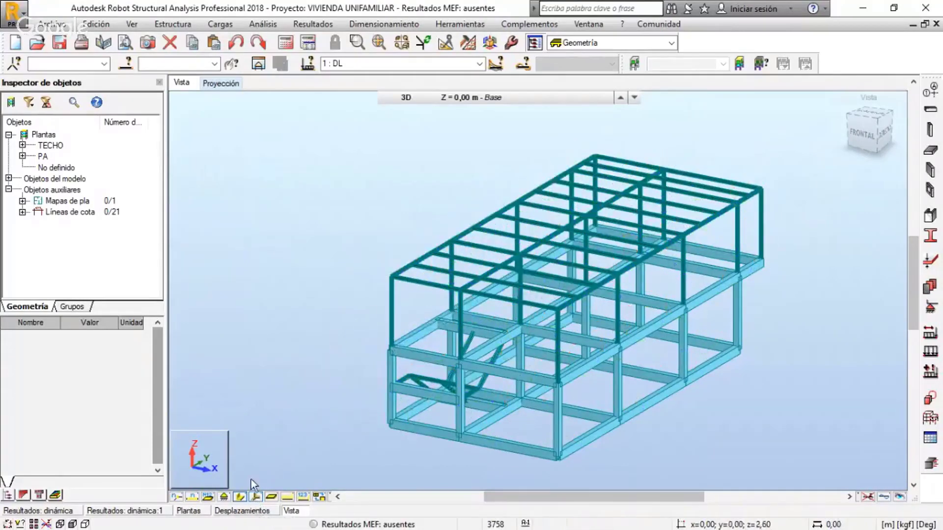
# Show the node numbers on the model and examine them closely along the roof beams and slab mesh
pyautogui.click(176, 497)
pyautogui.scroll(2, 458, 241)
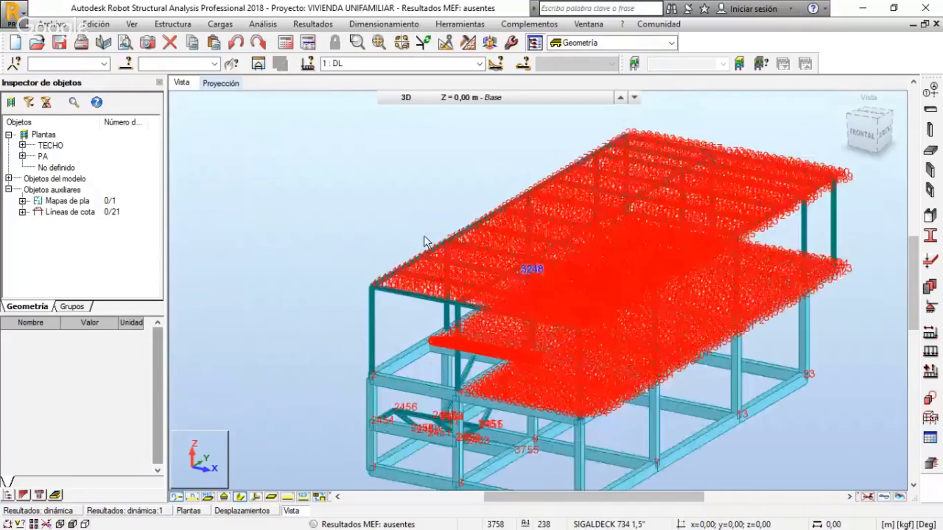
pyautogui.scroll(1, 426, 242)
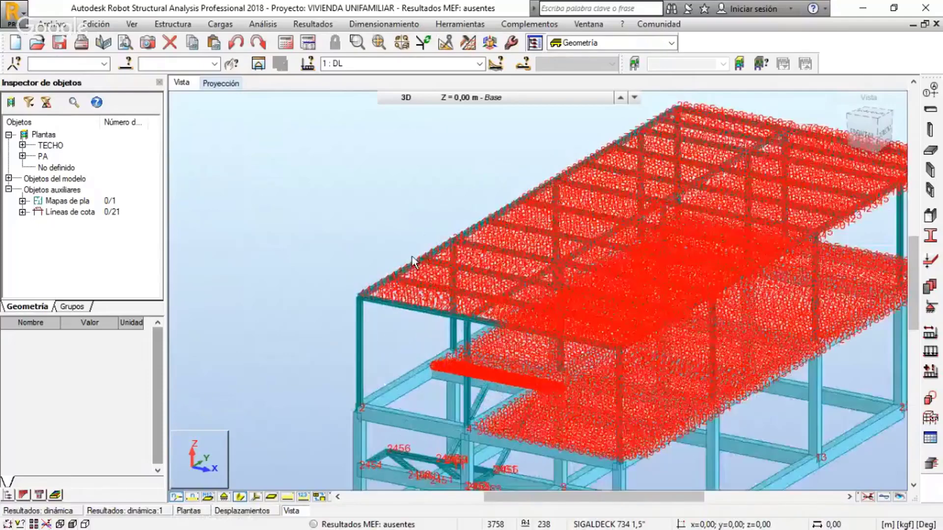
pyautogui.scroll(2, 414, 262)
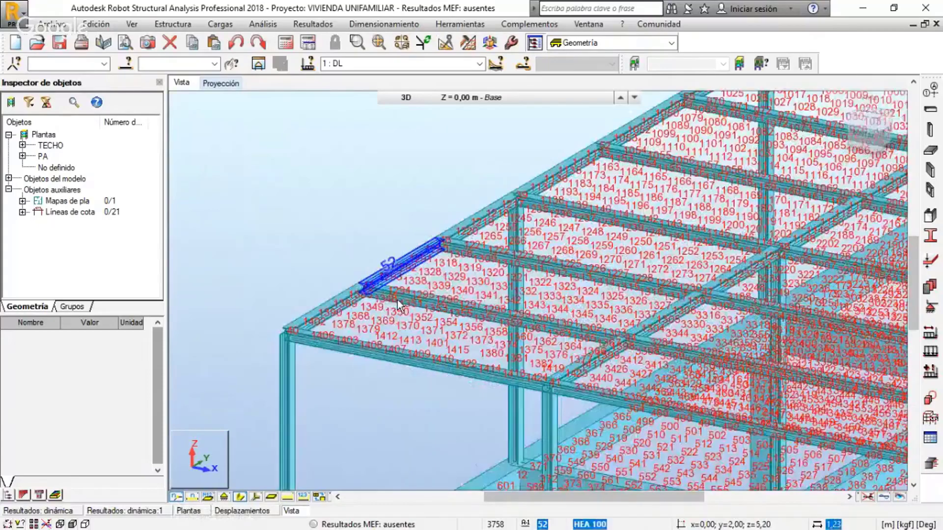
pyautogui.scroll(2, 397, 304)
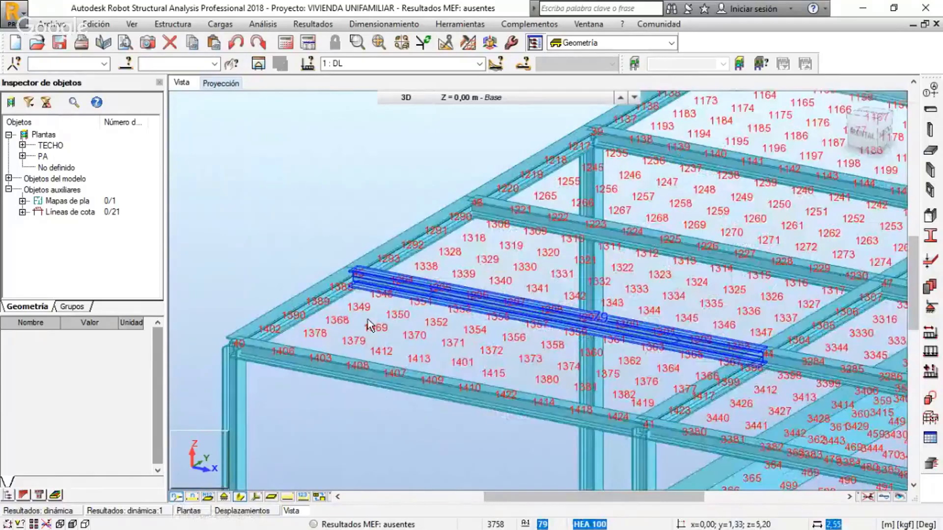
pyautogui.scroll(-2, 371, 326)
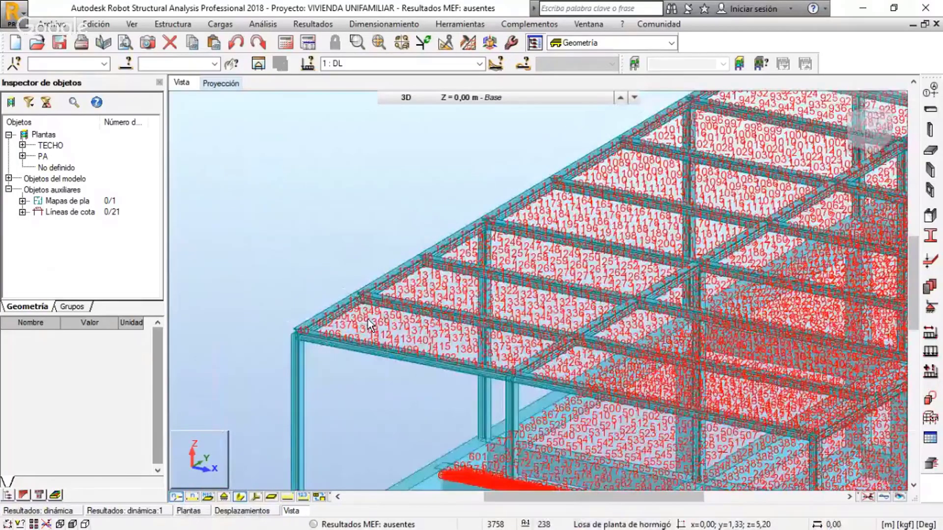
pyautogui.scroll(-3, 369, 326)
pyautogui.scroll(-2, 472, 235)
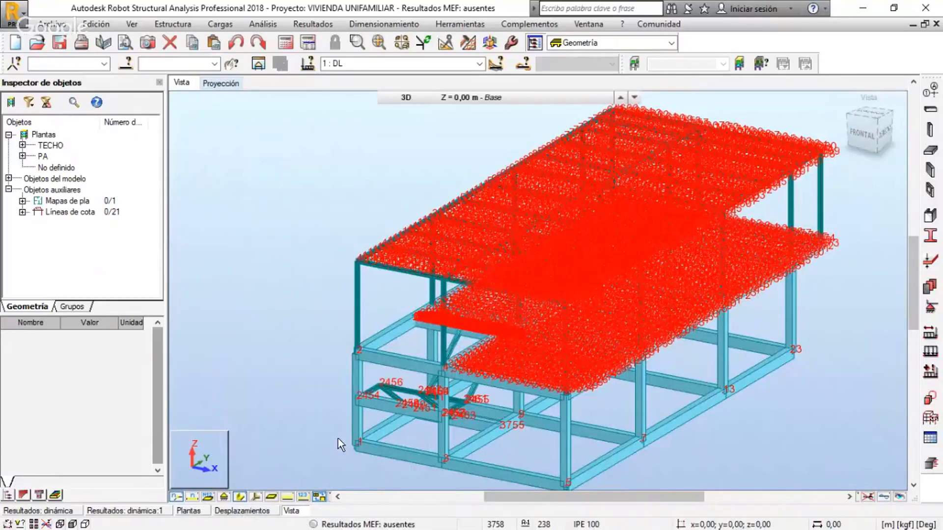
# Show the panel interiors, examine the roof's node numbers against the filled panels, and hide the node numbers
pyautogui.click(288, 498)
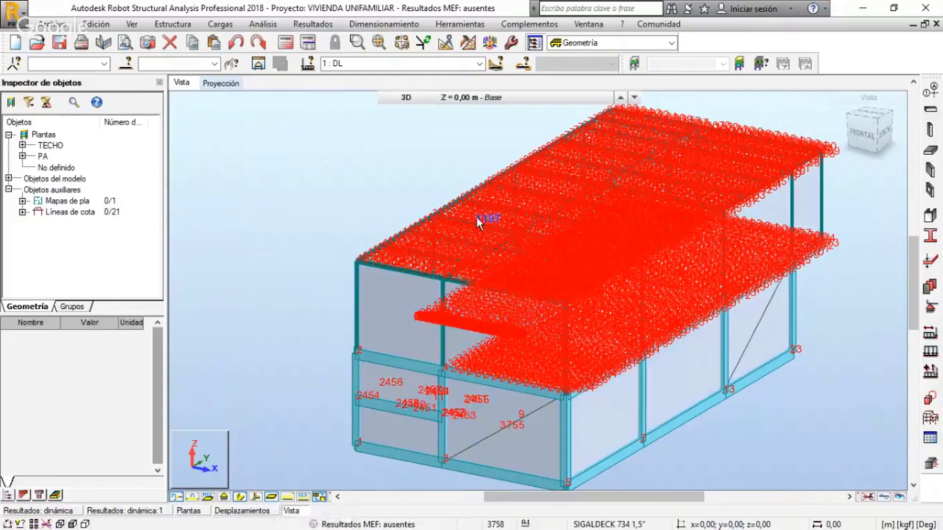
pyautogui.scroll(1, 476, 216)
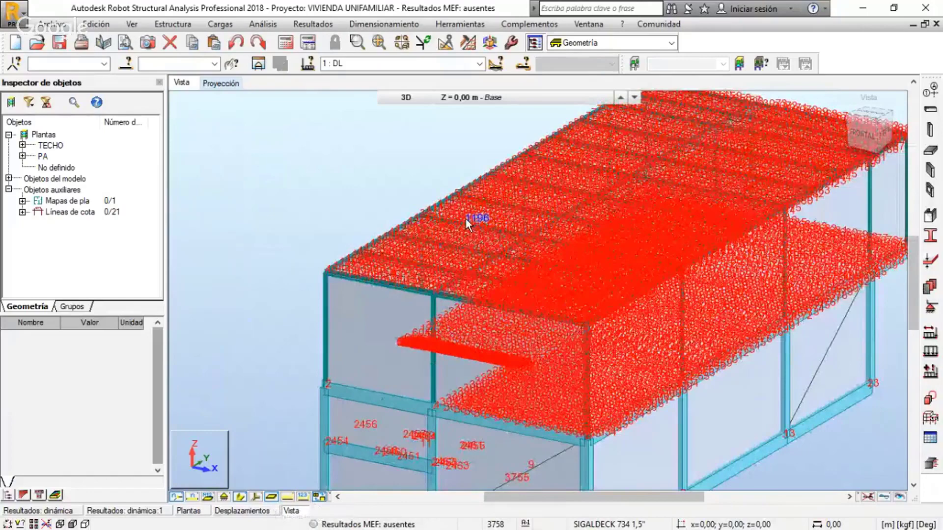
pyautogui.scroll(2, 466, 219)
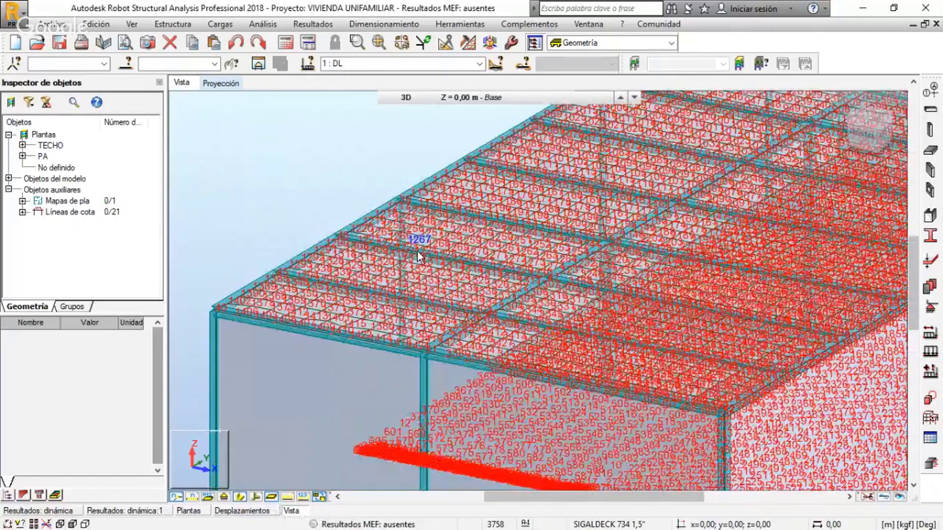
pyautogui.scroll(2, 417, 250)
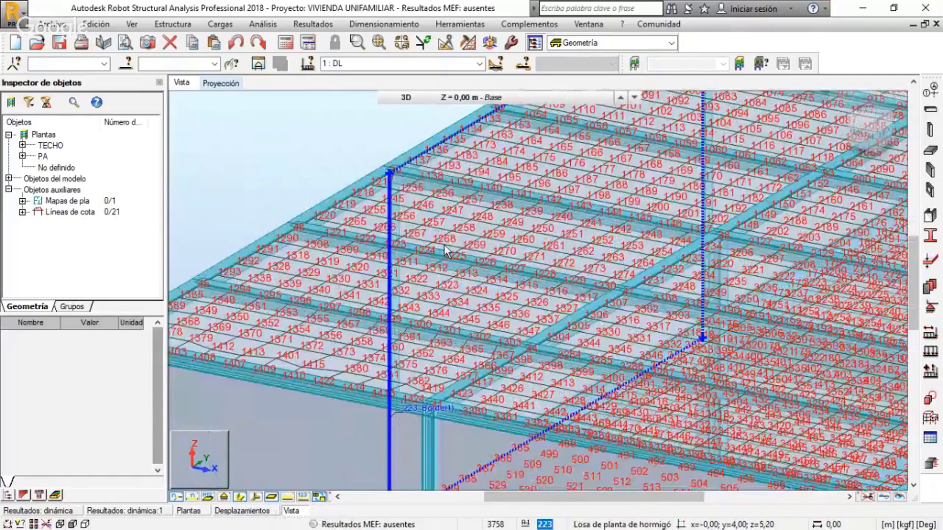
pyautogui.scroll(-5, 444, 276)
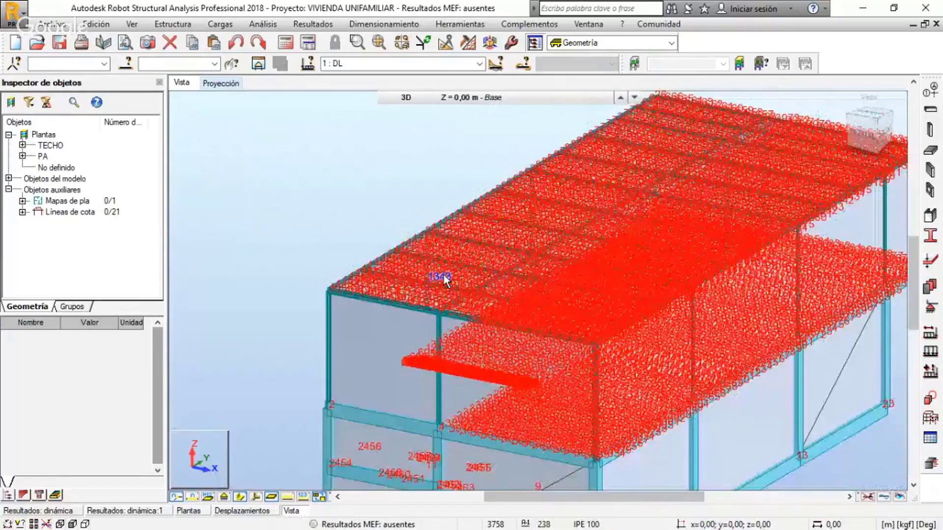
pyautogui.scroll(-5, 444, 278)
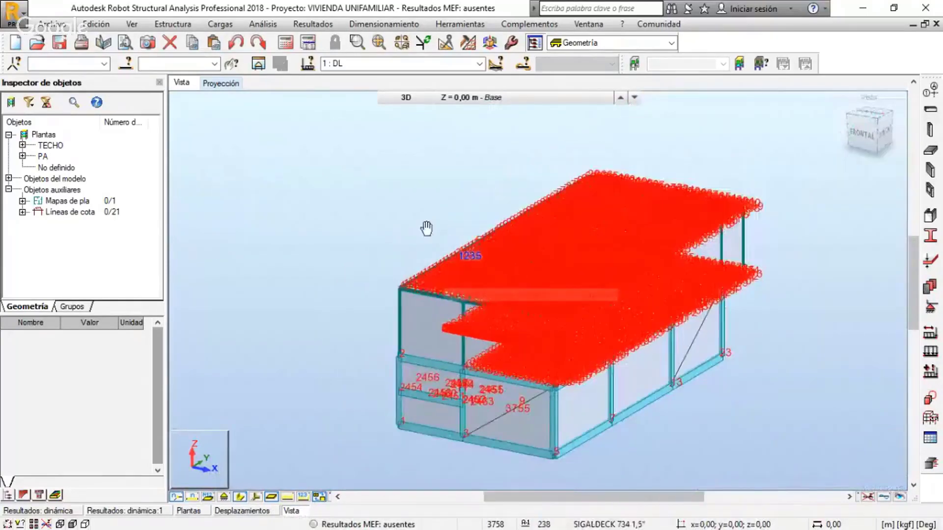
pyautogui.moveTo(426, 228); pyautogui.dragTo(374, 205, button='middle')
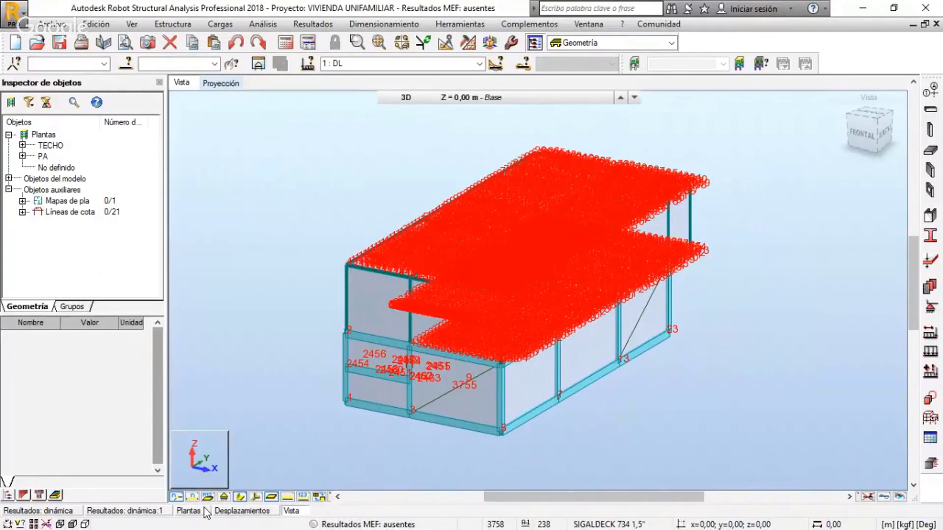
pyautogui.click(176, 497)
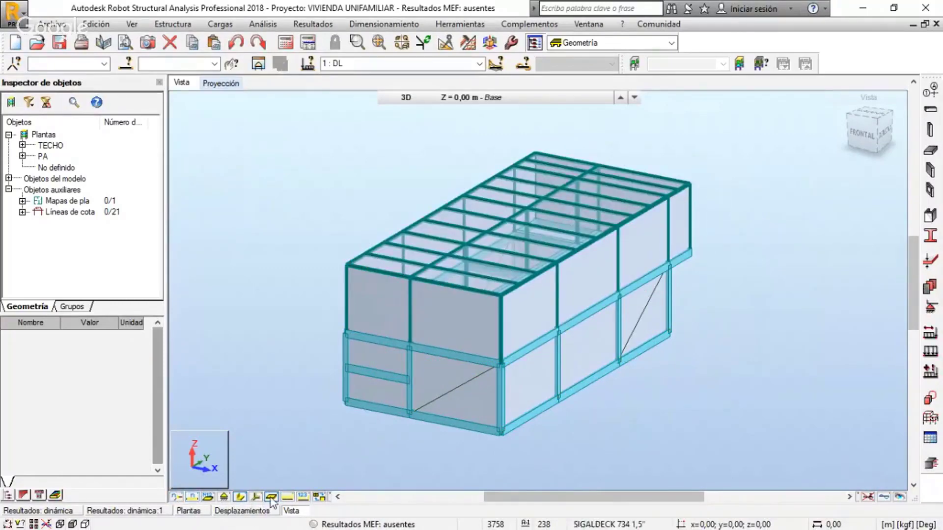
# Review the Paneles / EF options in the display attributes and accept the dialog without changing any of them
pyautogui.rightClick(239, 340)
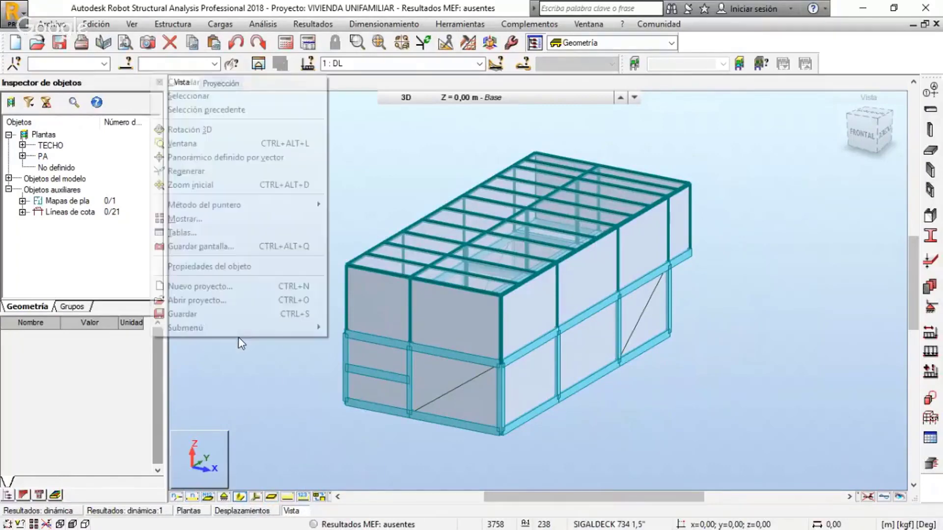
pyautogui.click(209, 220)
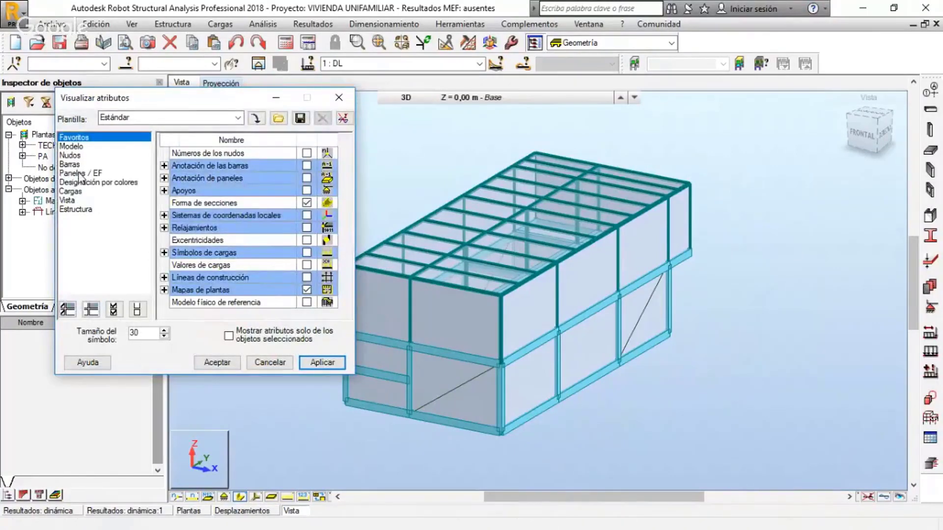
pyautogui.click(79, 173)
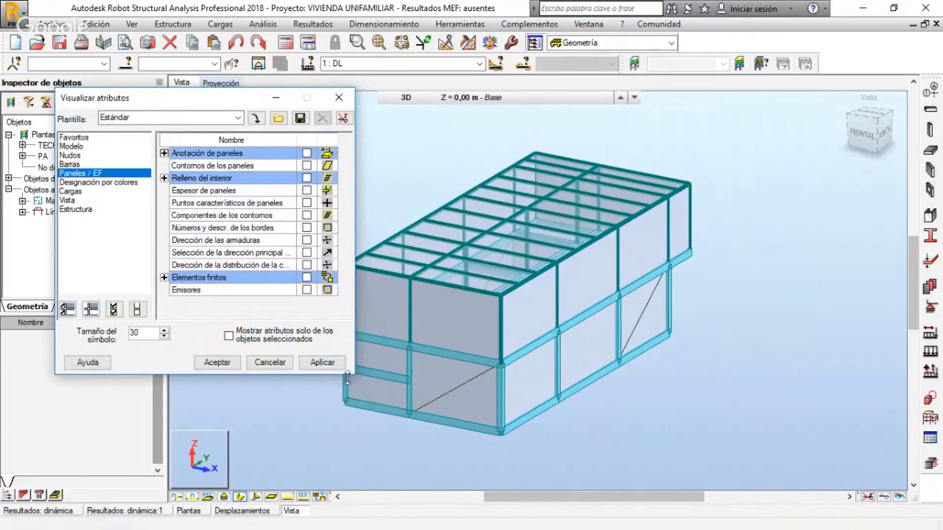
pyautogui.click(216, 363)
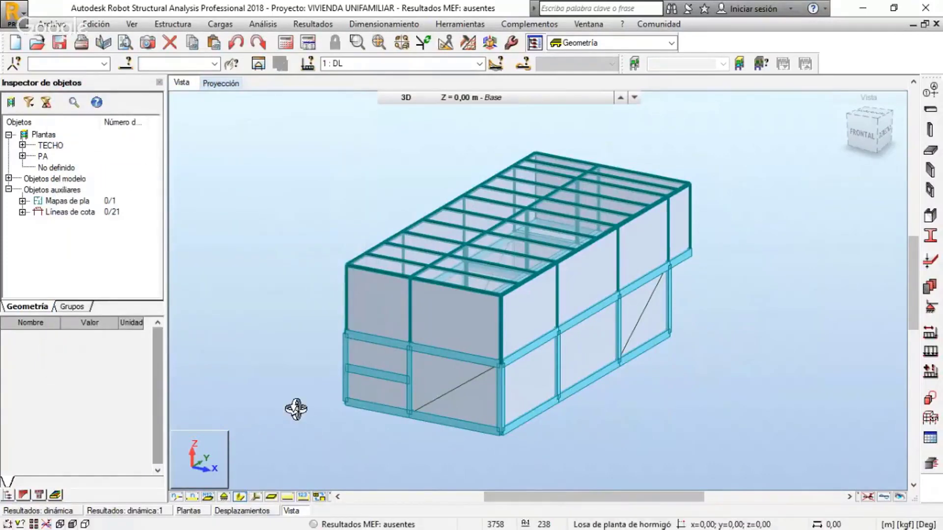
# Show the support symbols at the base of the structure and hide them again
pyautogui.moveTo(296, 409)
pyautogui.keyDown('shift'); pyautogui.mouseDown(button='middle')
pyautogui.moveTo(305, 409)
pyautogui.moveTo(297, 413)
pyautogui.mouseUp(button='middle'); pyautogui.keyUp('shift')
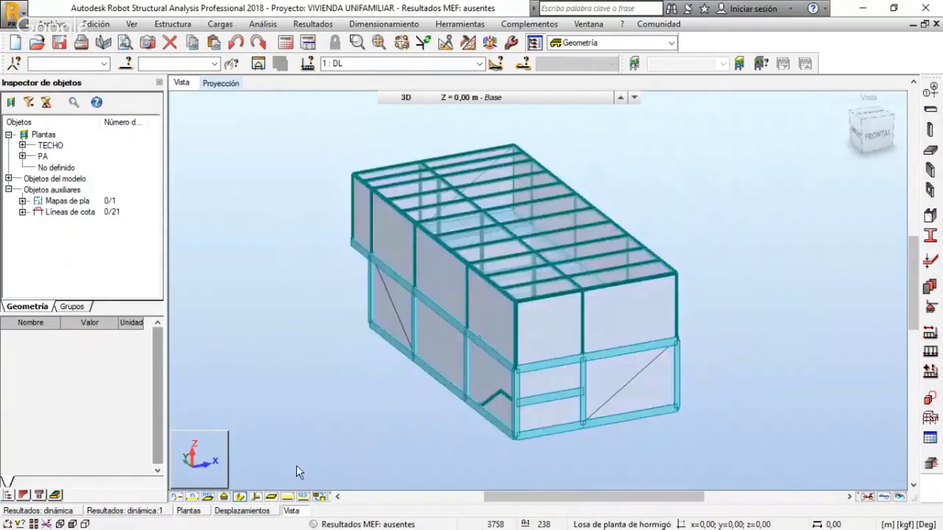
pyautogui.click(224, 497)
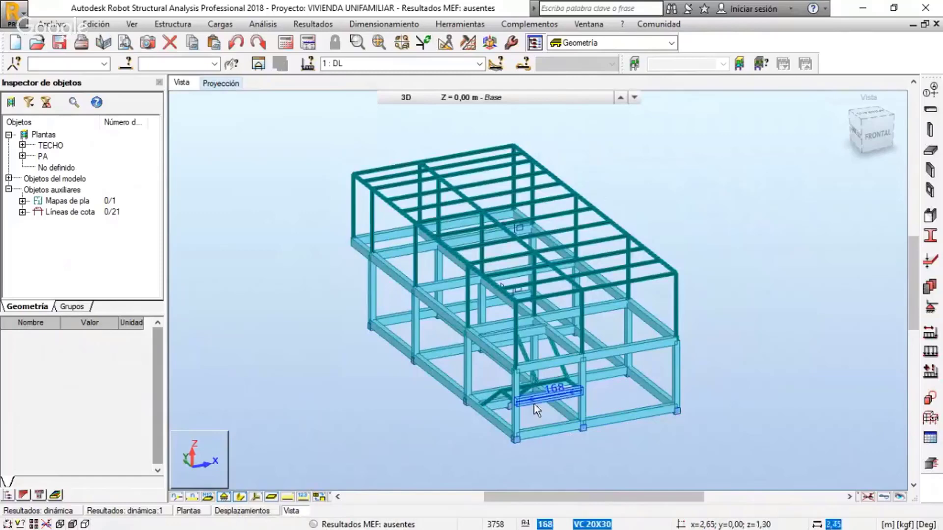
pyautogui.click(224, 498)
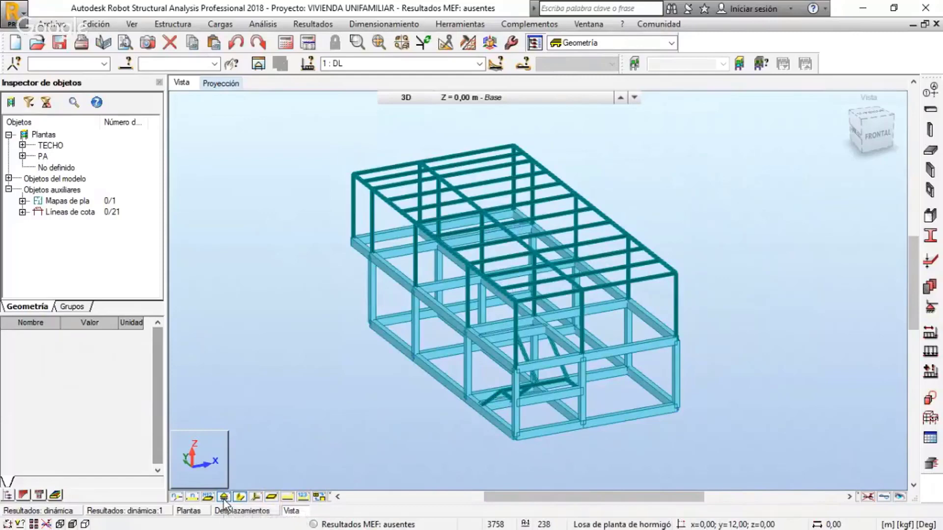
# Show the bar numbers and select beam 74 from the TECHO storey's beam list in the object inspector
pyautogui.click(193, 497)
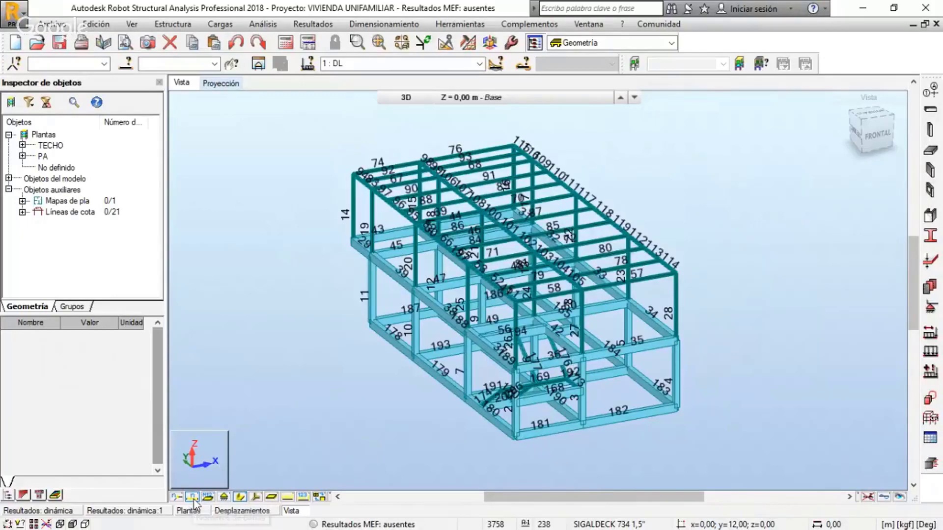
pyautogui.click(22, 146)
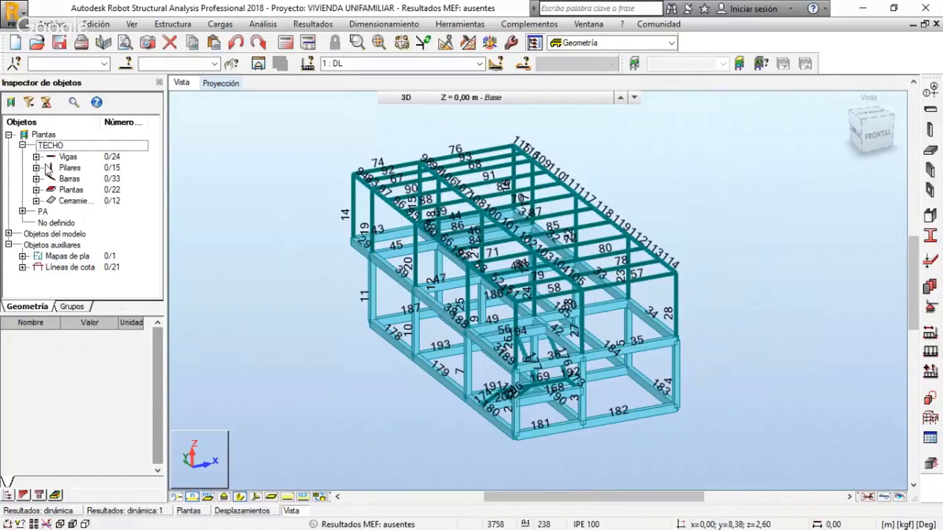
pyautogui.click(36, 157)
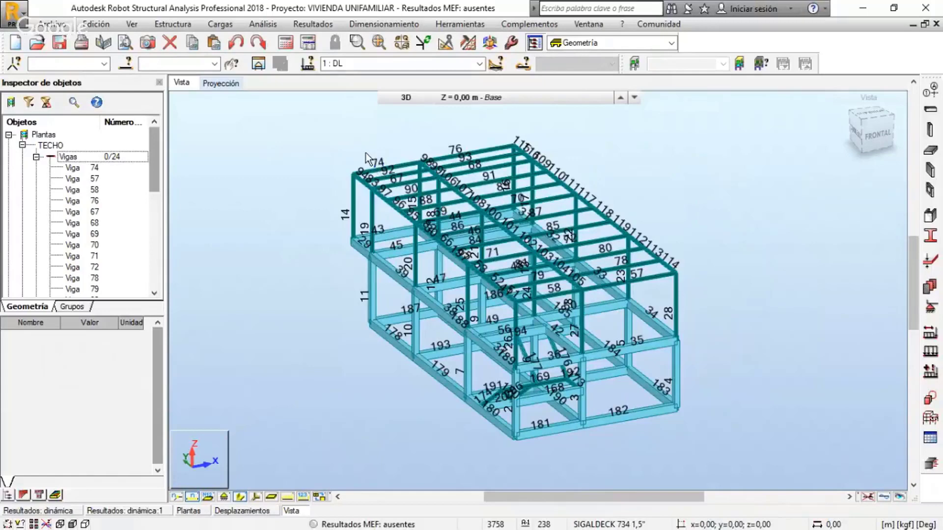
pyautogui.scroll(2, 365, 153)
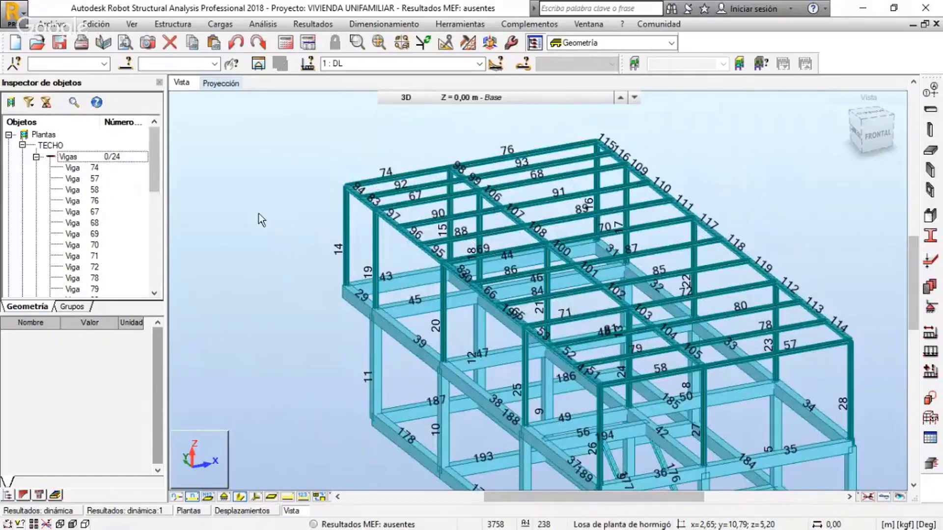
pyautogui.click(81, 169)
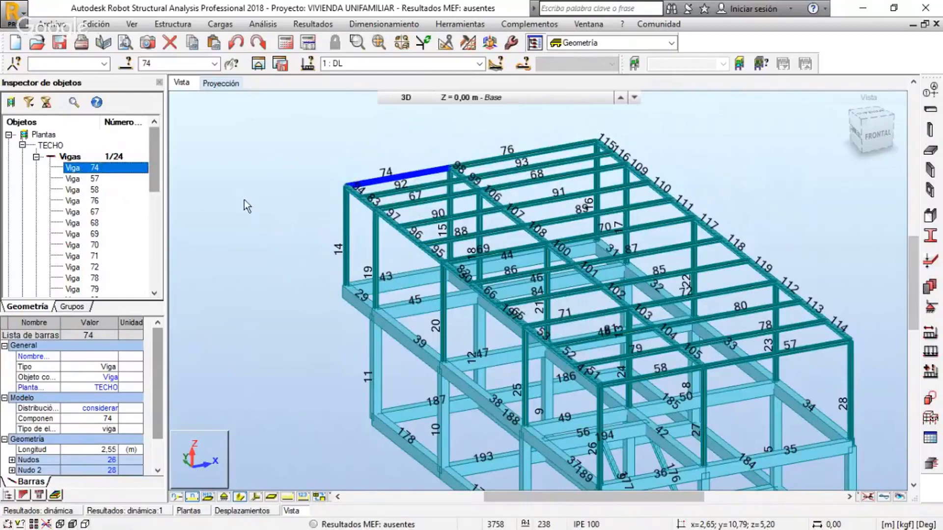
# Hide the bar numbers and collapse the TECHO storey with its beam list in the object inspector
pyautogui.scroll(-1, 243, 201)
pyautogui.scroll(-1, 243, 200)
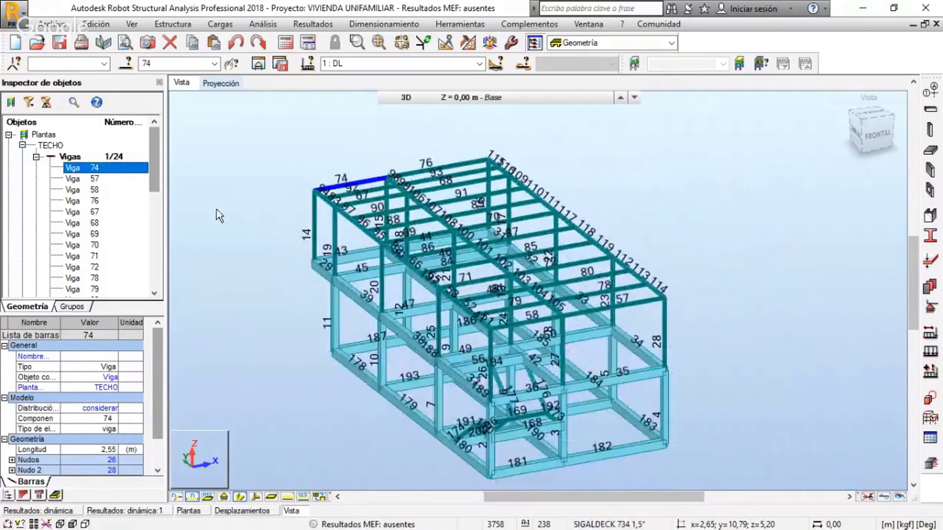
pyautogui.click(193, 498)
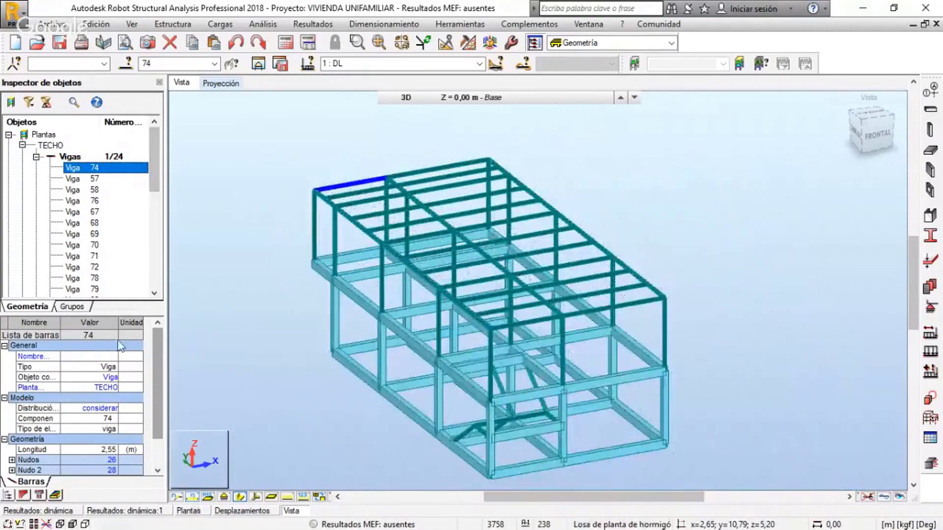
pyautogui.click(37, 157)
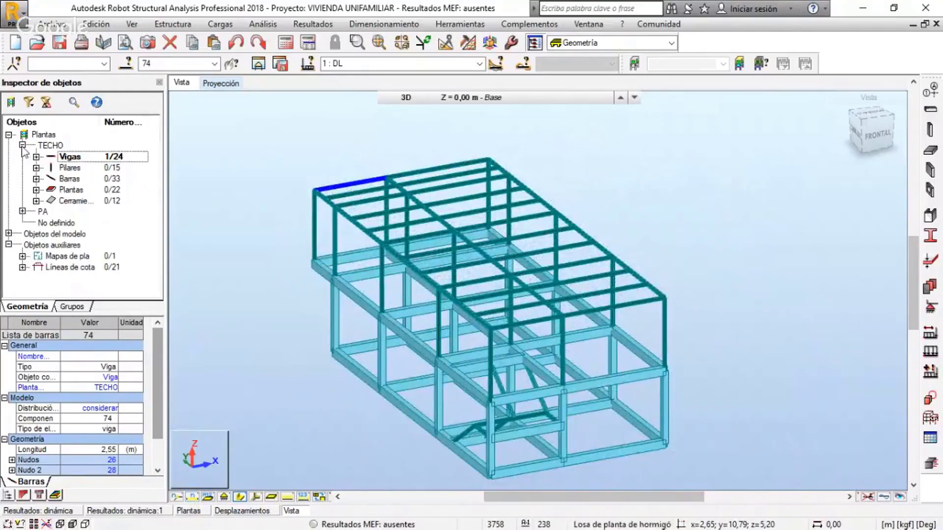
pyautogui.click(22, 146)
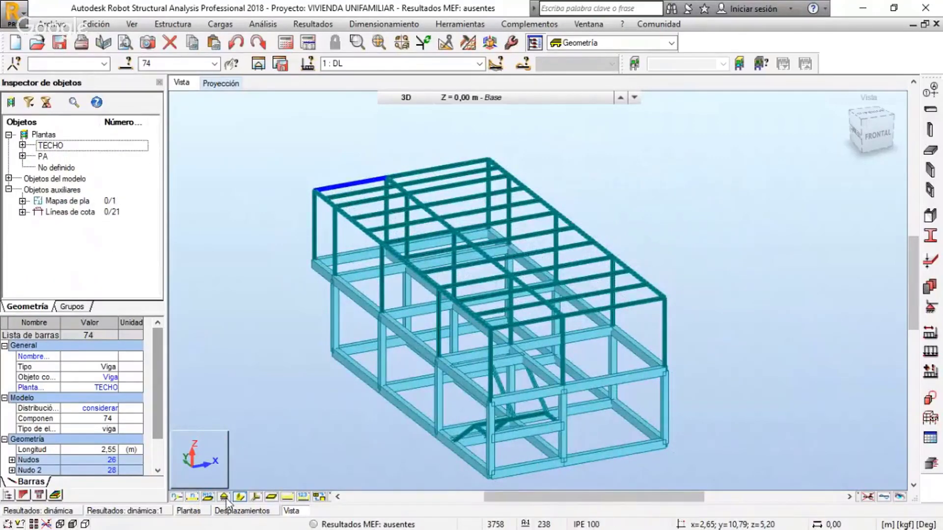
# Display the panel interiors on the model while beam 74 is selected
pyautogui.click(272, 498)
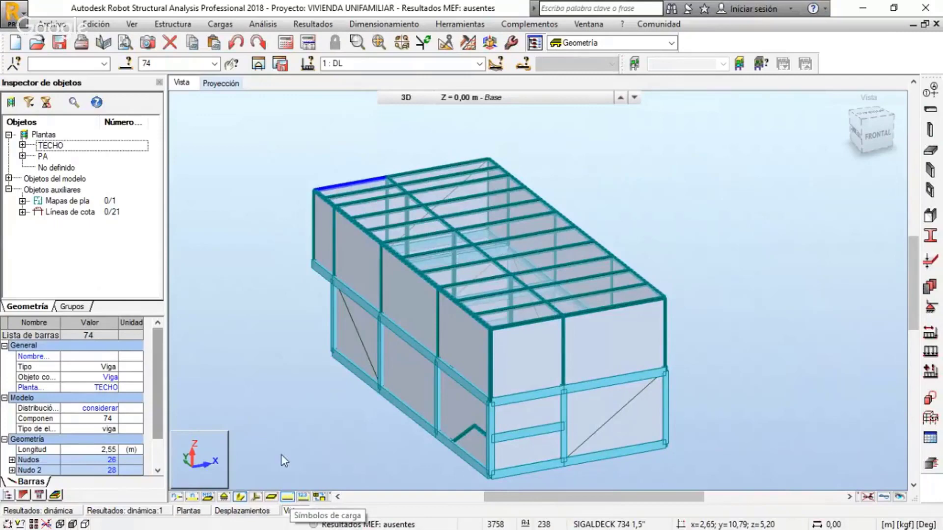
# Hide the panel interiors and display the DL load symbols with their value annotations on the model
pyautogui.click(240, 498)
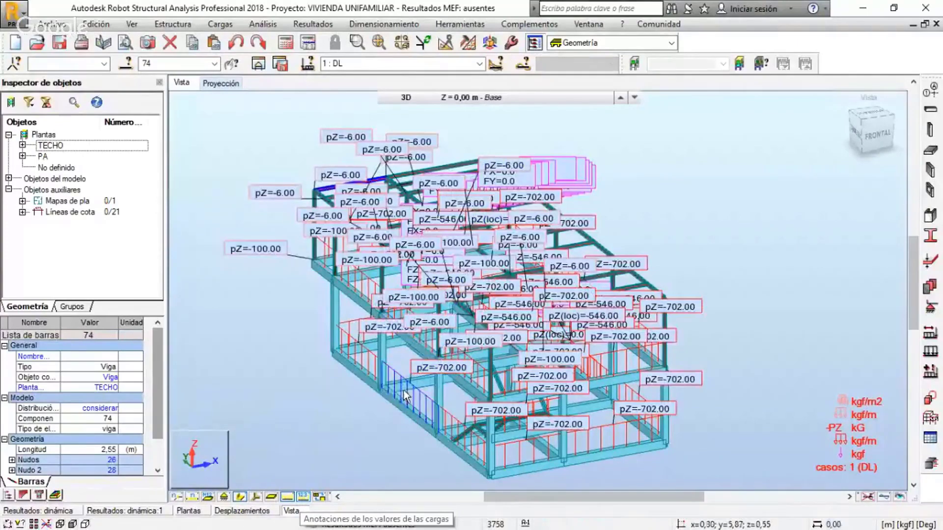
pyautogui.scroll(2, 398, 393)
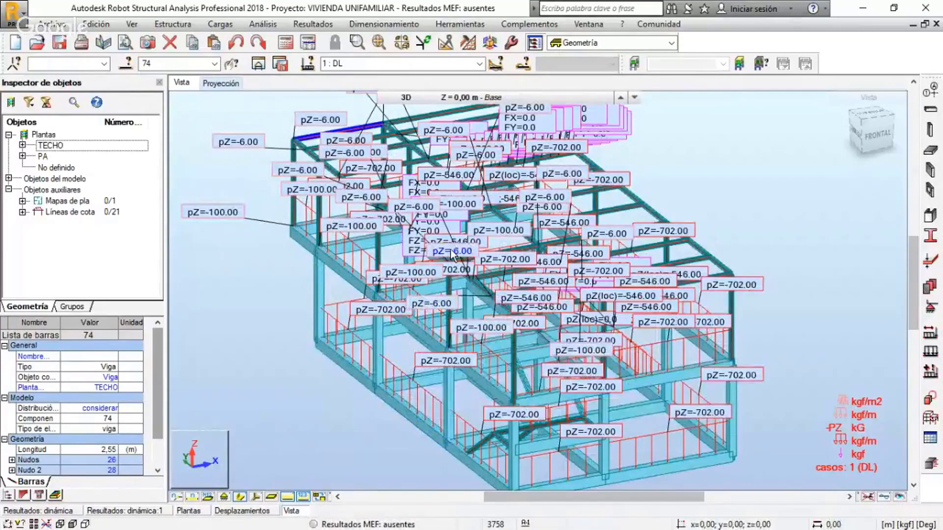
pyautogui.scroll(-1, 453, 254)
pyautogui.moveTo(654, 191); pyautogui.dragTo(657, 198, button='middle')
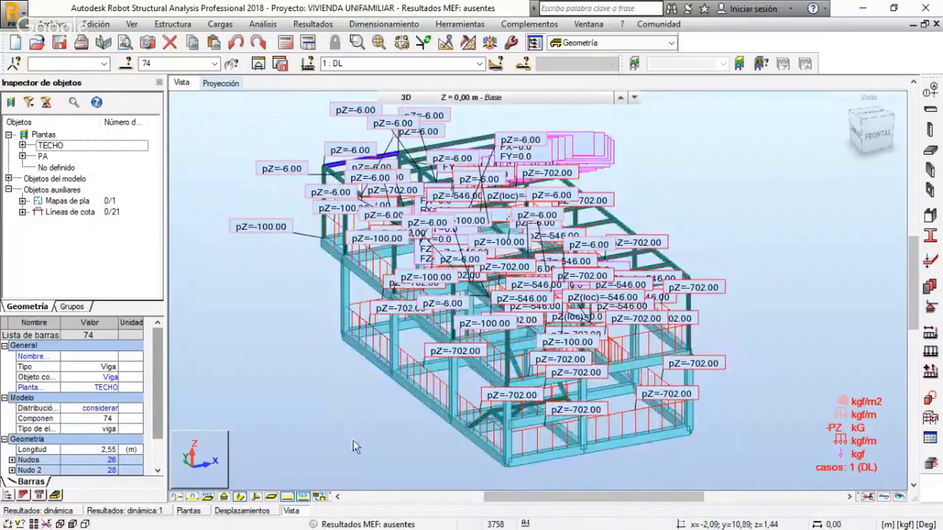
# Hide the load symbols and their values, and clear the selection of beam 74
pyautogui.click(287, 497)
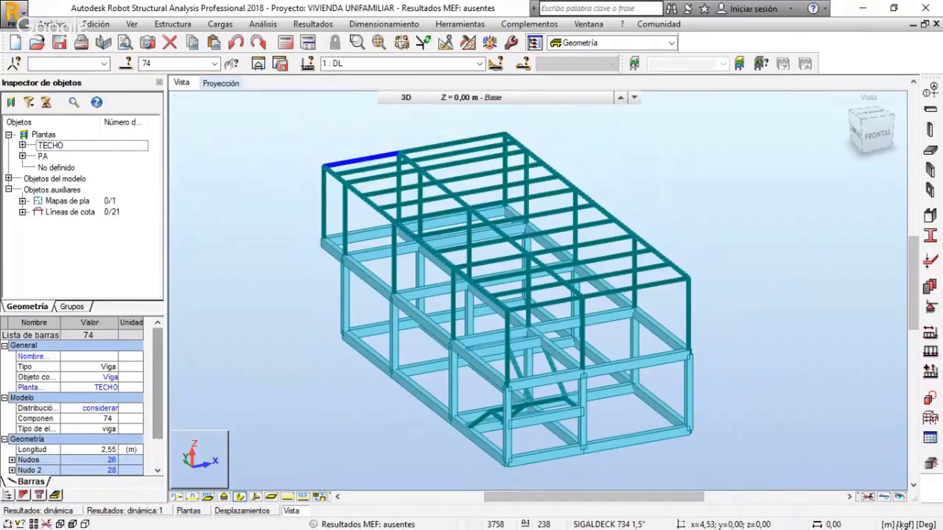
pyautogui.moveTo(613, 493); pyautogui.dragTo(506, 496)
pyautogui.moveTo(603, 333); pyautogui.dragTo(272, 341, button='middle')
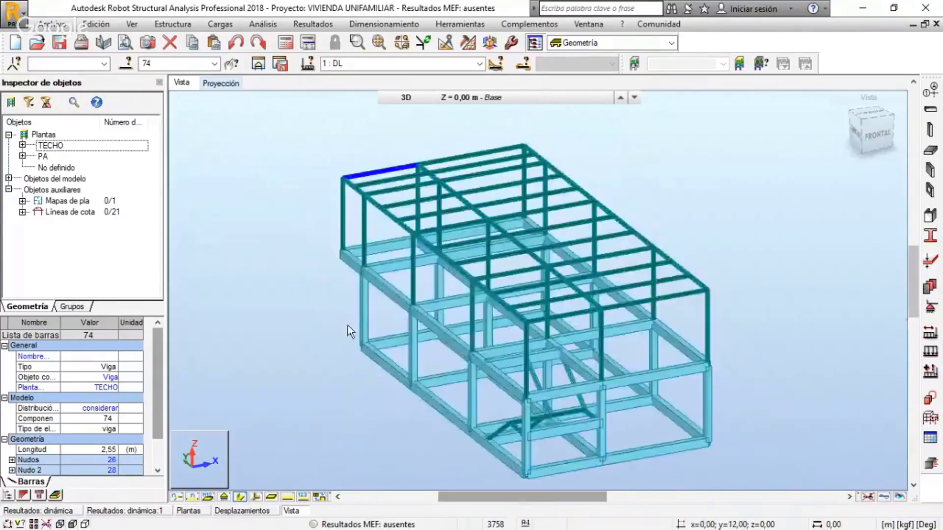
pyautogui.click(743, 216)
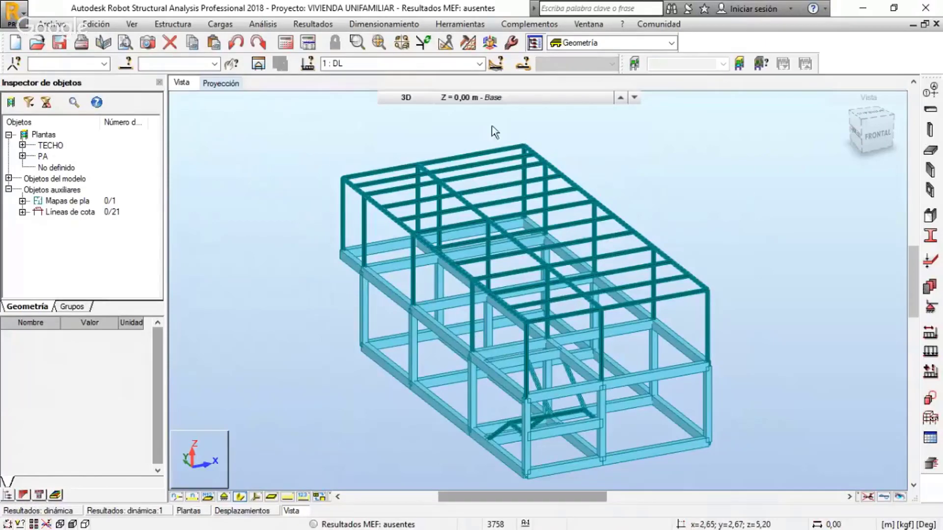
pyautogui.moveTo(767, 248); pyautogui.dragTo(751, 237, button='middle')
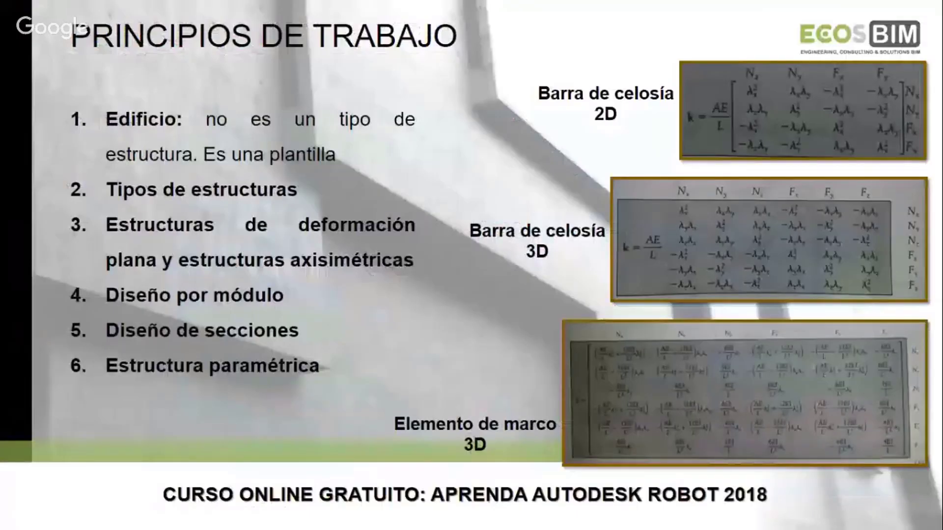
pyautogui.press('Right')
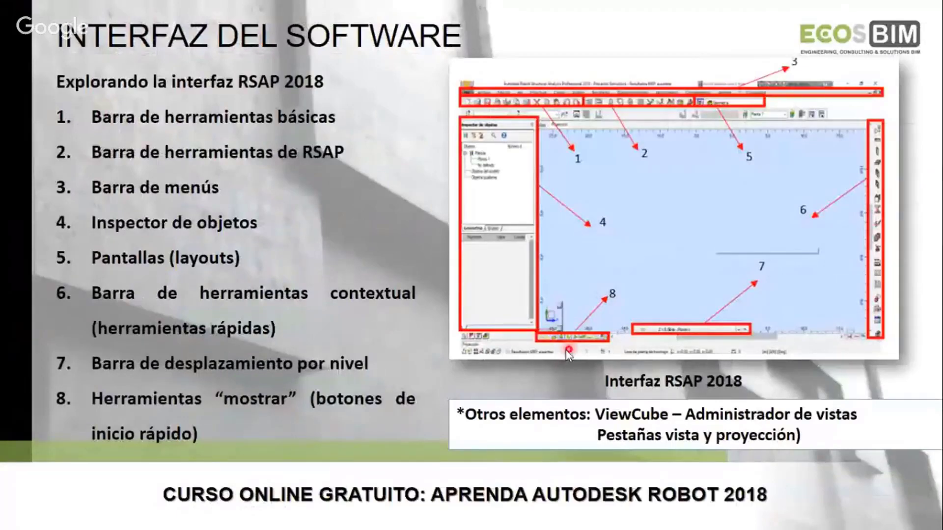
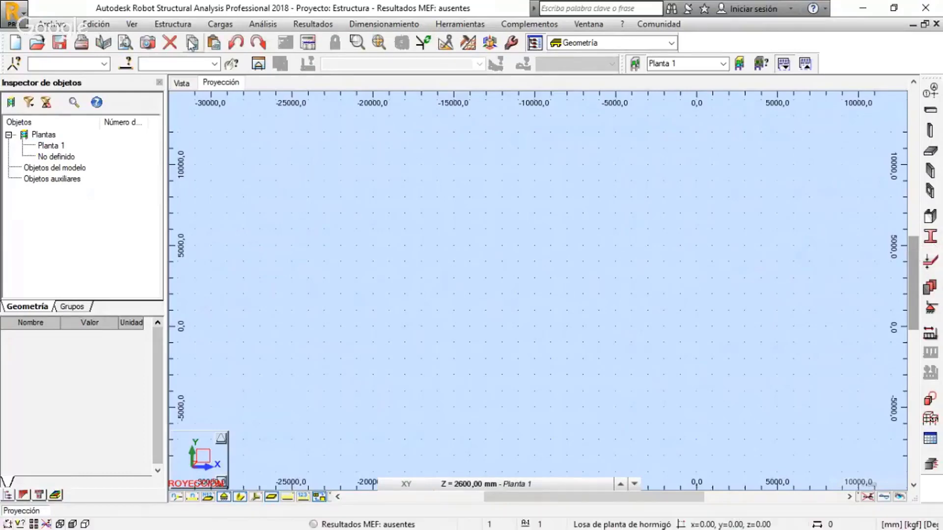
# Open the Sección dialog with the list of available bar sections and move it clear of the middle of the workspace
pyautogui.click(178, 24)
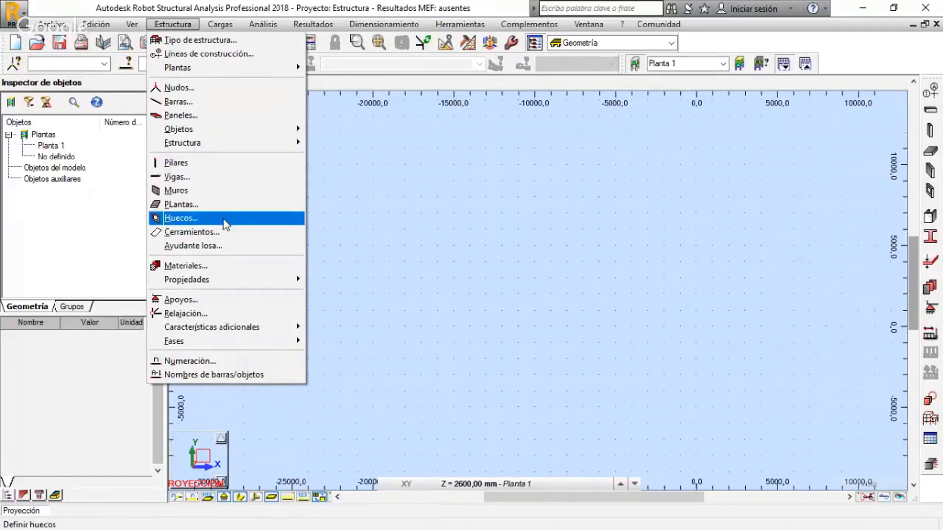
pyautogui.moveTo(243, 281)
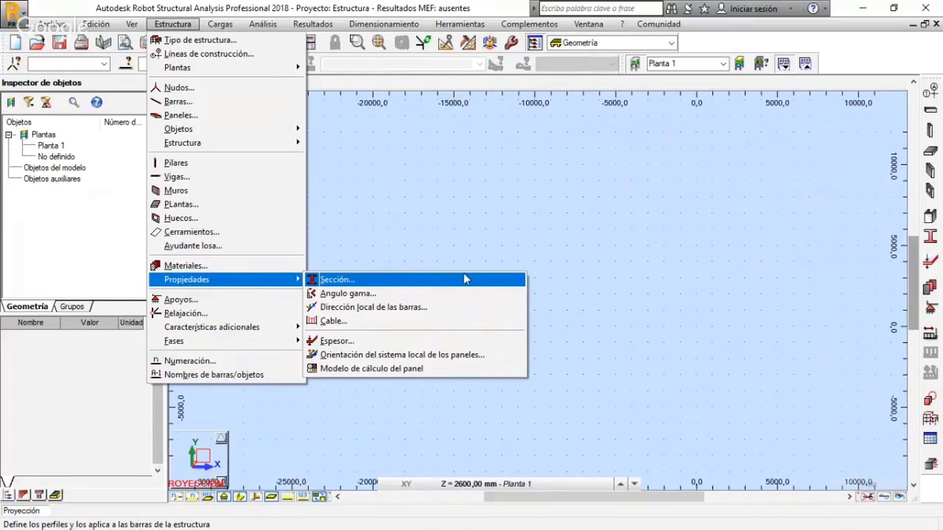
pyautogui.click(638, 254)
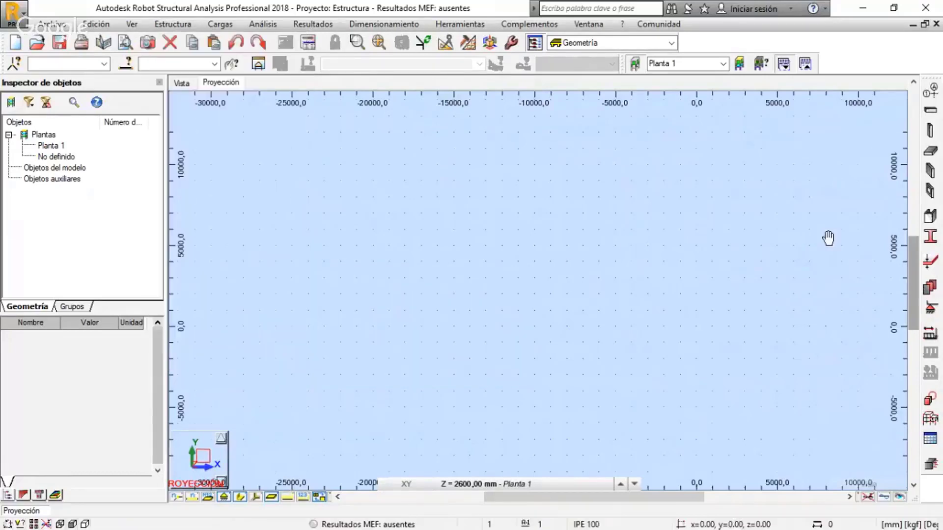
pyautogui.click(932, 238)
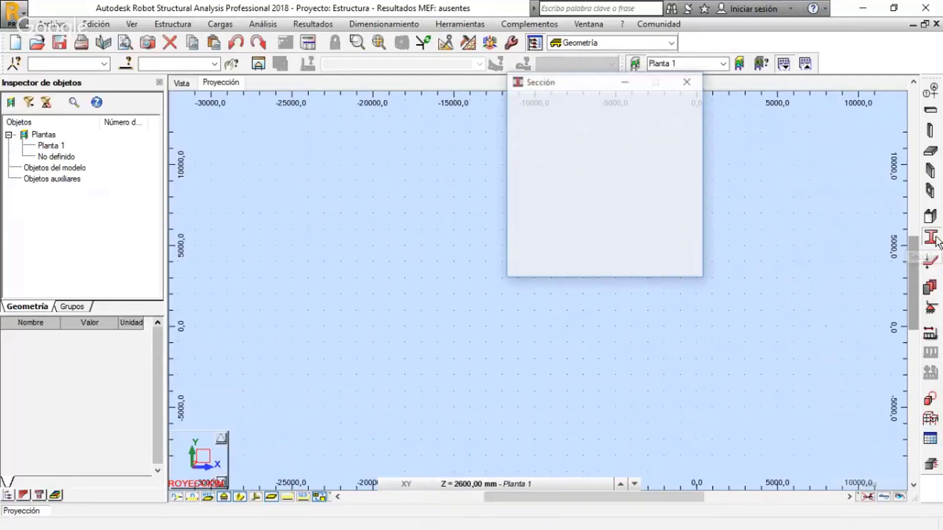
pyautogui.moveTo(577, 87); pyautogui.dragTo(600, 162)
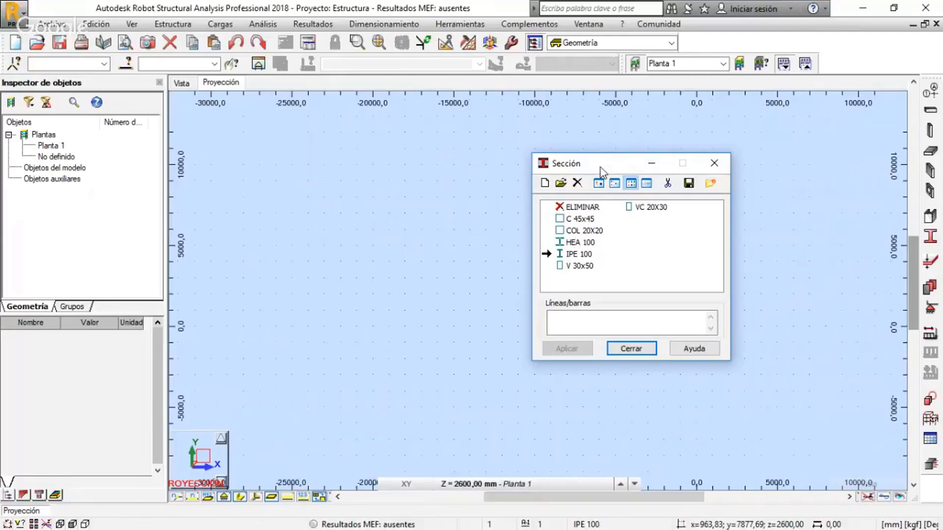
pyautogui.moveTo(601, 171); pyautogui.dragTo(653, 176)
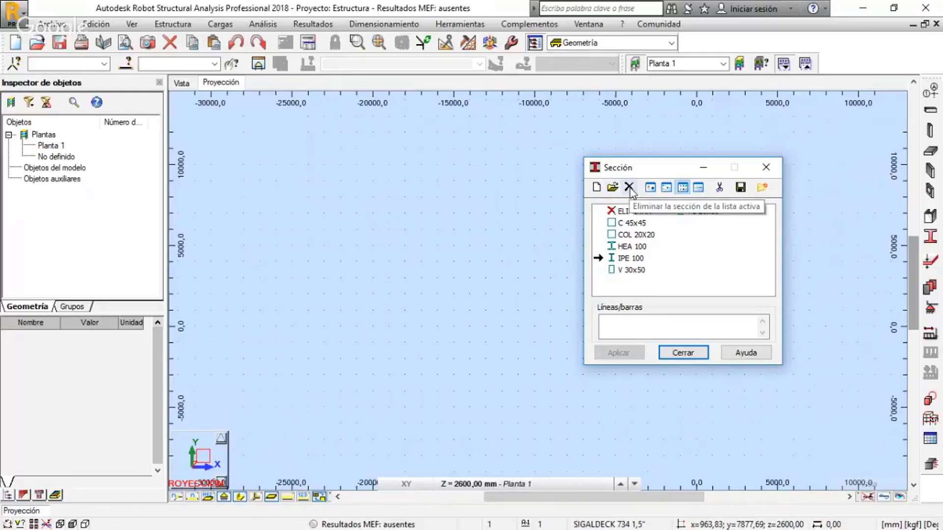
# Start a new section definition, place its dialog beside the section list and review the available profile types
pyautogui.click(597, 188)
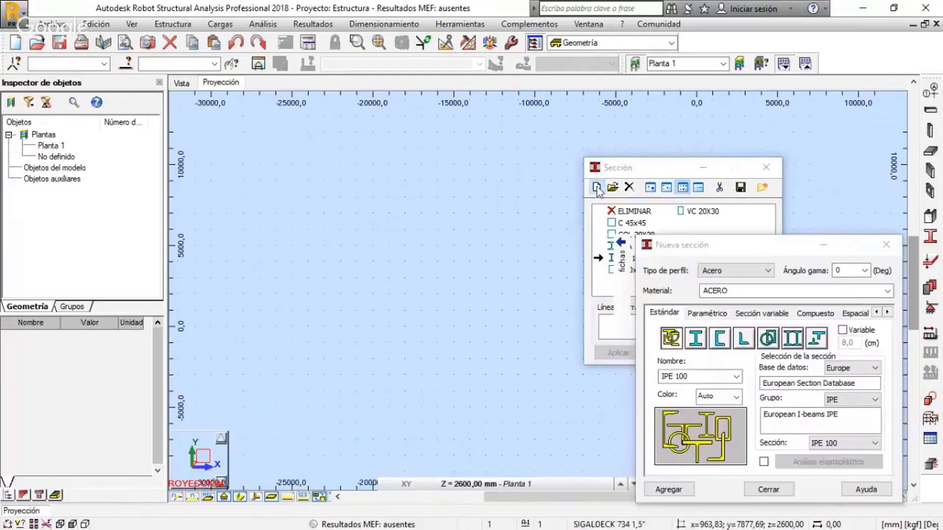
pyautogui.moveTo(690, 248); pyautogui.dragTo(329, 146)
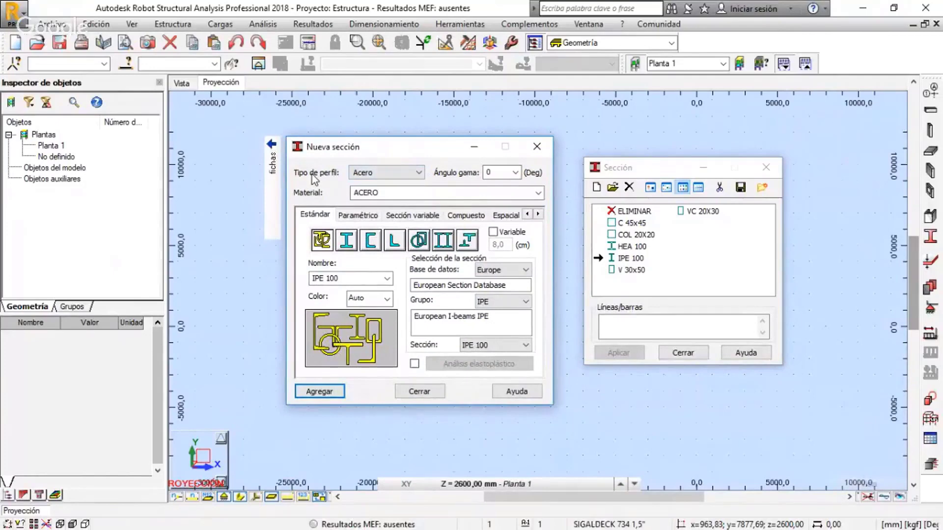
pyautogui.click(418, 173)
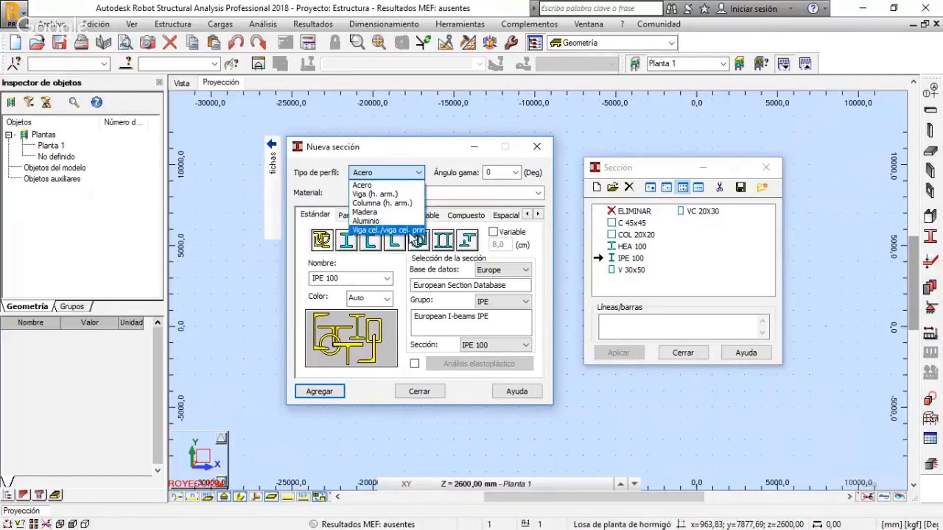
pyautogui.click(416, 151)
pyautogui.click(411, 172)
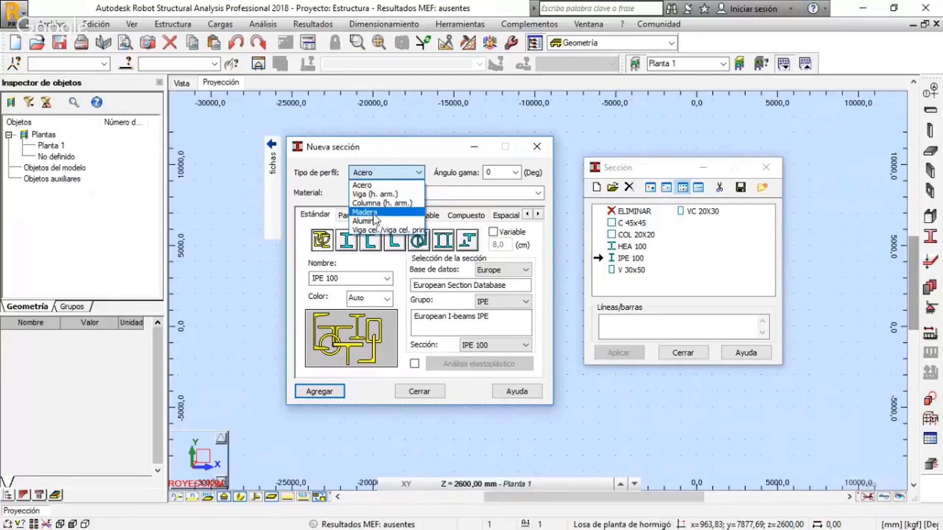
pyautogui.click(419, 156)
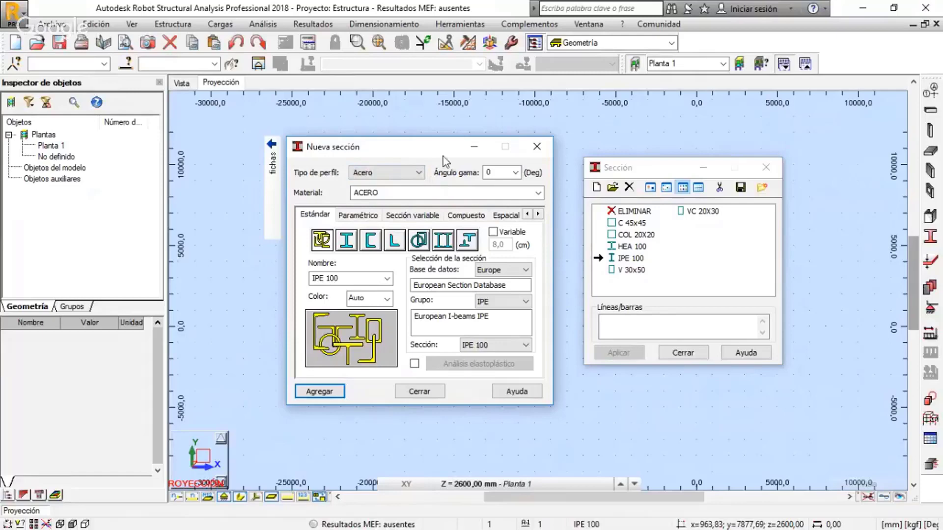
# Set the new section's profile type to Viga (h. arm.) and its material to H-250
pyautogui.click(408, 176)
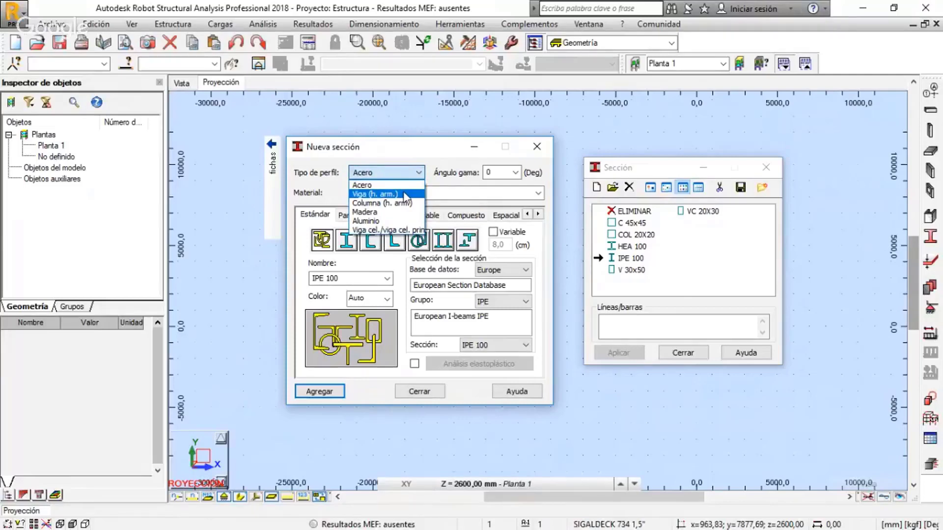
pyautogui.click(404, 195)
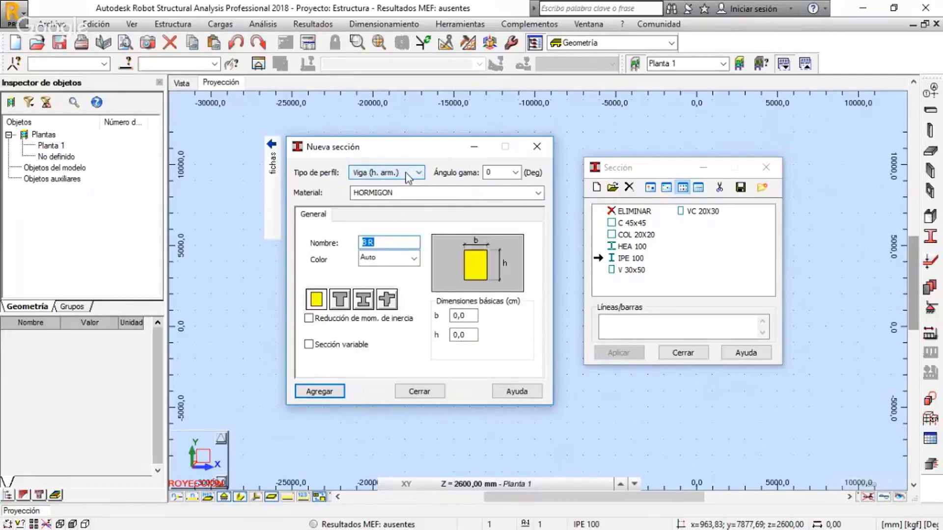
pyautogui.click(539, 194)
pyautogui.click(539, 194)
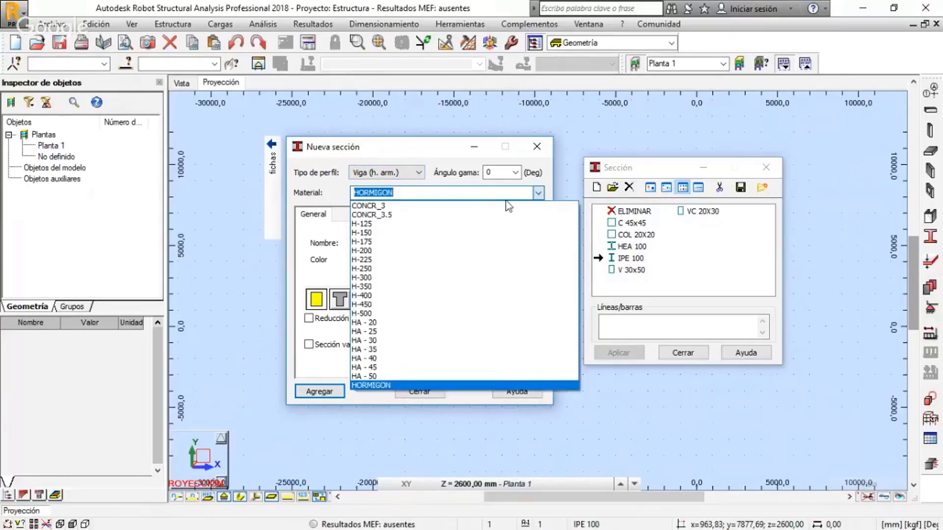
pyautogui.click(365, 269)
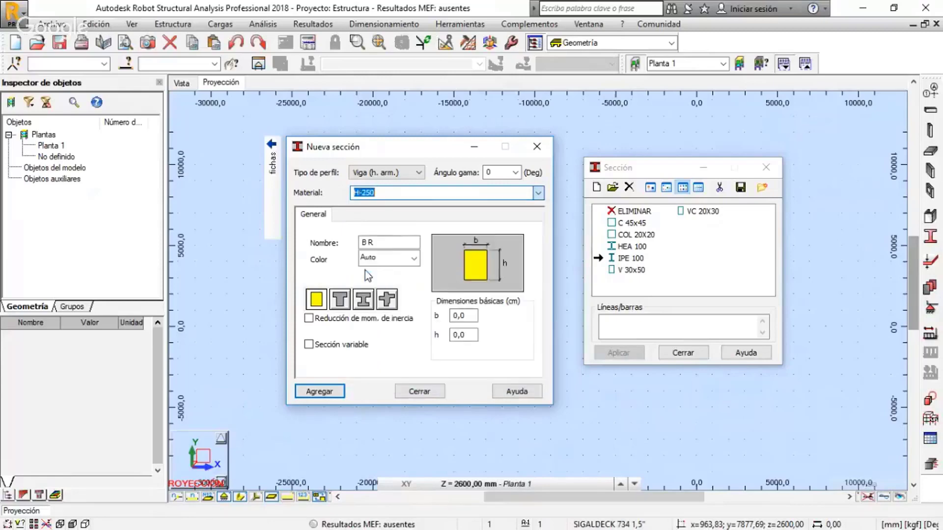
pyautogui.click(405, 193)
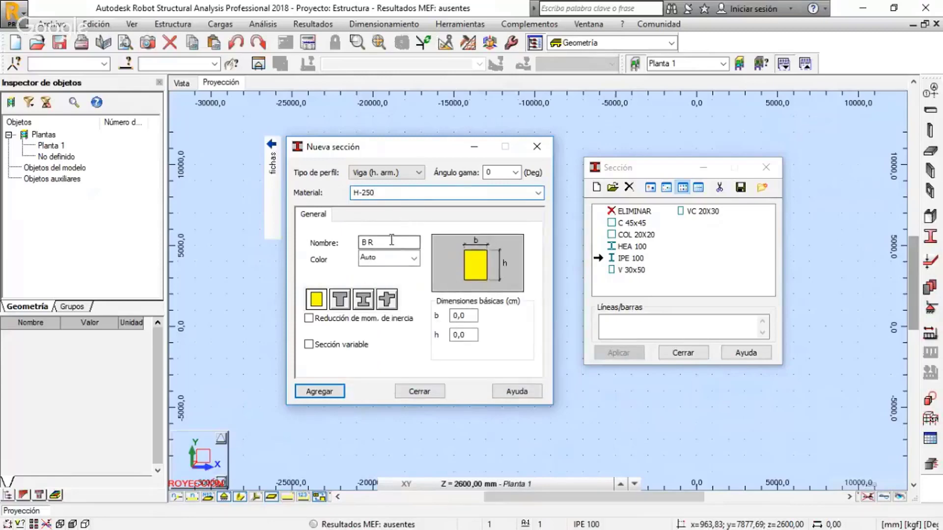
# Name the beam section VIGA 30X40 and review the available colours, keeping Auto
pyautogui.moveTo(384, 241); pyautogui.dragTo(356, 242)
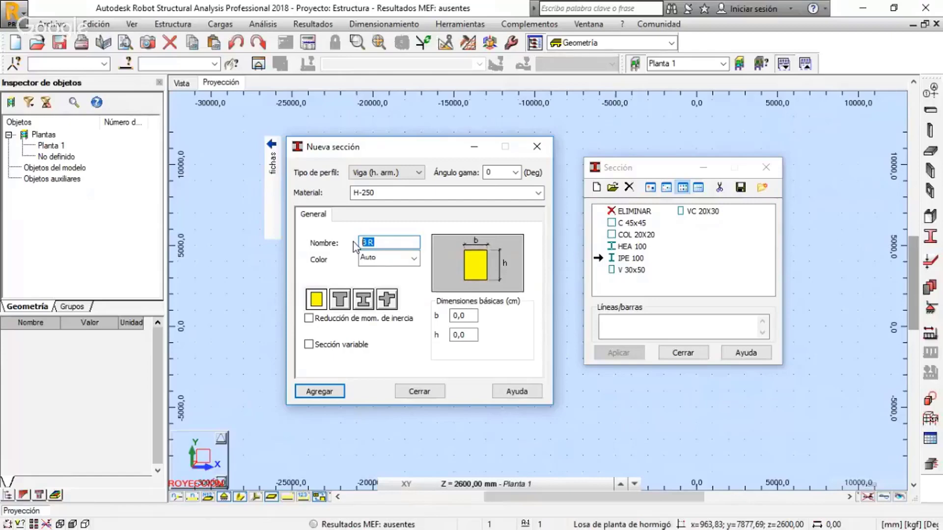
pyautogui.write('A')
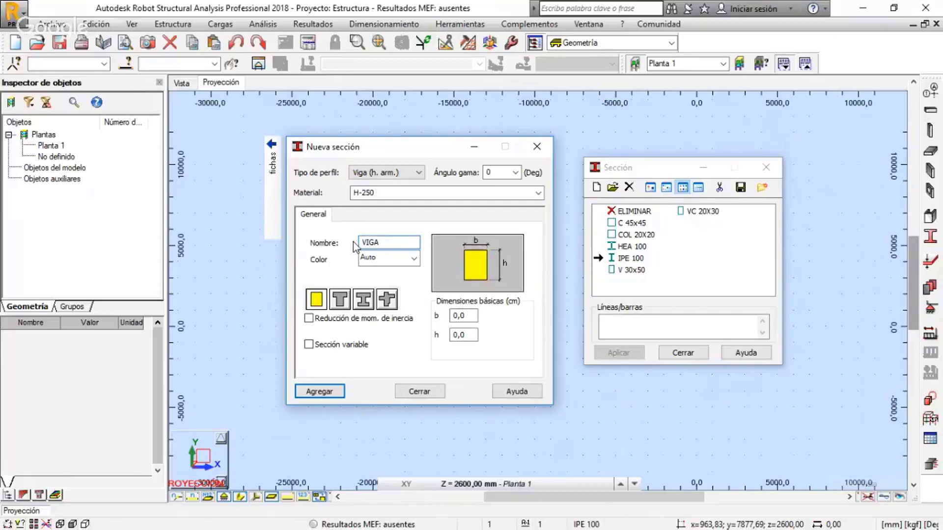
pyautogui.write(' 30X4')
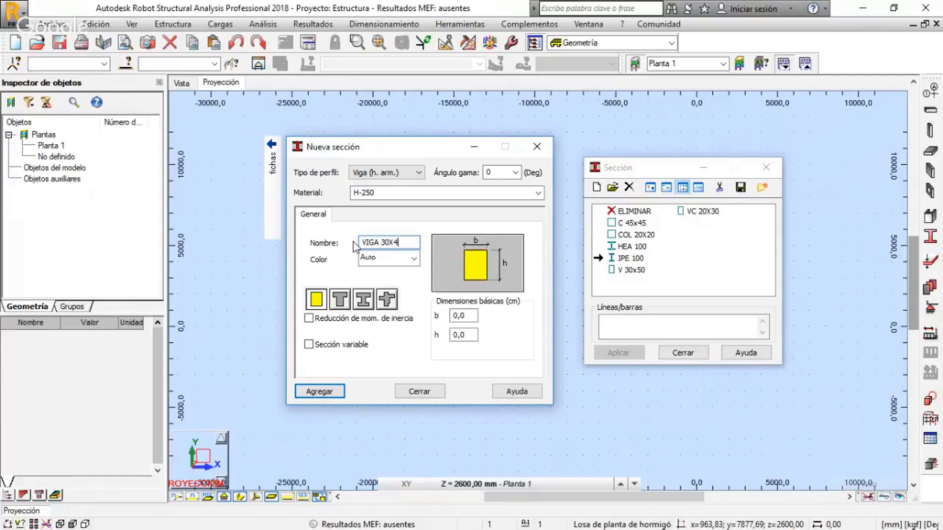
pyautogui.write('0')
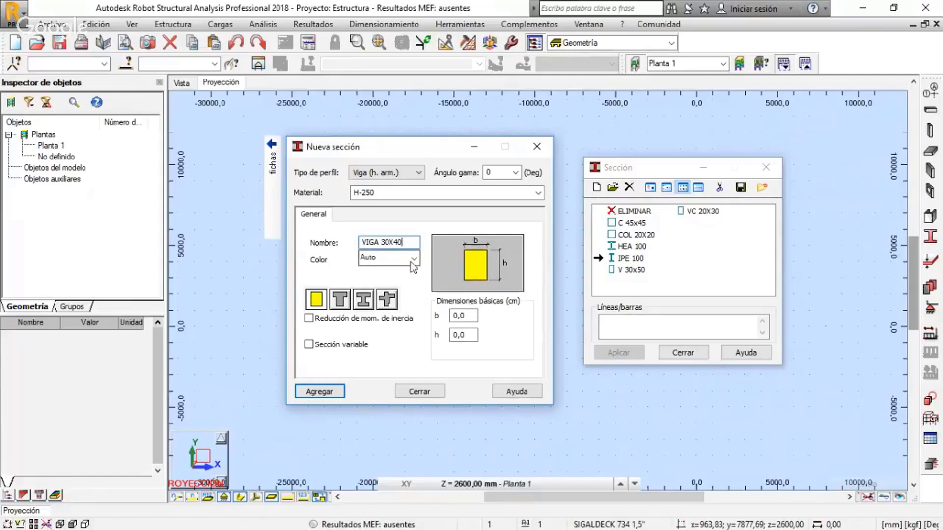
pyautogui.click(413, 261)
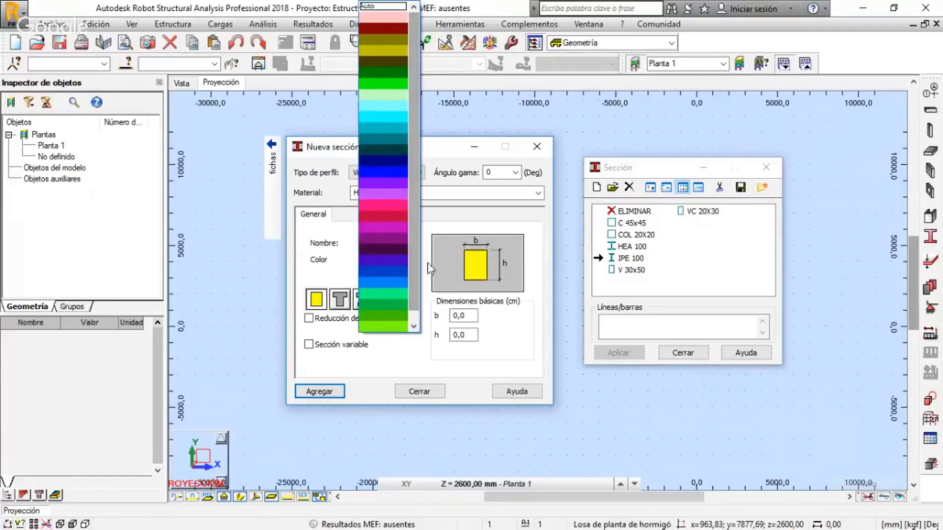
pyautogui.click(426, 263)
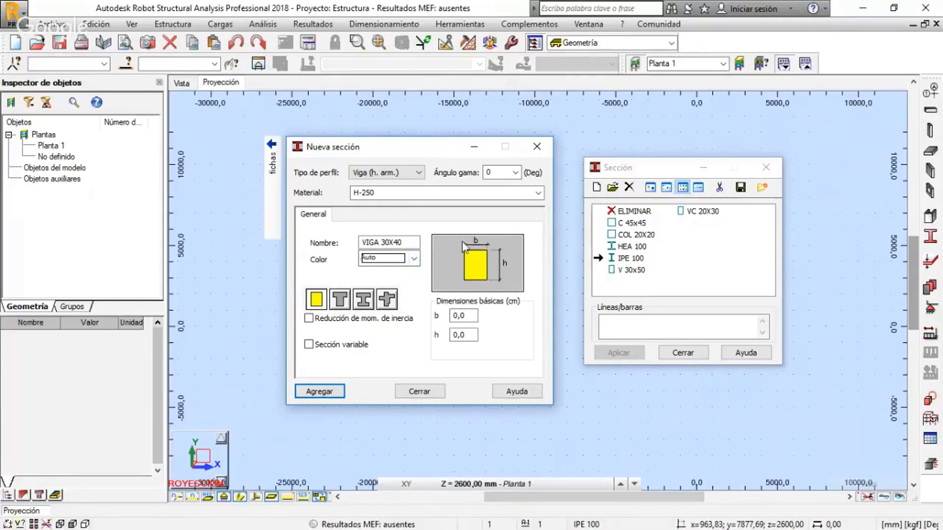
# Compare the T, I and slab-beam shapes with their dimension parameters, and return the beam to the rectangular shape
pyautogui.click(340, 300)
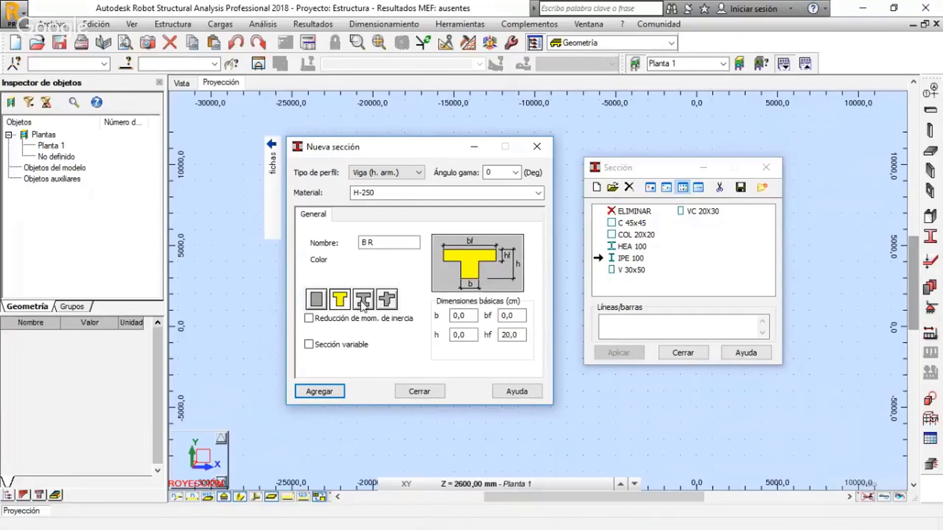
pyautogui.click(363, 301)
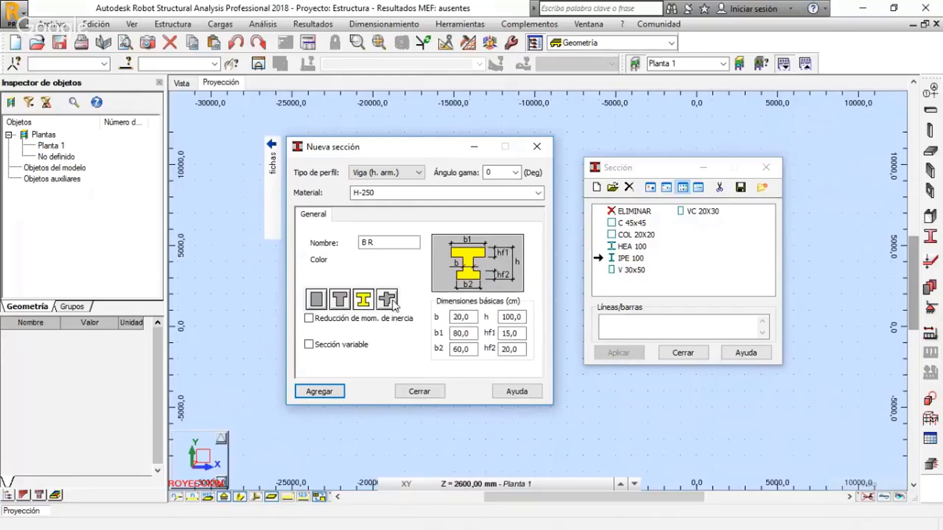
pyautogui.click(391, 306)
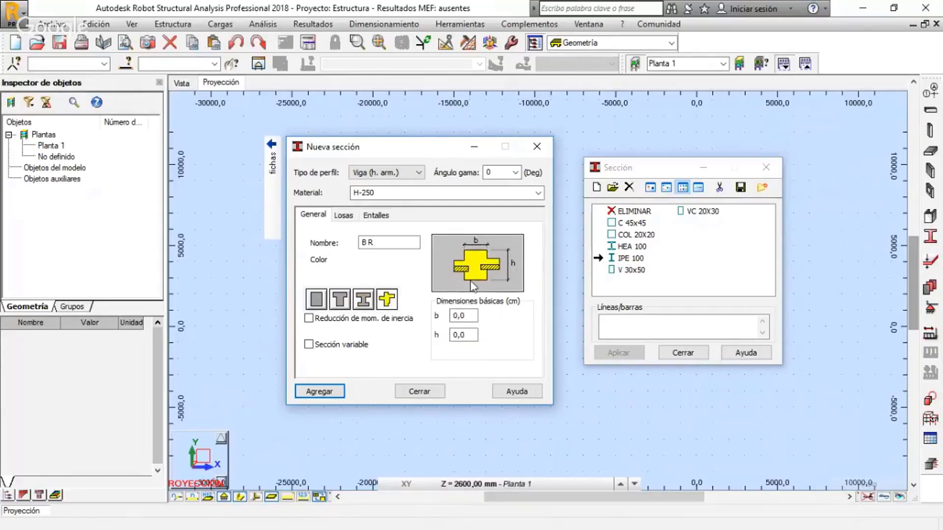
pyautogui.click(318, 302)
# Name the rectangular beam section VIGA 30X40, set b to 30 cm and h to 40 cm, and add it to the section list
pyautogui.moveTo(393, 244); pyautogui.dragTo(350, 247)
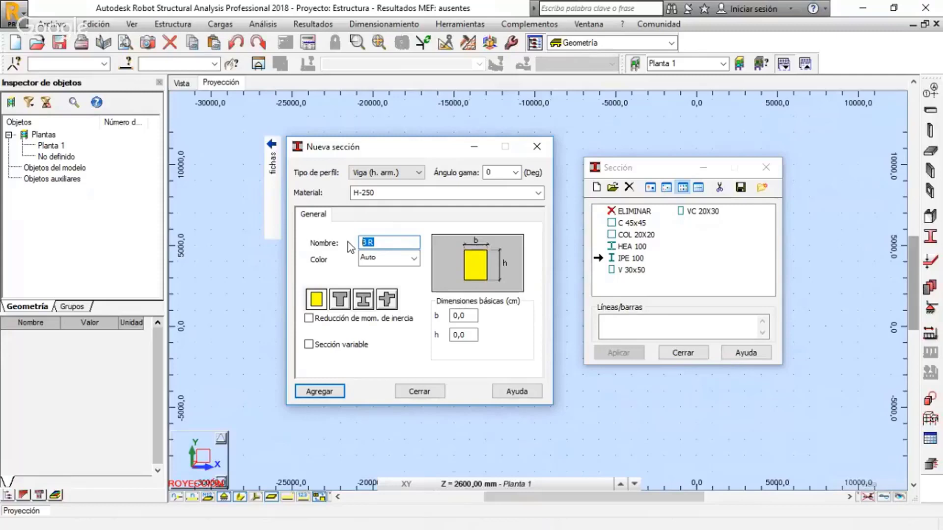
pyautogui.write('VIGA 30X40')
pyautogui.doubleClick(473, 316)
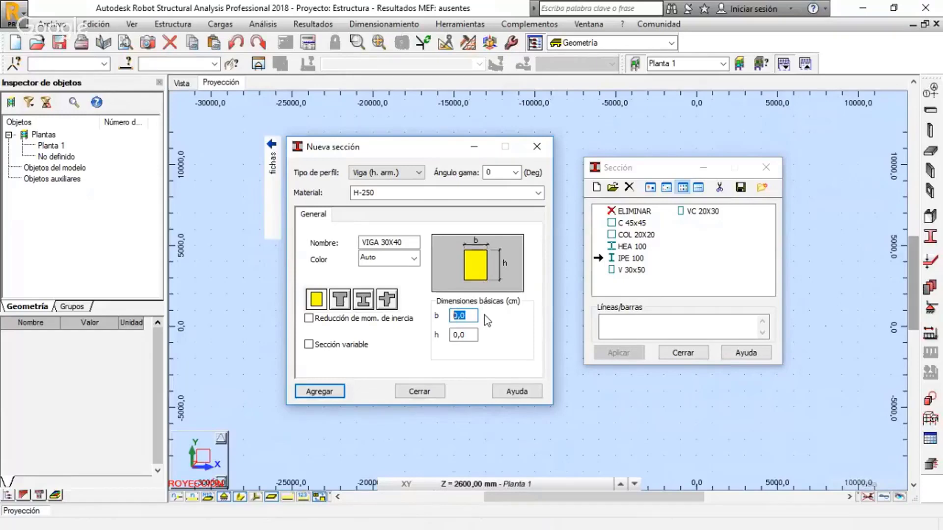
pyautogui.click(464, 335)
pyautogui.moveTo(467, 335); pyautogui.dragTo(447, 343)
pyautogui.click(328, 395)
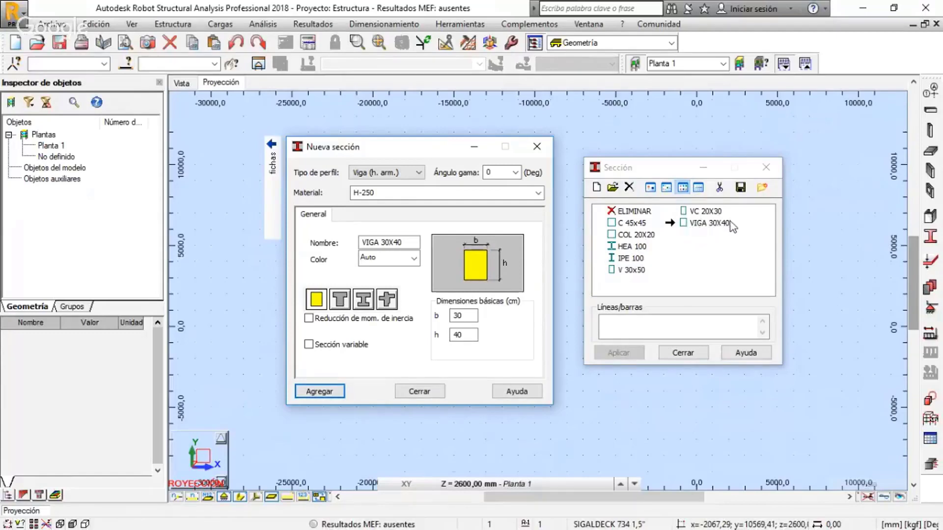
# Set the profile type of the next section to Columna (h. arm.) and its material to H-250
pyautogui.click(393, 172)
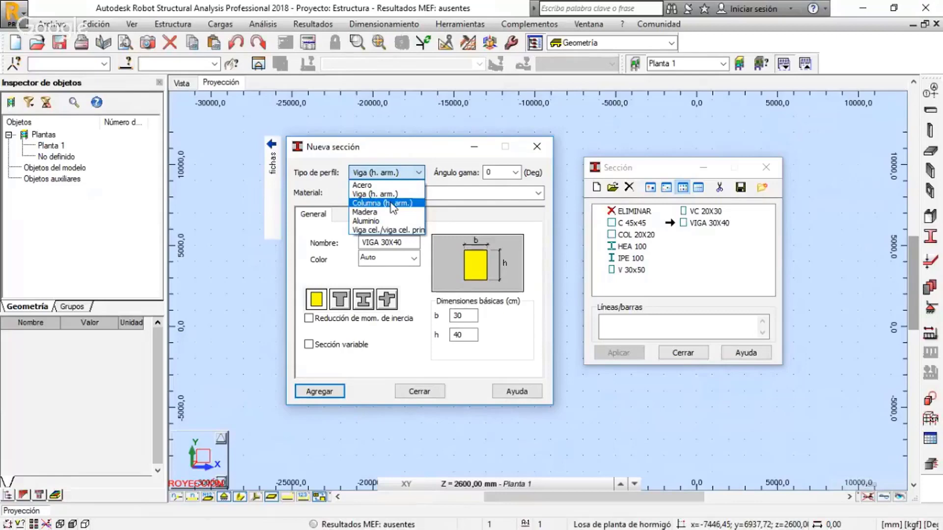
pyautogui.click(392, 203)
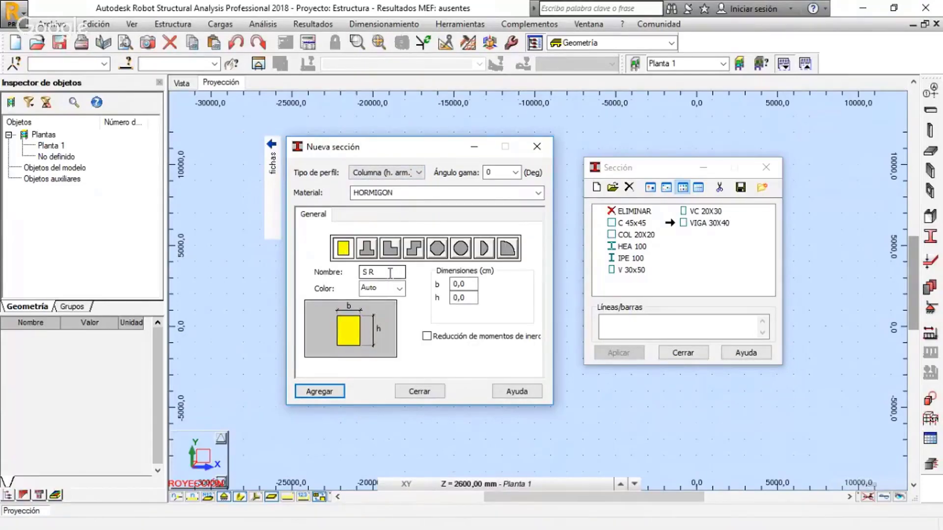
pyautogui.click(538, 193)
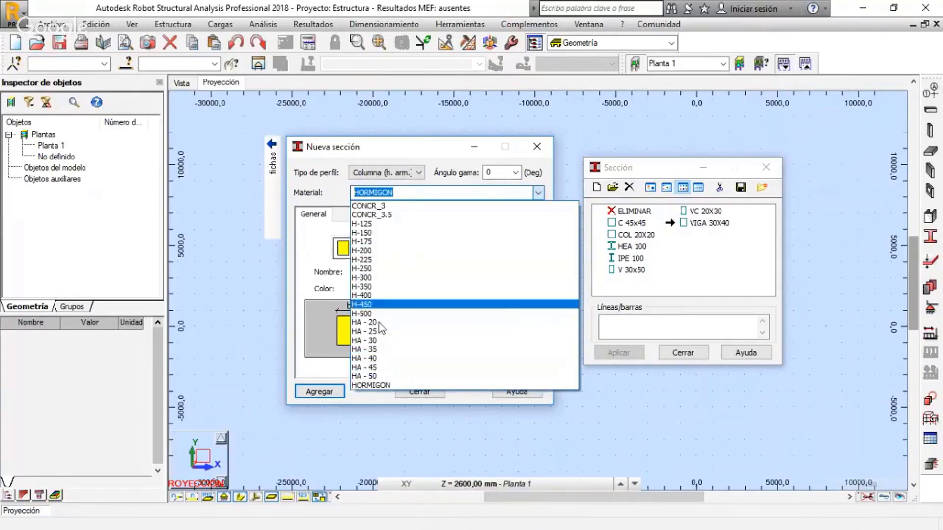
pyautogui.click(373, 269)
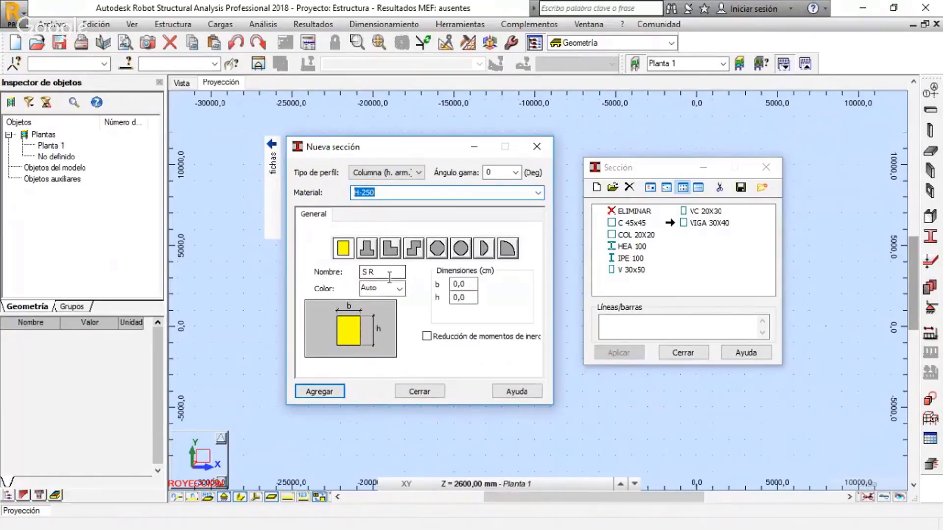
# Name the column section COLUMNA 40X40 and keep its colour on Auto
pyautogui.moveTo(388, 272); pyautogui.dragTo(351, 270)
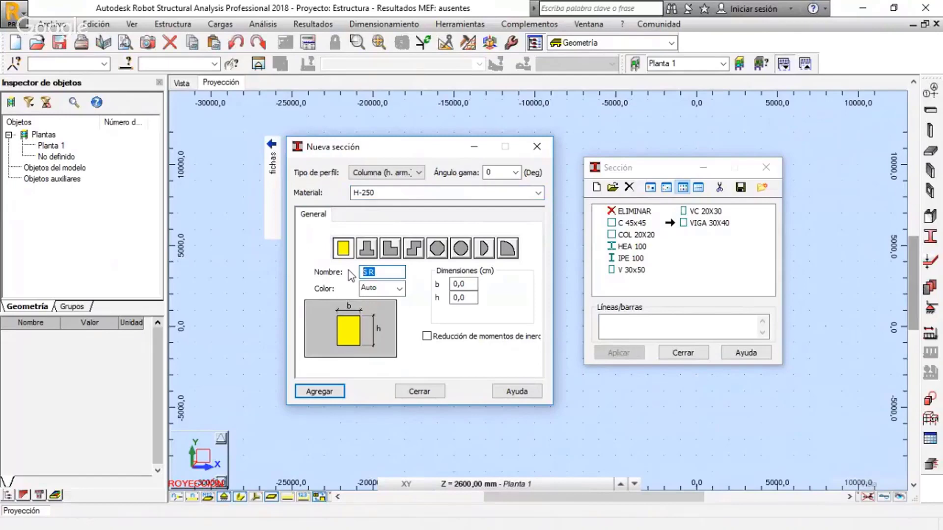
pyautogui.write('COLUMNA')
pyautogui.write(' 40')
pyautogui.write('X40')
pyautogui.click(400, 291)
pyautogui.click(419, 290)
# Set the column's b and h to 40 cm, add it to the section list and close the new section dialog
pyautogui.doubleClick(472, 284)
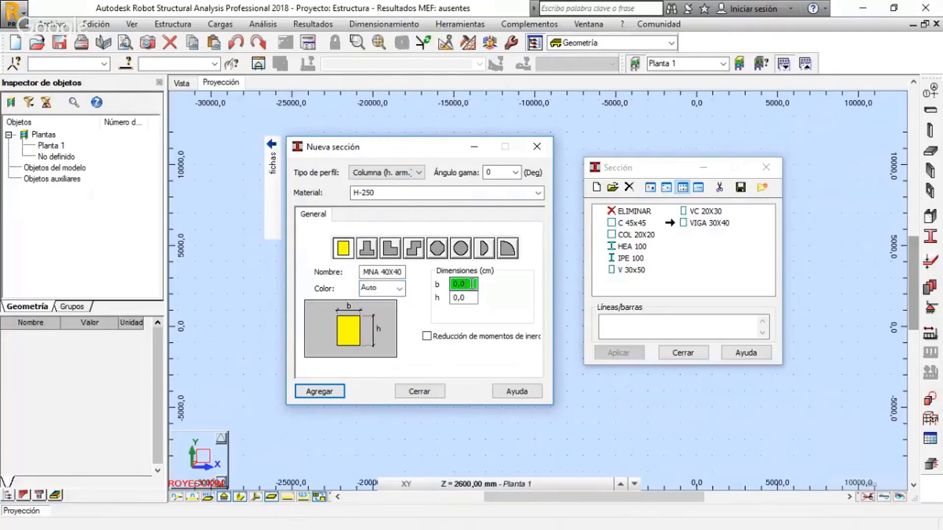
pyautogui.moveTo(472, 285); pyautogui.dragTo(448, 288)
pyautogui.write('40')
pyautogui.click(468, 299)
pyautogui.moveTo(468, 298); pyautogui.dragTo(448, 299)
pyautogui.write('40')
pyautogui.click(465, 284)
pyautogui.click(326, 394)
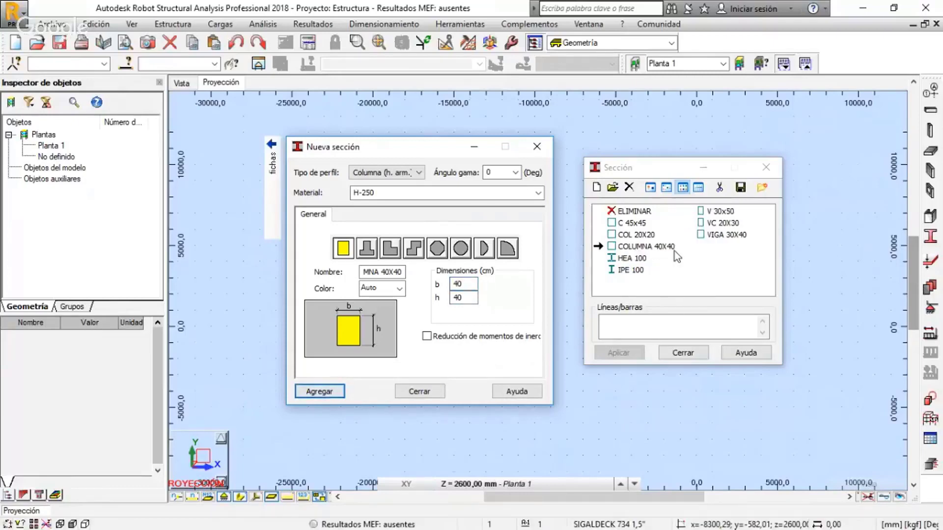
pyautogui.click(539, 151)
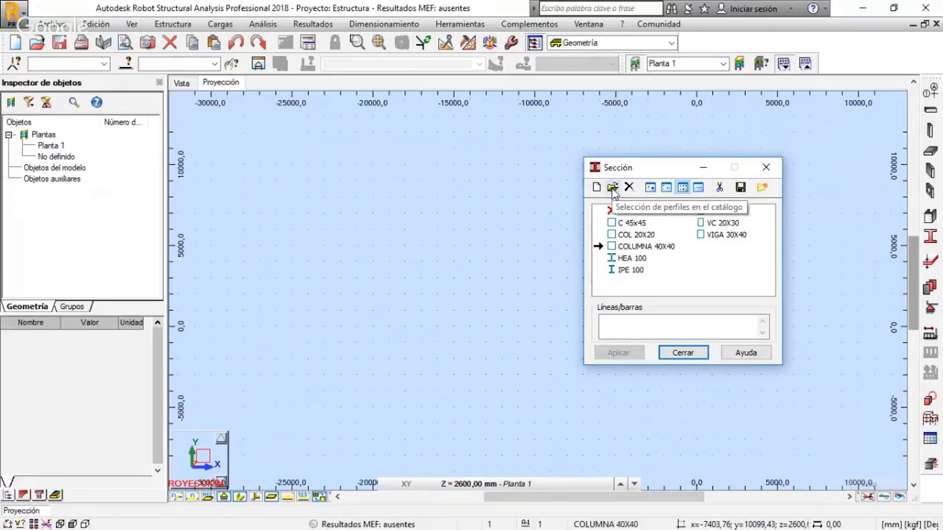
# Open the profile catalogue selection and compare the ARCL, EC5 and RUSER catalogues, returning to EURO
pyautogui.click(612, 190)
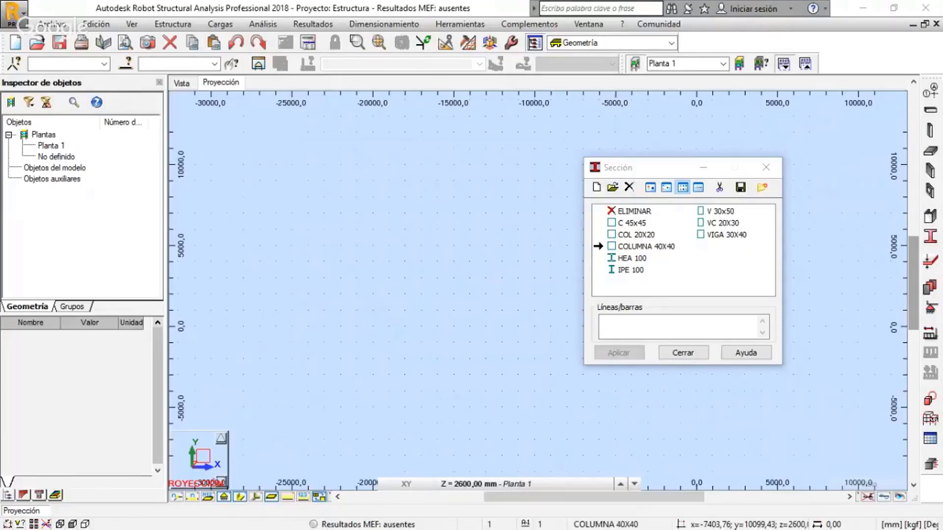
pyautogui.moveTo(0, 87); pyautogui.dragTo(404, 143)
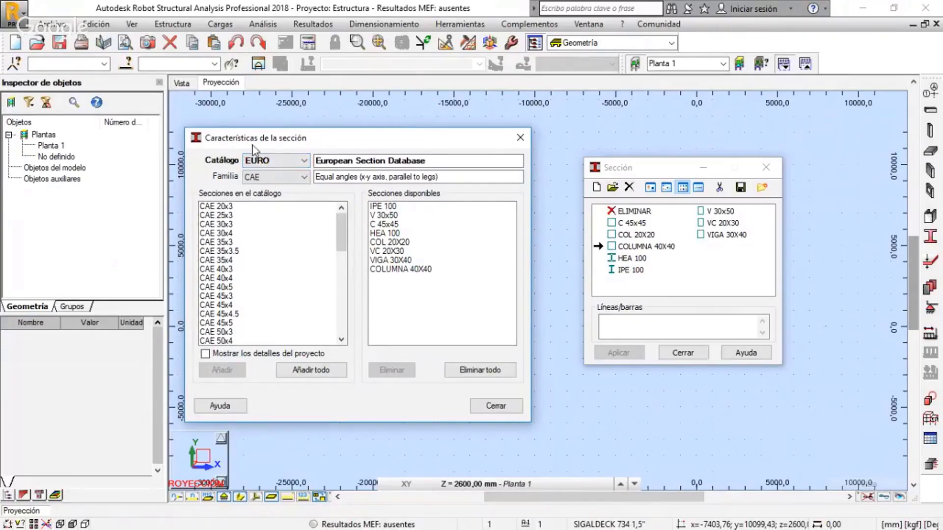
pyautogui.click(293, 161)
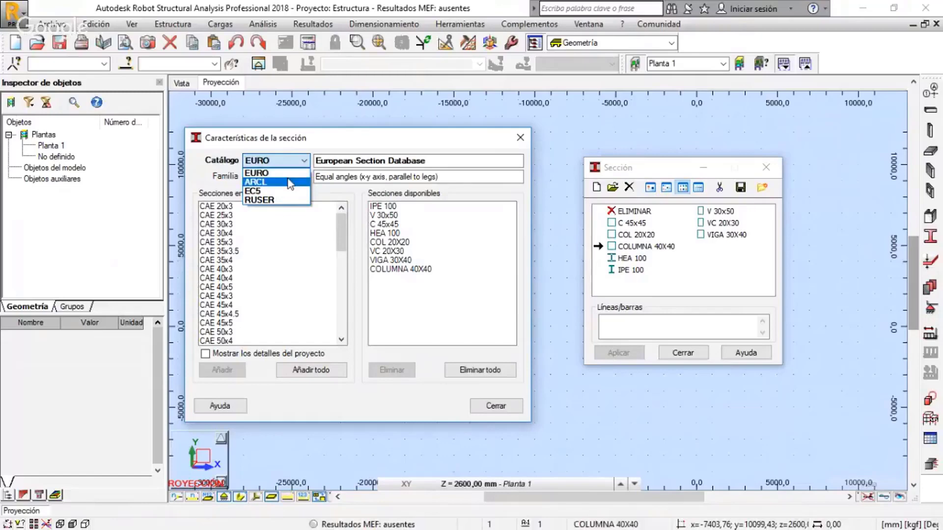
pyautogui.click(328, 148)
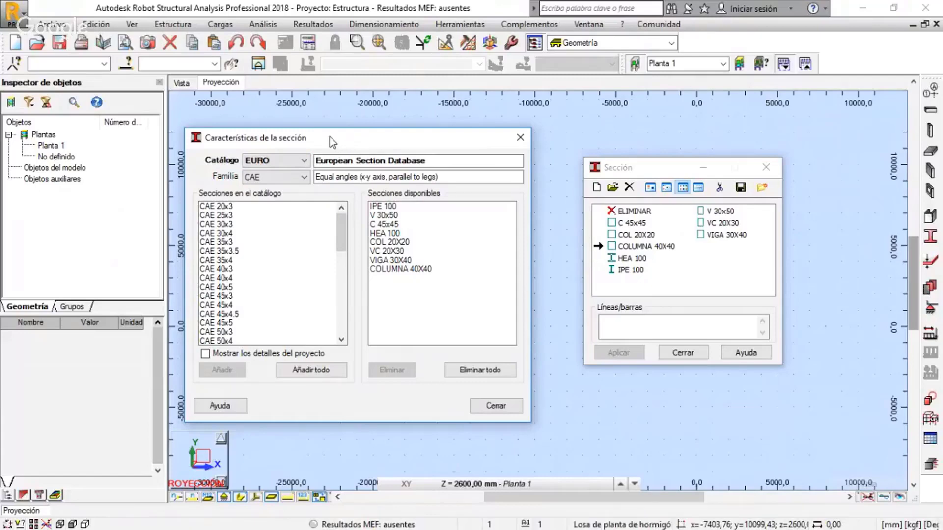
pyautogui.click(303, 164)
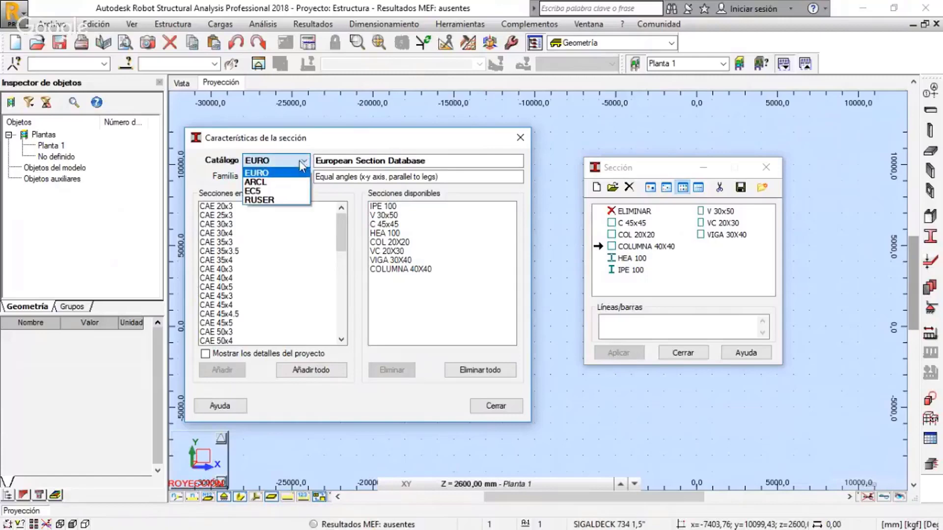
pyautogui.click(296, 169)
pyautogui.click(299, 161)
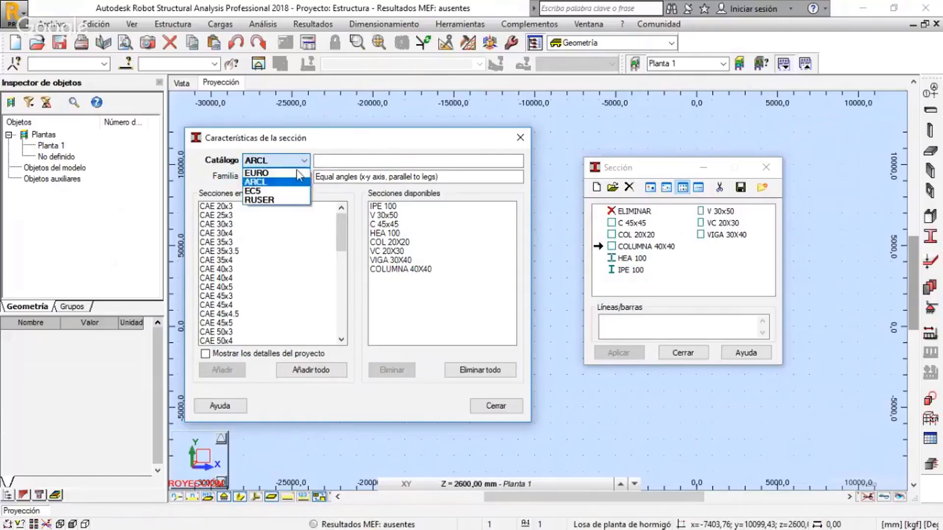
pyautogui.click(290, 190)
pyautogui.click(300, 162)
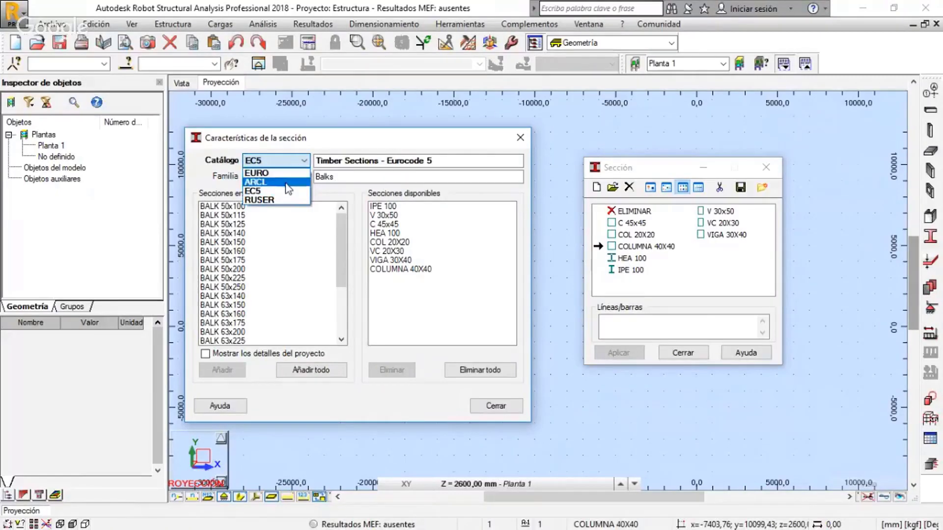
pyautogui.click(279, 194)
pyautogui.click(290, 162)
pyautogui.scroll(2, 288, 169)
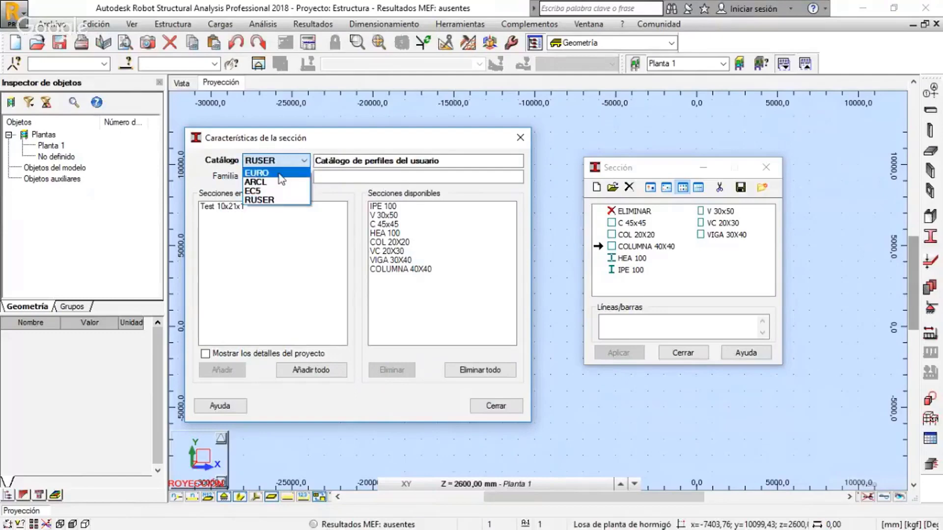
pyautogui.click(275, 173)
pyautogui.moveTo(344, 227)
pyautogui.mouseDown()
pyautogui.moveTo(339, 320)
pyautogui.moveTo(340, 219)
pyautogui.mouseUp()
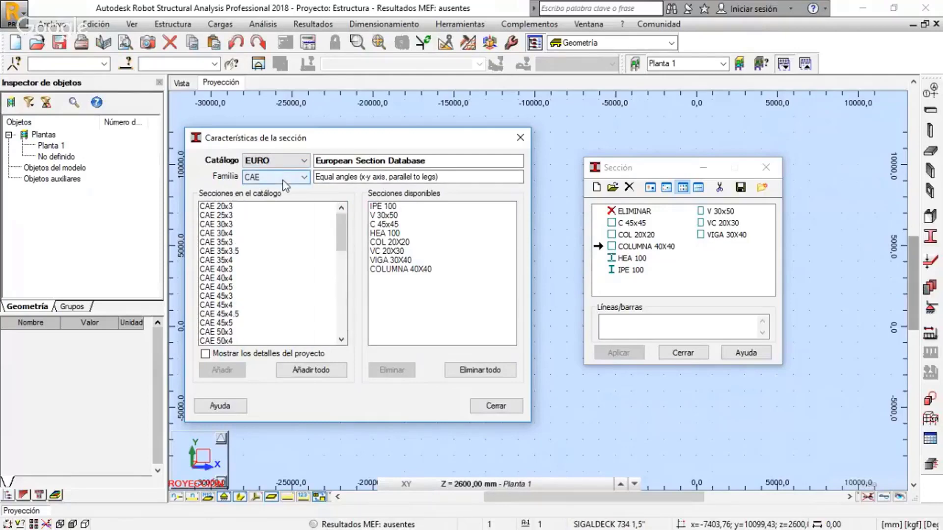
# Choose the HEA family in the EURO catalogue and add HEA 280 to the available sections
pyautogui.click(283, 180)
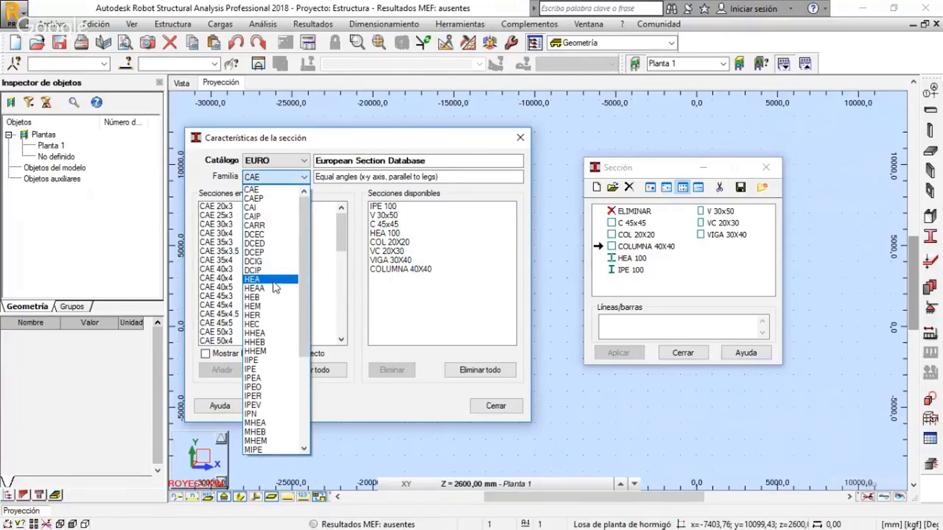
pyautogui.moveTo(302, 253)
pyautogui.mouseDown()
pyautogui.moveTo(305, 334)
pyautogui.moveTo(322, 249)
pyautogui.moveTo(306, 294)
pyautogui.moveTo(305, 346)
pyautogui.moveTo(310, 246)
pyautogui.mouseUp()
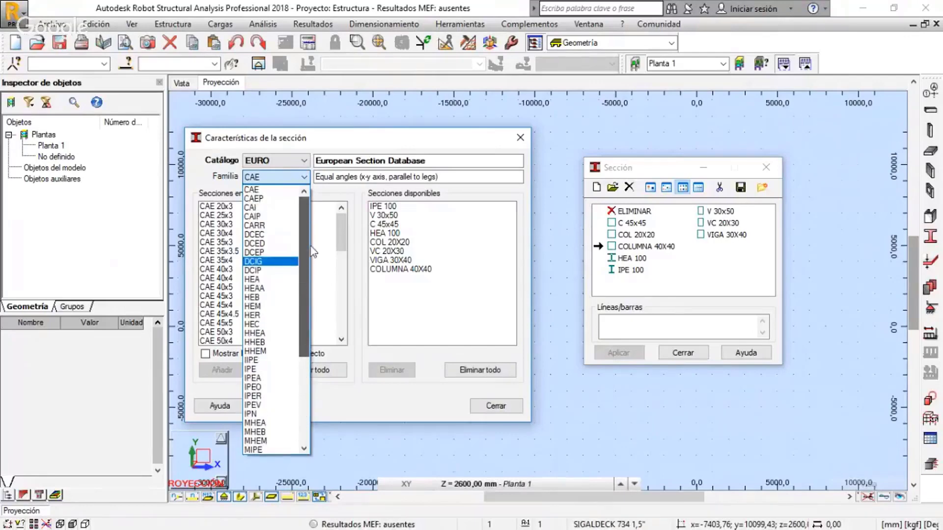
pyautogui.click(268, 280)
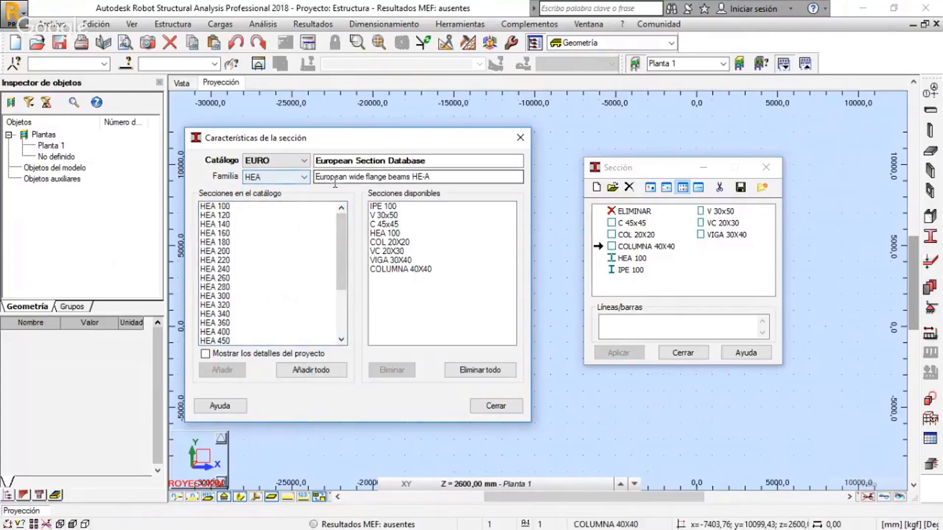
pyautogui.moveTo(317, 177); pyautogui.dragTo(446, 177)
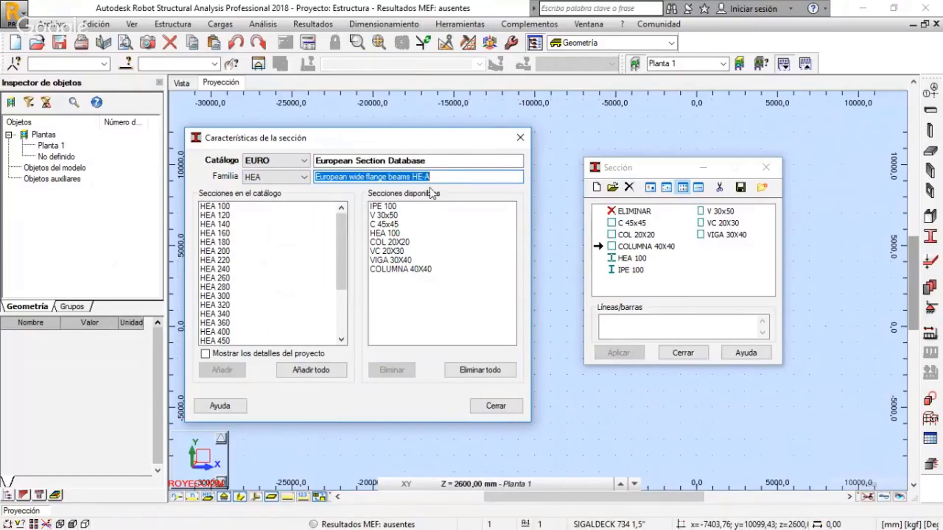
pyautogui.click(452, 176)
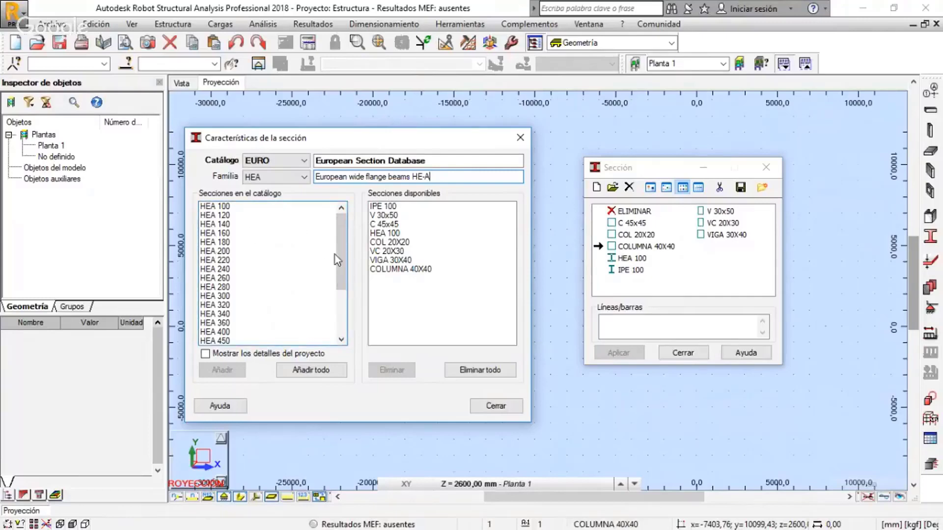
pyautogui.moveTo(341, 241)
pyautogui.mouseDown()
pyautogui.moveTo(337, 302)
pyautogui.moveTo(335, 237)
pyautogui.moveTo(344, 293)
pyautogui.moveTo(337, 267)
pyautogui.moveTo(335, 275)
pyautogui.moveTo(345, 237)
pyautogui.mouseUp()
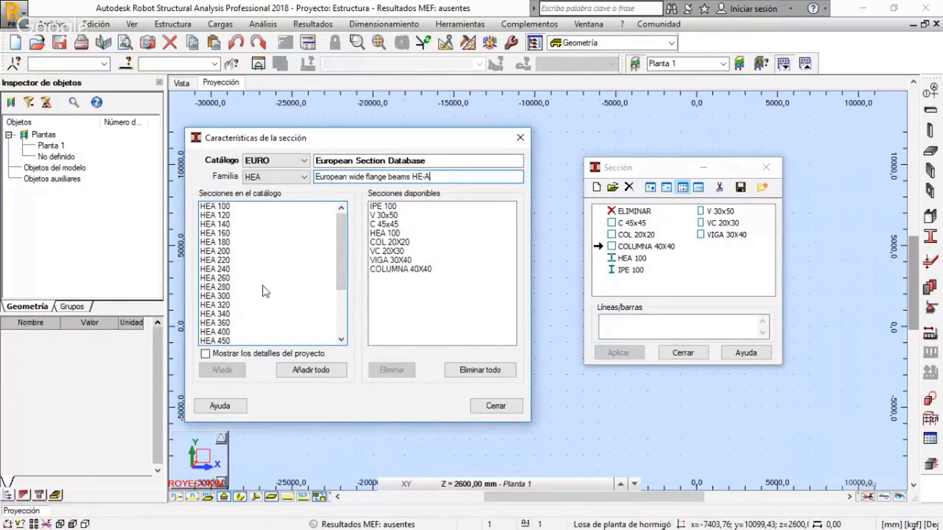
pyautogui.click(232, 288)
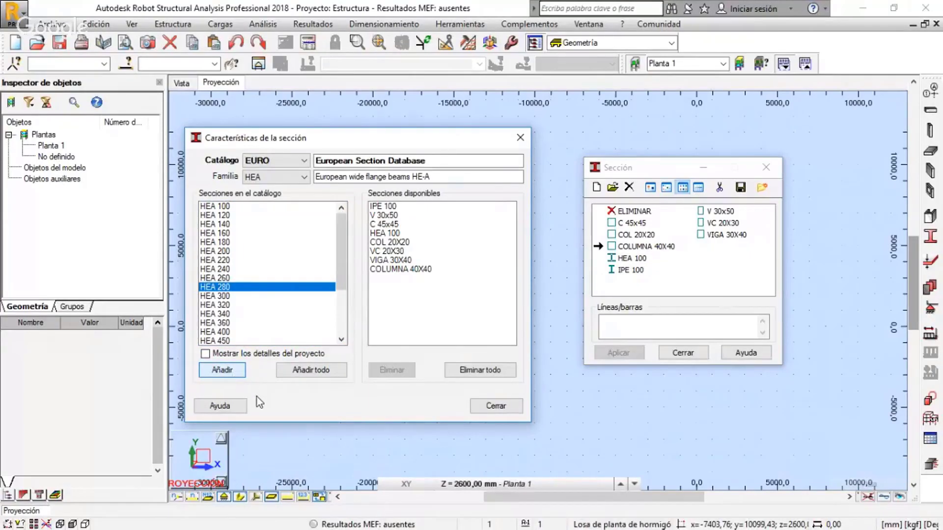
pyautogui.click(387, 279)
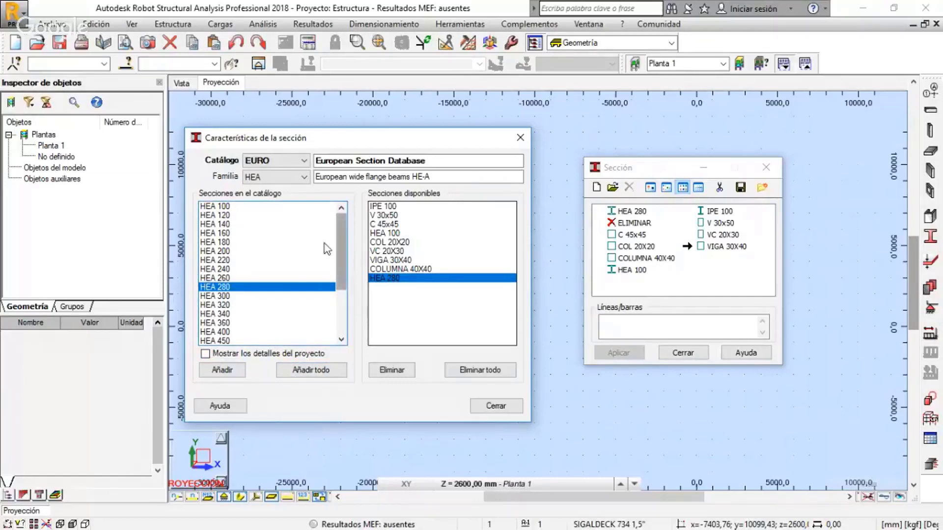
# Examine the HEB sections and the remaining families in the EURO catalogue, and close the catalogue
pyautogui.click(257, 177)
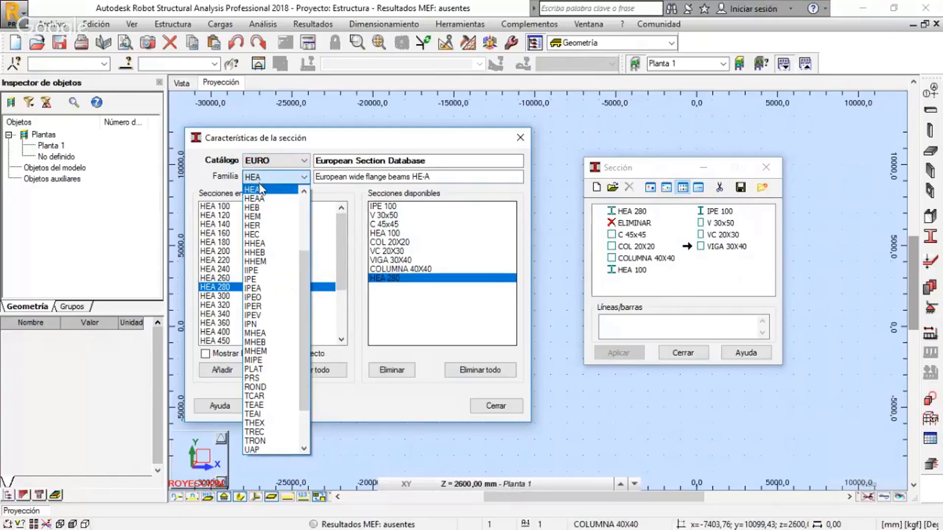
pyautogui.click(267, 208)
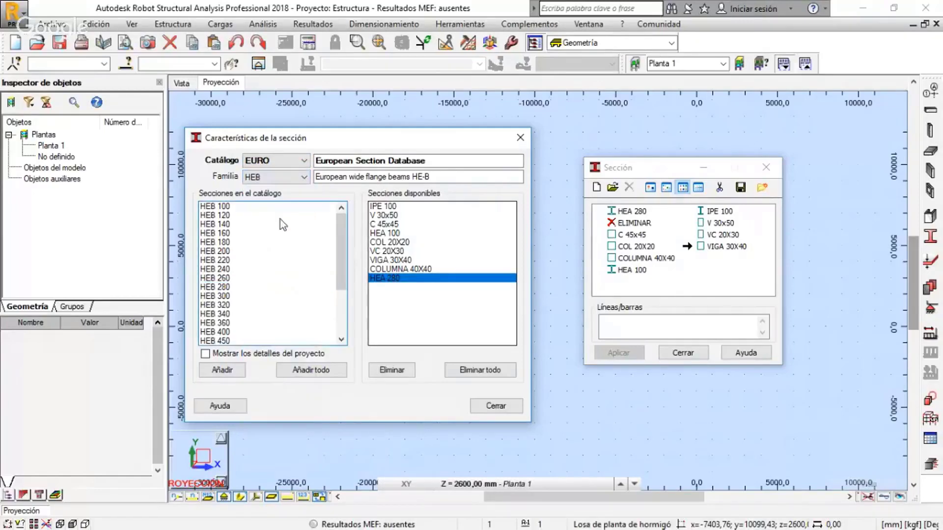
pyautogui.moveTo(342, 272); pyautogui.dragTo(290, 179)
pyautogui.click(290, 179)
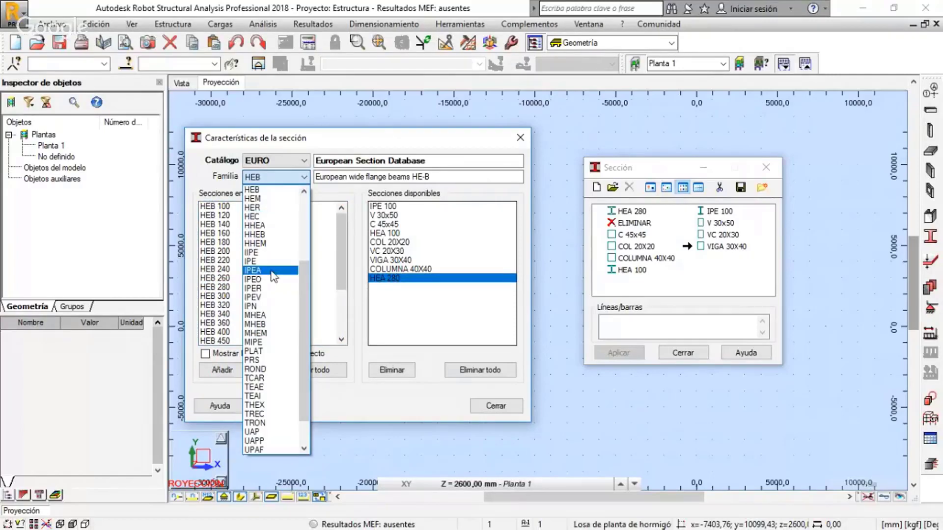
pyautogui.scroll(-2, 270, 273)
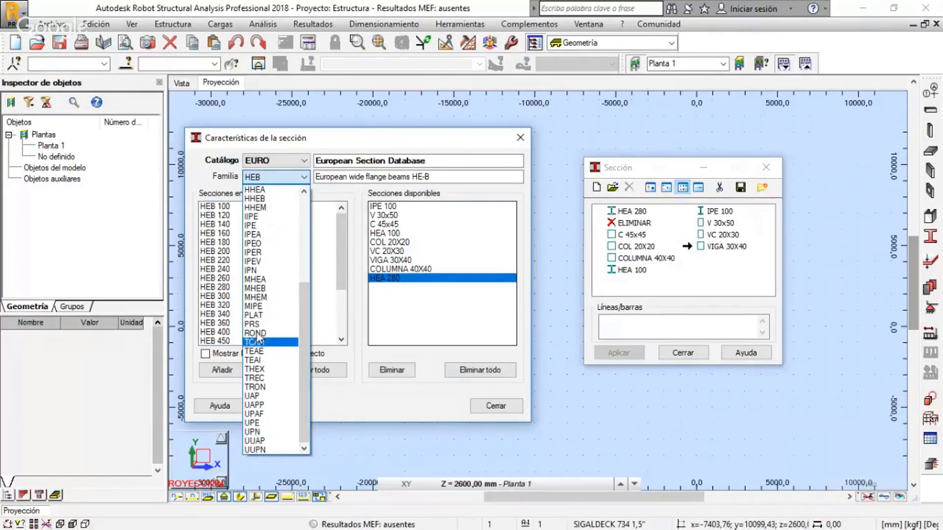
pyautogui.click(354, 197)
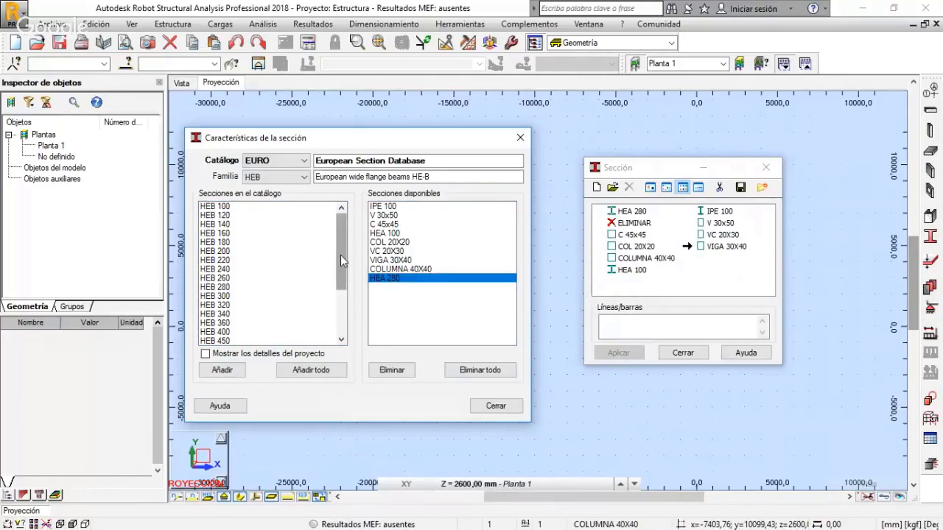
pyautogui.moveTo(340, 255)
pyautogui.mouseDown()
pyautogui.moveTo(339, 317)
pyautogui.moveTo(342, 248)
pyautogui.mouseUp()
pyautogui.click(508, 406)
# Delete the section C 45x45 from the active list and close the section dialog
pyautogui.moveTo(665, 169); pyautogui.dragTo(527, 168)
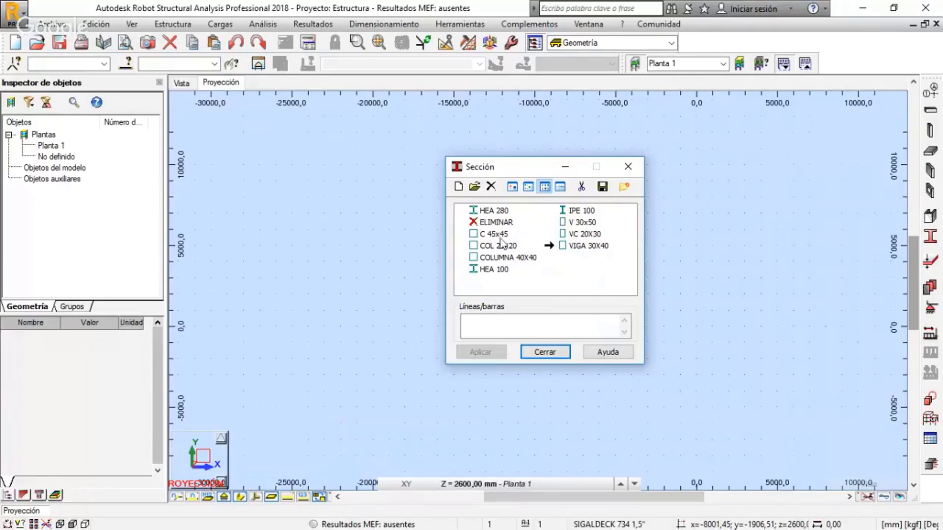
pyautogui.click(487, 235)
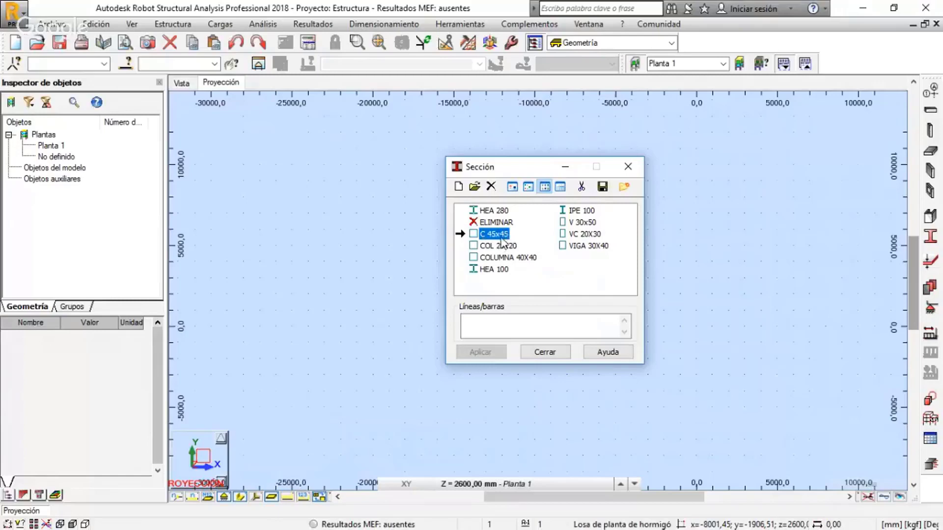
pyautogui.click(492, 187)
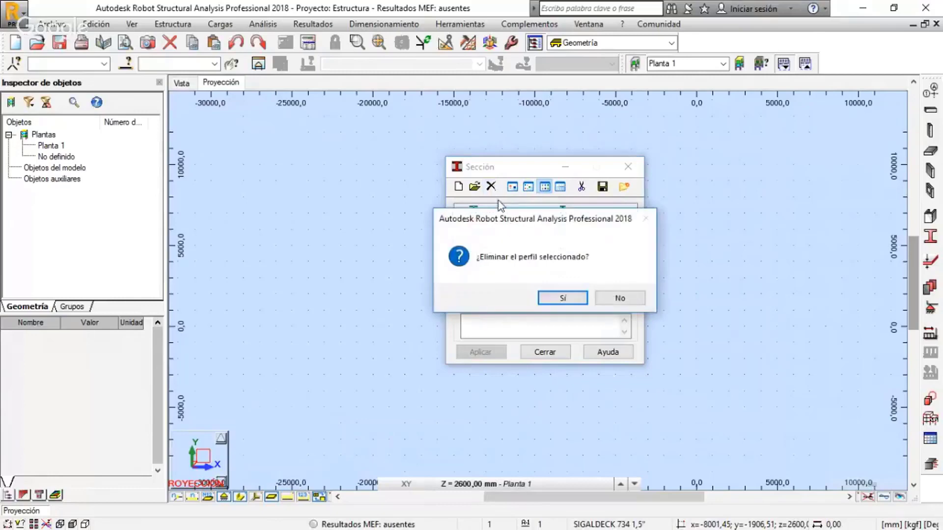
pyautogui.click(557, 303)
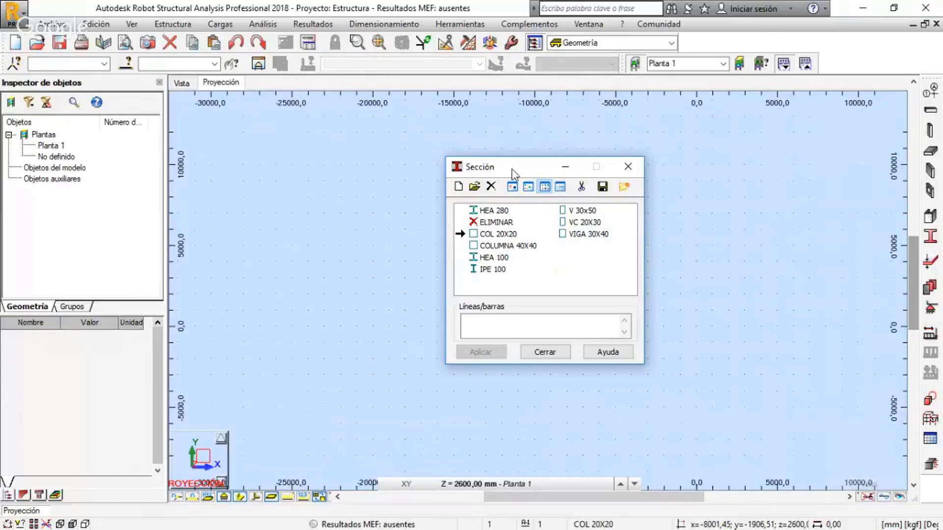
pyautogui.moveTo(514, 175); pyautogui.dragTo(483, 179)
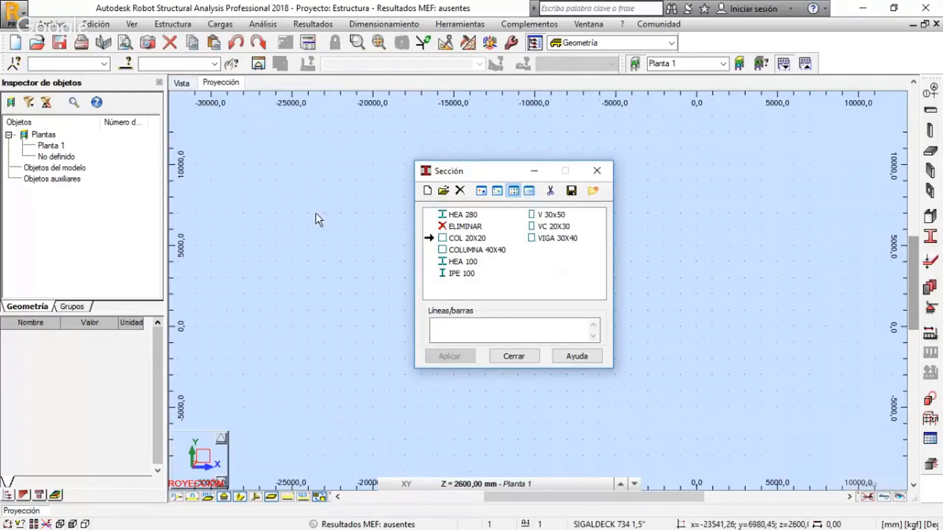
pyautogui.moveTo(491, 168); pyautogui.dragTo(480, 186)
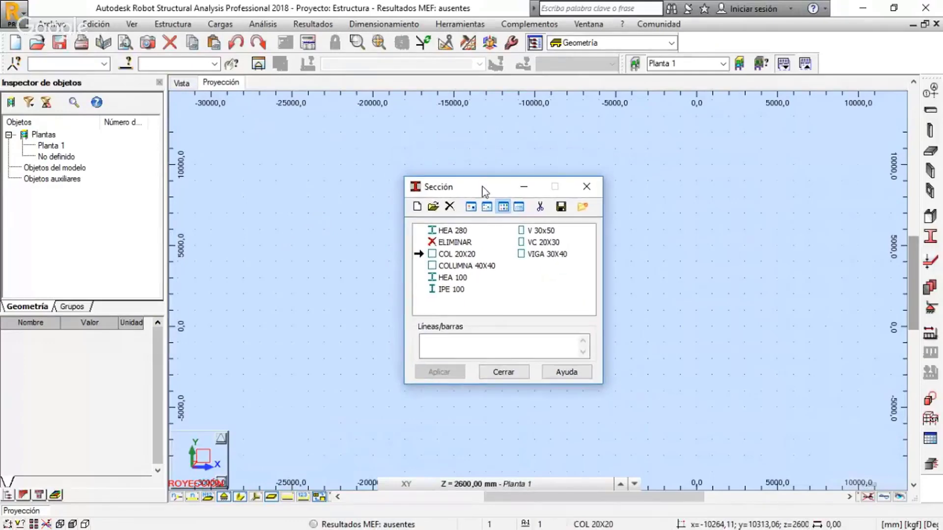
pyautogui.click(586, 186)
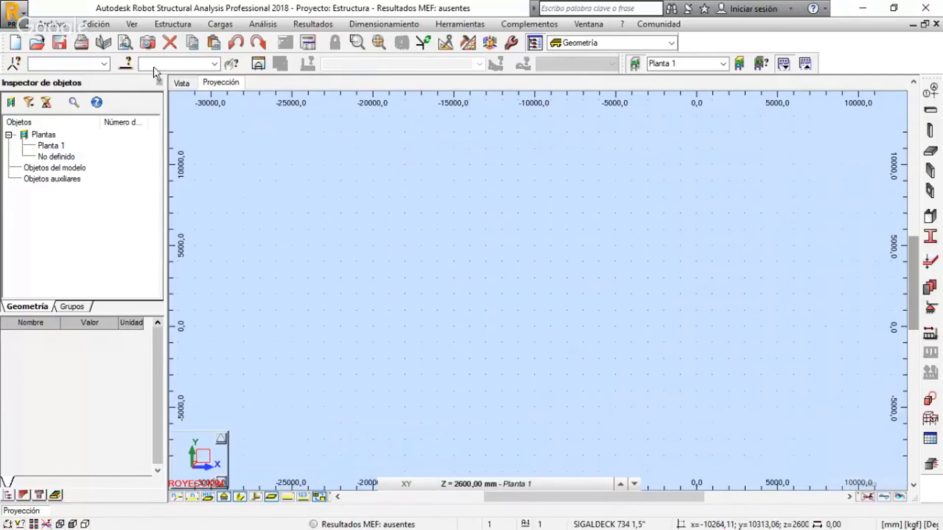
# Look over the project types offered for a new project and return to the current one
pyautogui.click(15, 43)
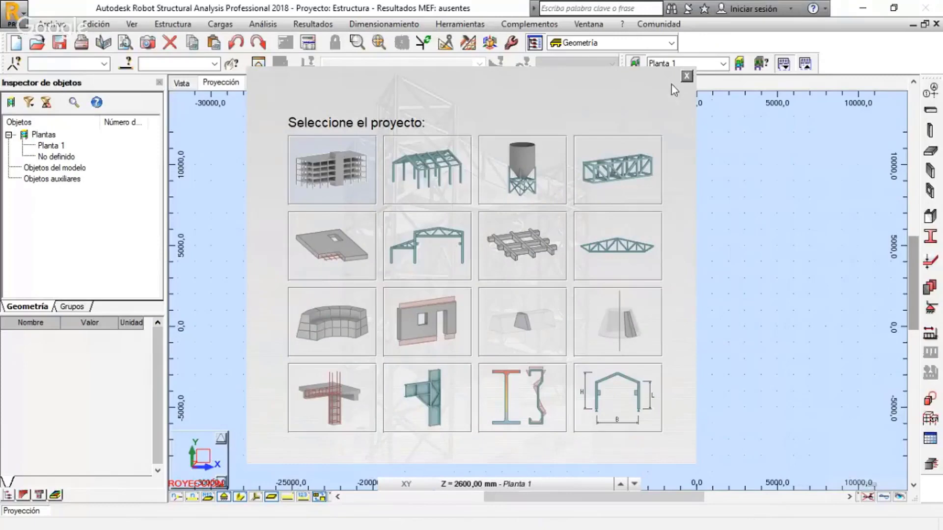
pyautogui.click(686, 76)
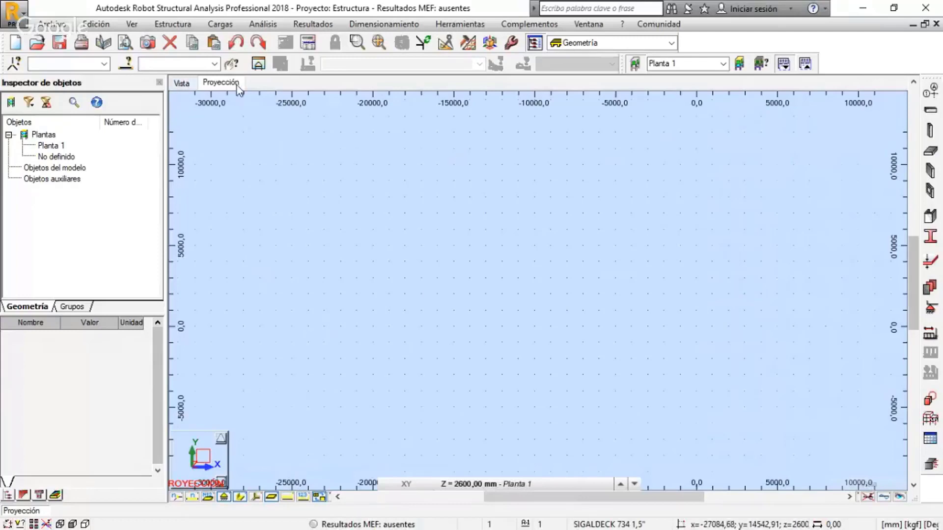
# Switch to the 3D view and check the list of defined sections once more
pyautogui.click(181, 82)
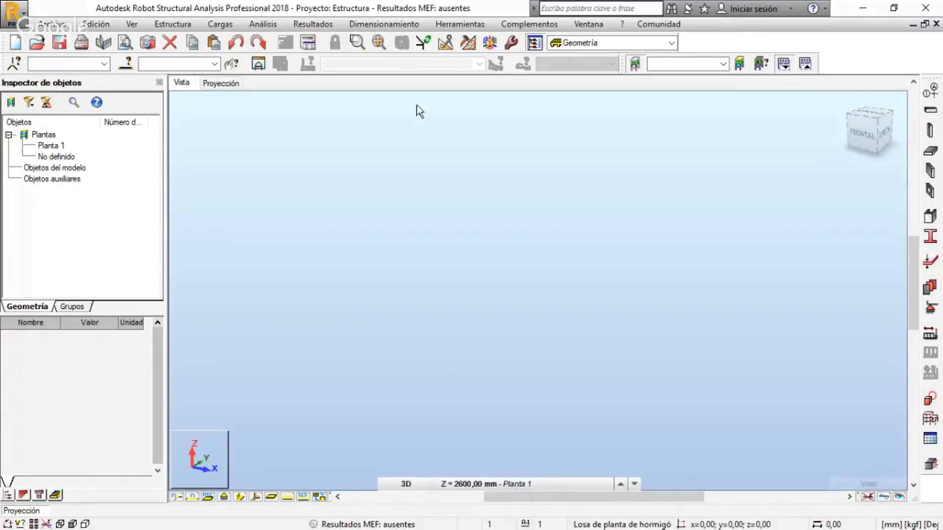
pyautogui.click(221, 82)
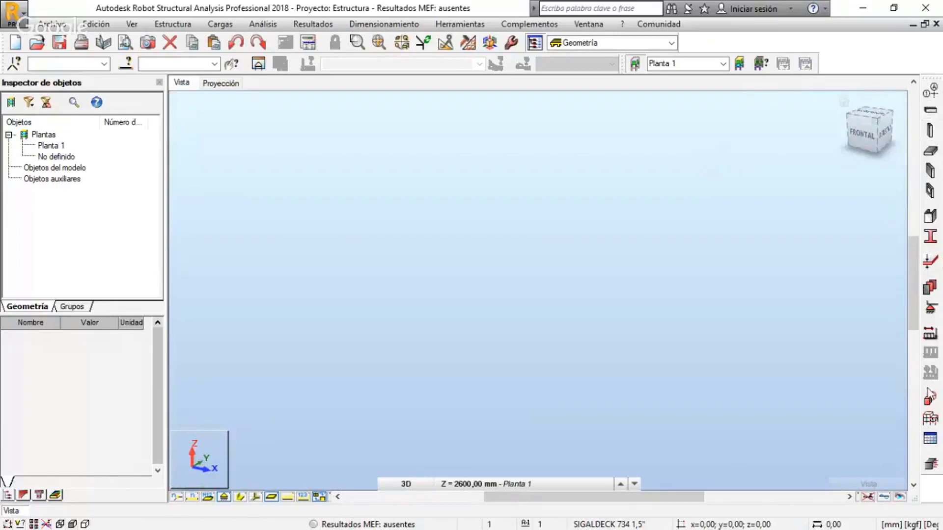
pyautogui.click(930, 238)
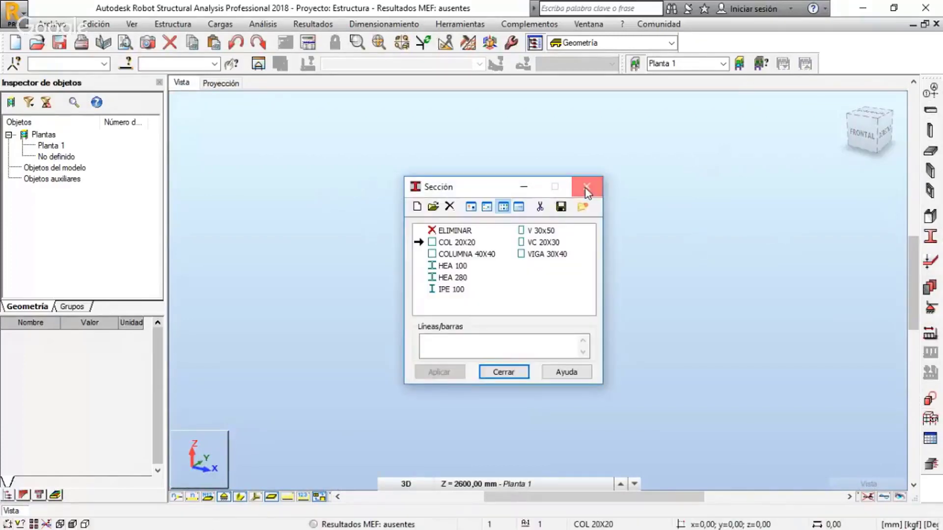
pyautogui.click(585, 187)
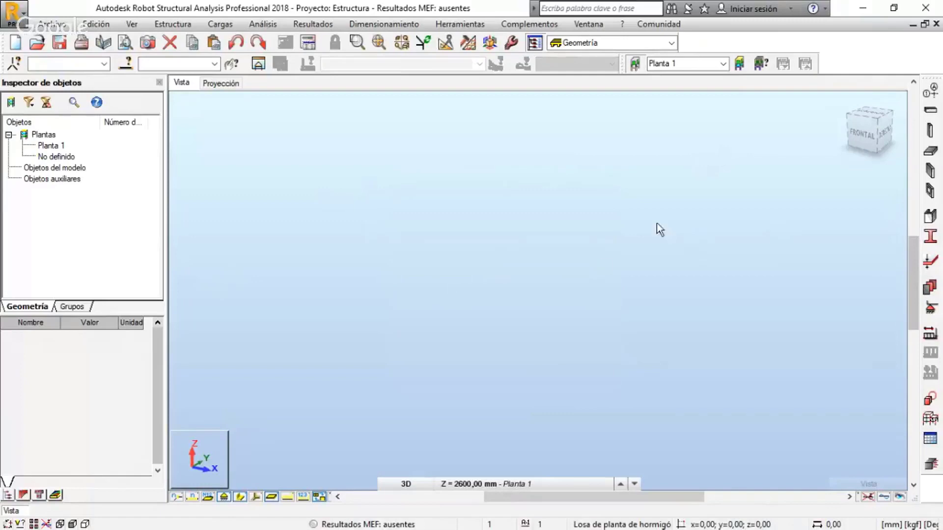